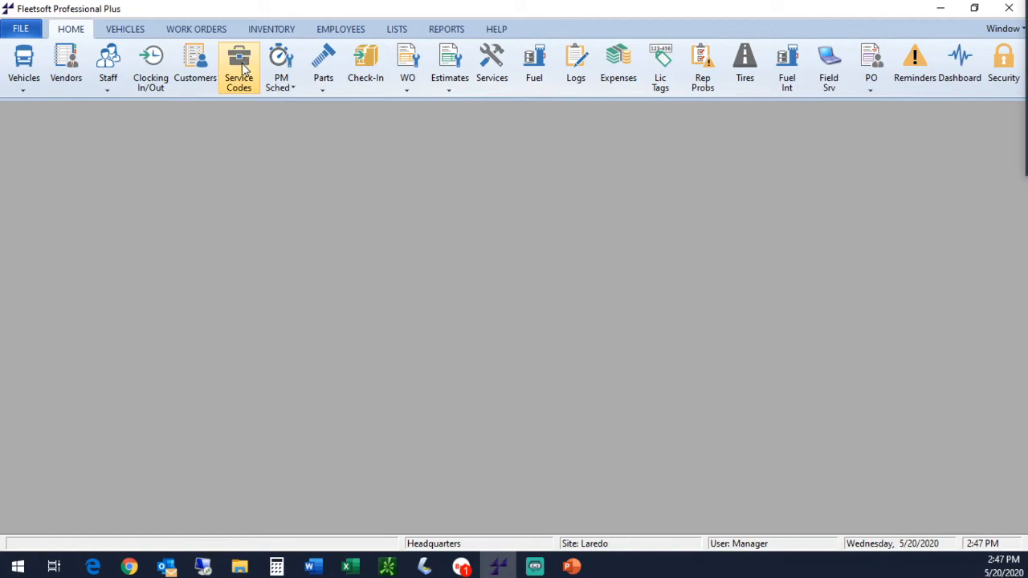
# Step: Start a new service code with code 1000 and description PMA
pyautogui.click(243, 69)
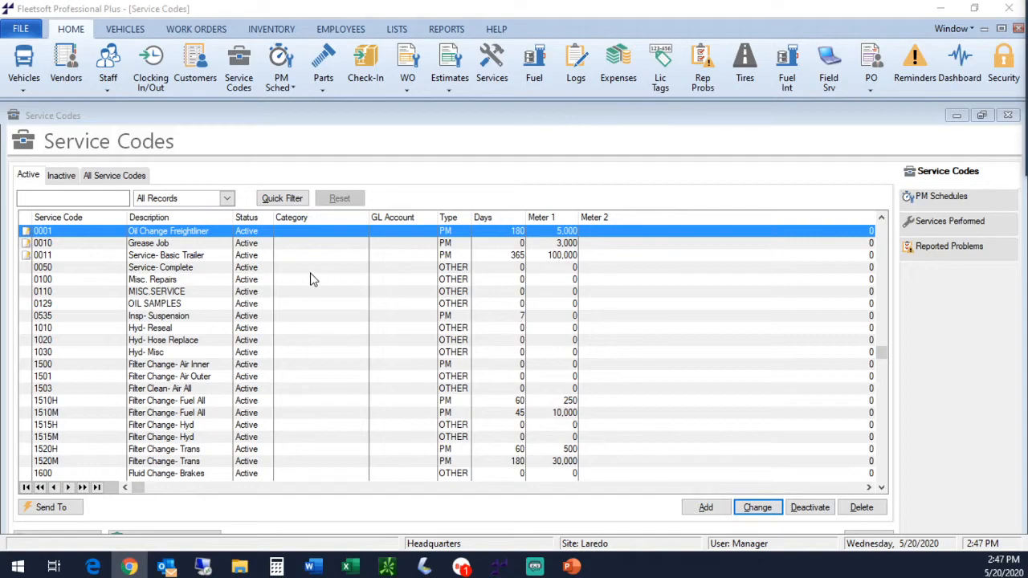
pyautogui.click(706, 511)
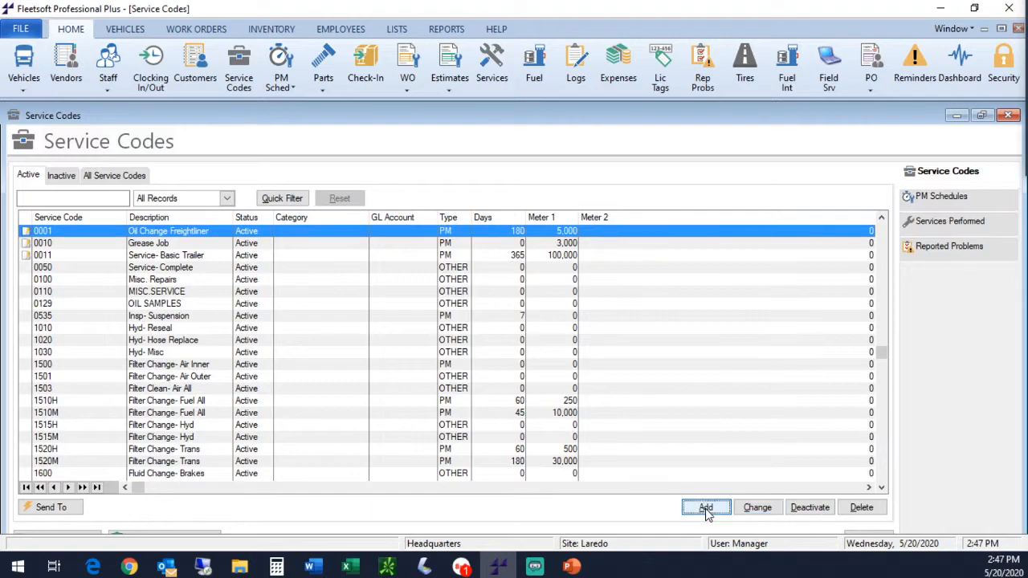
pyautogui.click(706, 510)
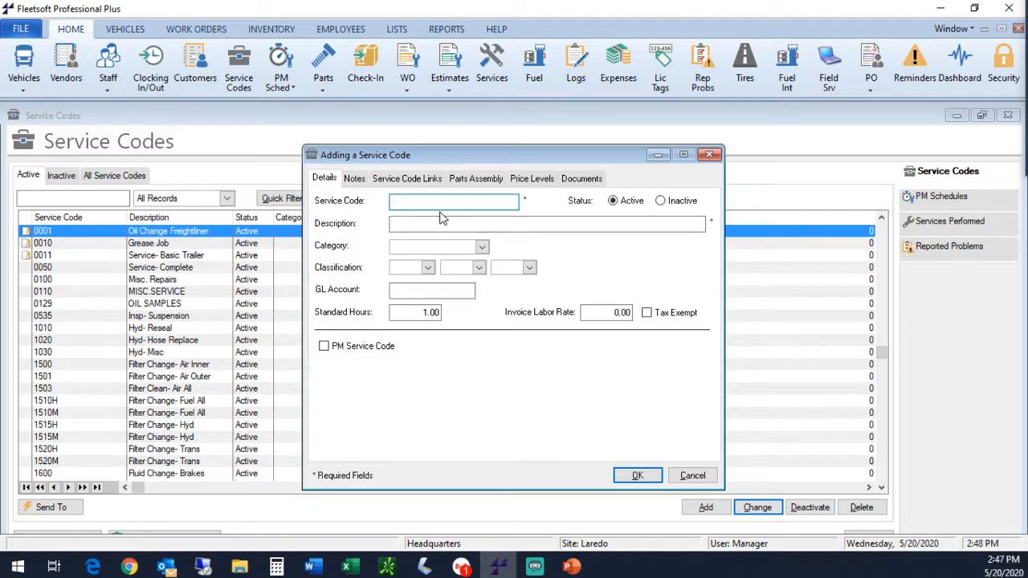
pyautogui.write('1000')
pyautogui.press('Tab')
pyautogui.write('PMA')
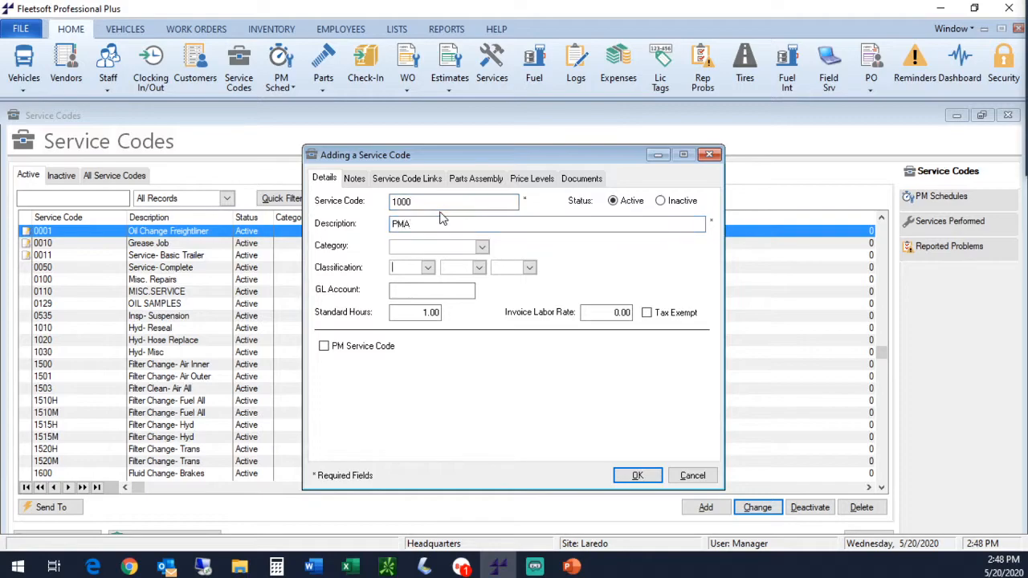
pyautogui.press('Tab')
# Step: Look through the existing categories available for the new service code
pyautogui.click(482, 248)
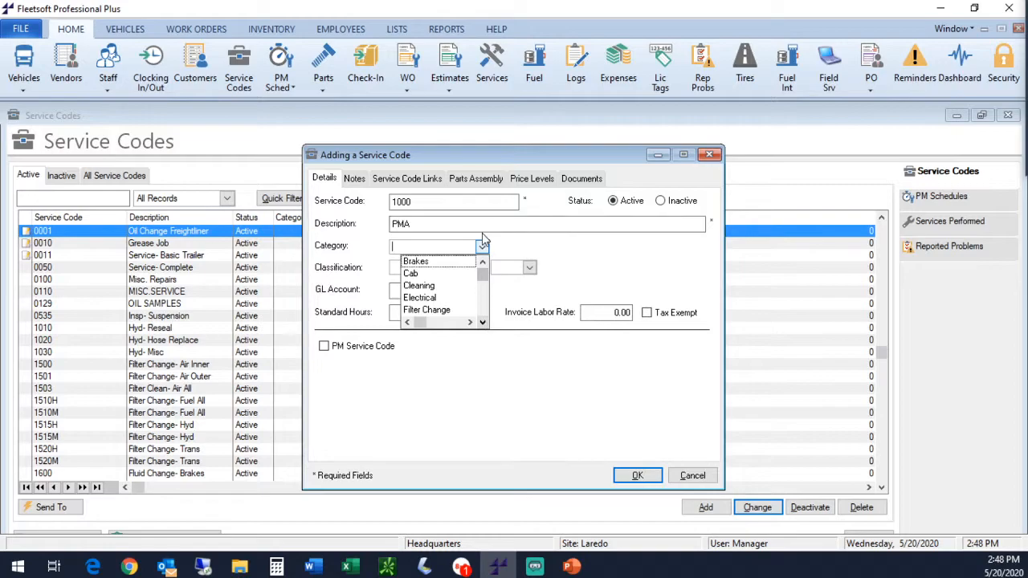
pyautogui.click(482, 322)
pyautogui.click(482, 323)
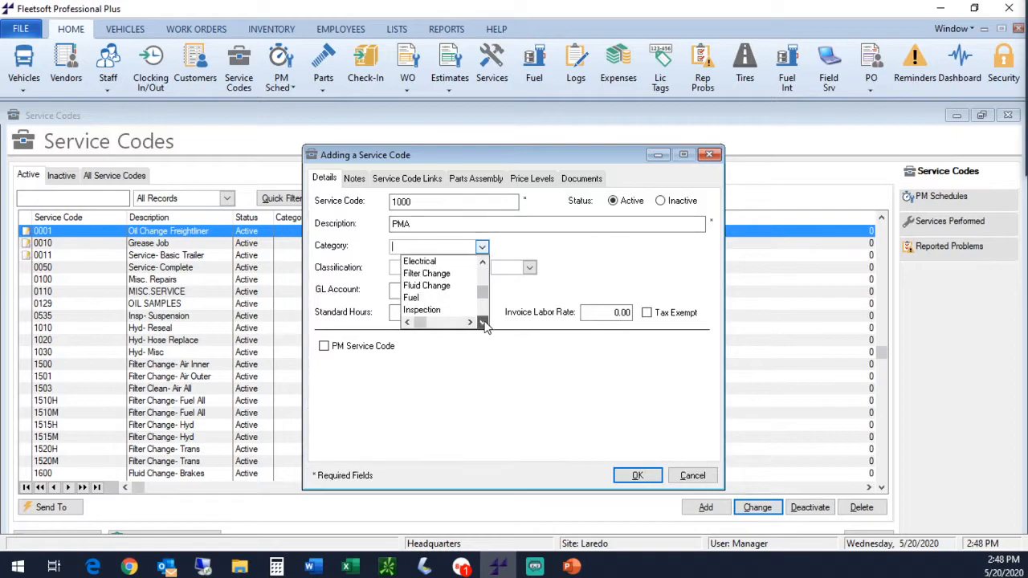
pyautogui.click(483, 322)
pyautogui.click(482, 322)
pyautogui.click(482, 323)
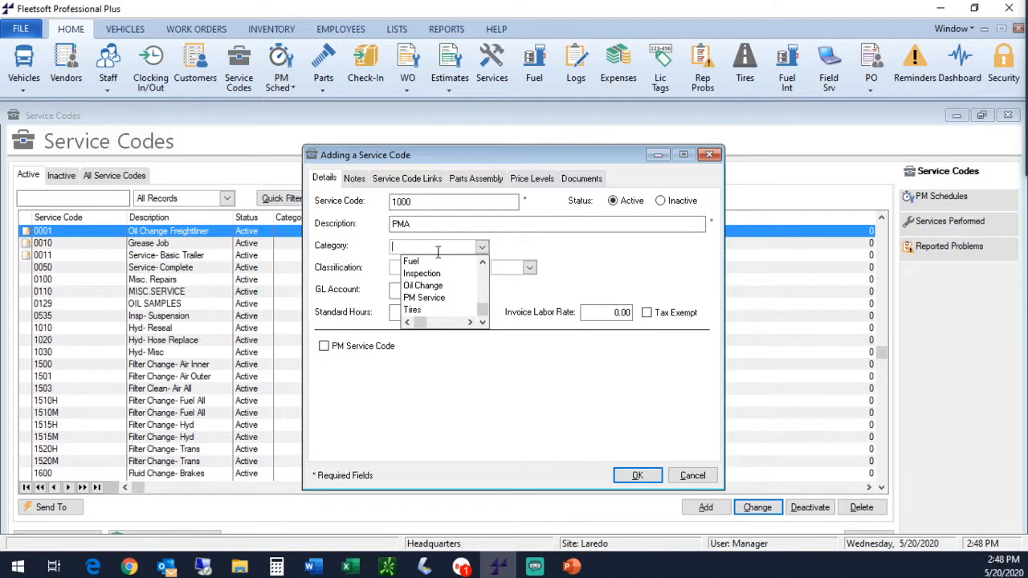
pyautogui.click(483, 263)
pyautogui.click(482, 262)
pyautogui.click(482, 263)
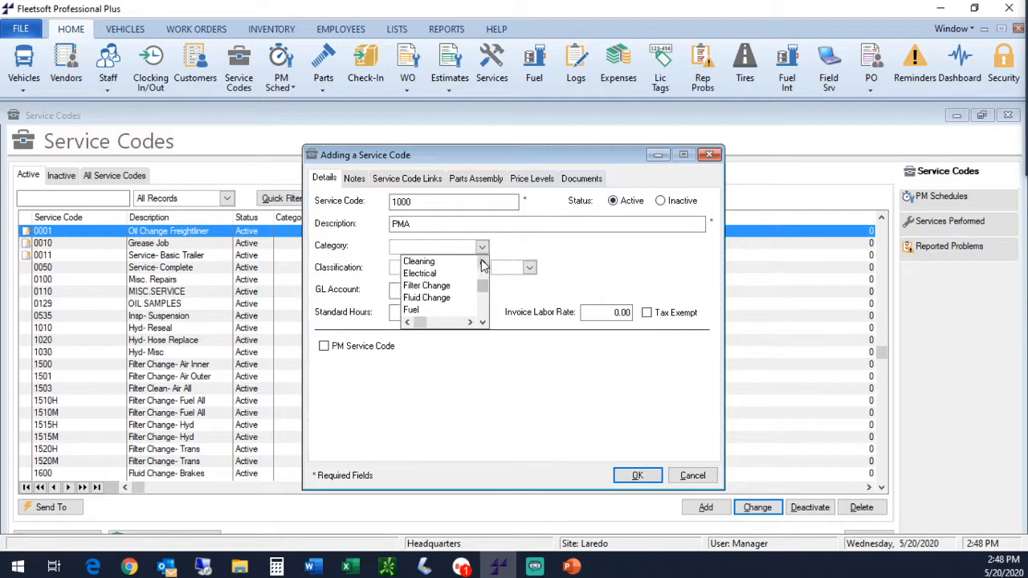
pyautogui.click(482, 263)
pyautogui.click(482, 263)
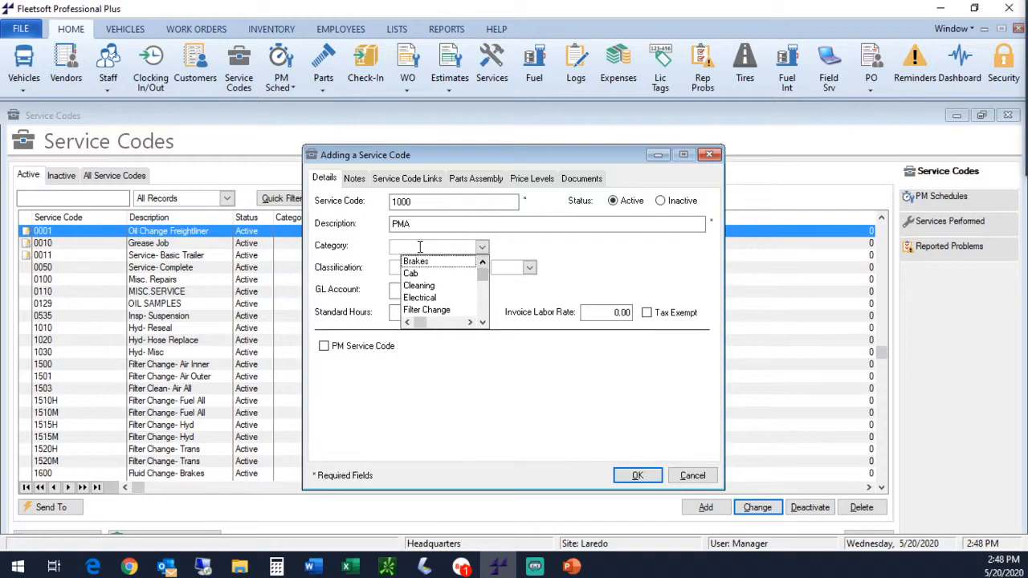
# Step: Enter Test as the service code's category and create it as a new PM category
pyautogui.moveTo(482, 275)
pyautogui.mouseDown()
pyautogui.moveTo(481, 317)
pyautogui.moveTo(482, 273)
pyautogui.mouseUp()
pyautogui.write('Test')
pyautogui.press('Tab')
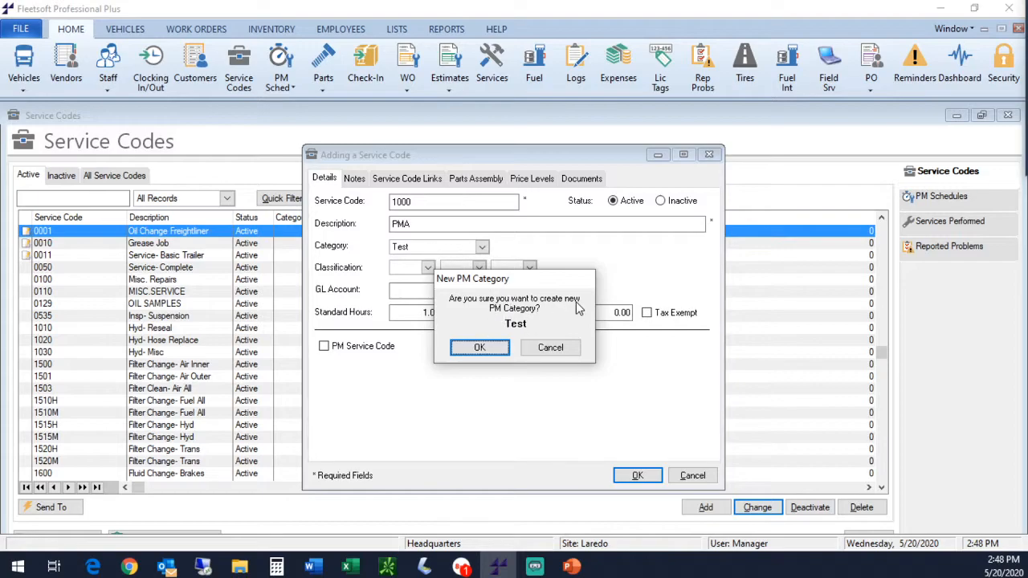
pyautogui.click(480, 353)
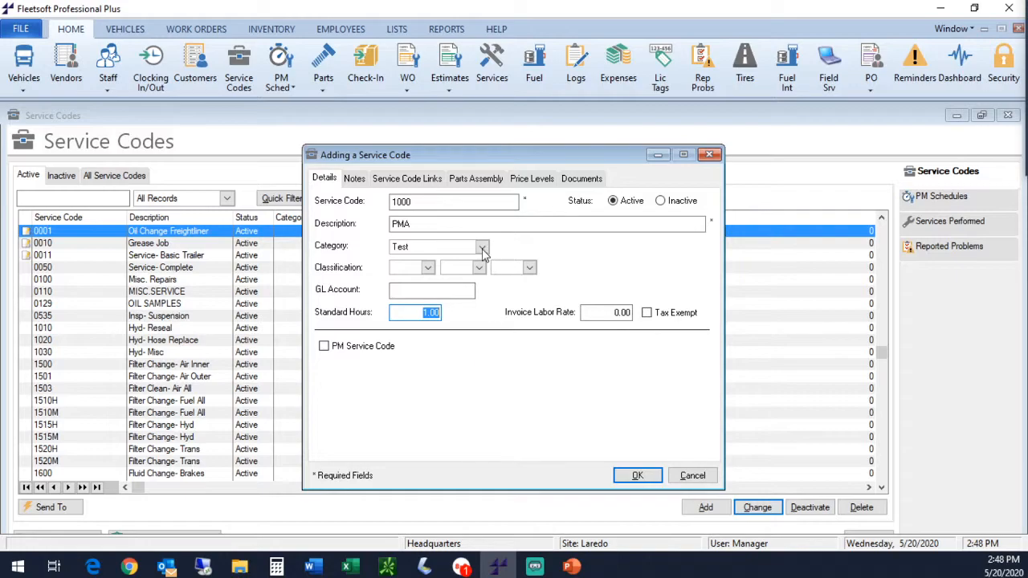
# Step: Change the service code's category to the existing PM Service category
pyautogui.click(482, 248)
pyautogui.moveTo(483, 307); pyautogui.dragTo(484, 268)
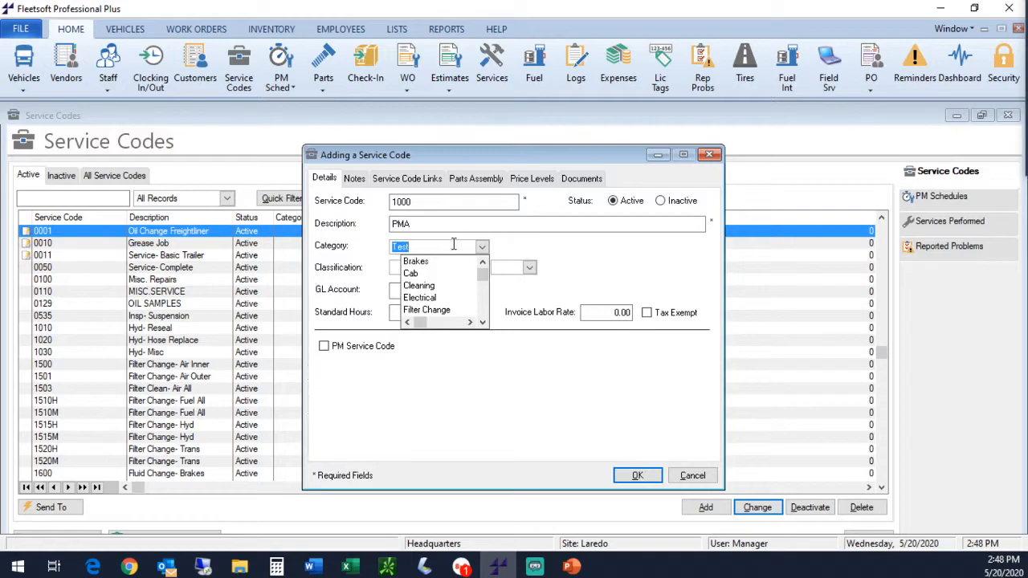
pyautogui.click(483, 322)
pyautogui.click(483, 322)
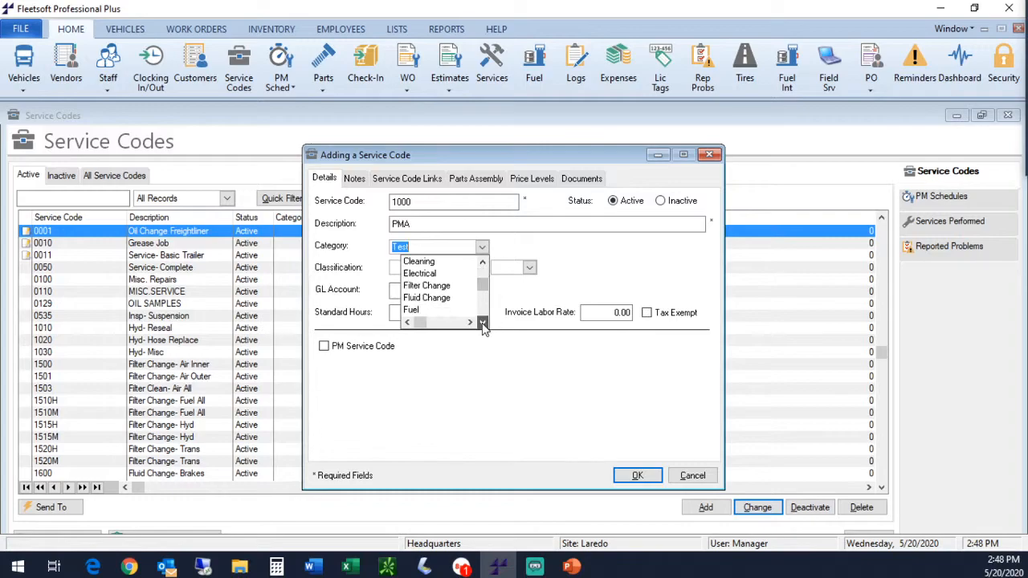
pyautogui.click(483, 322)
pyautogui.click(483, 323)
pyautogui.click(483, 323)
pyautogui.click(483, 322)
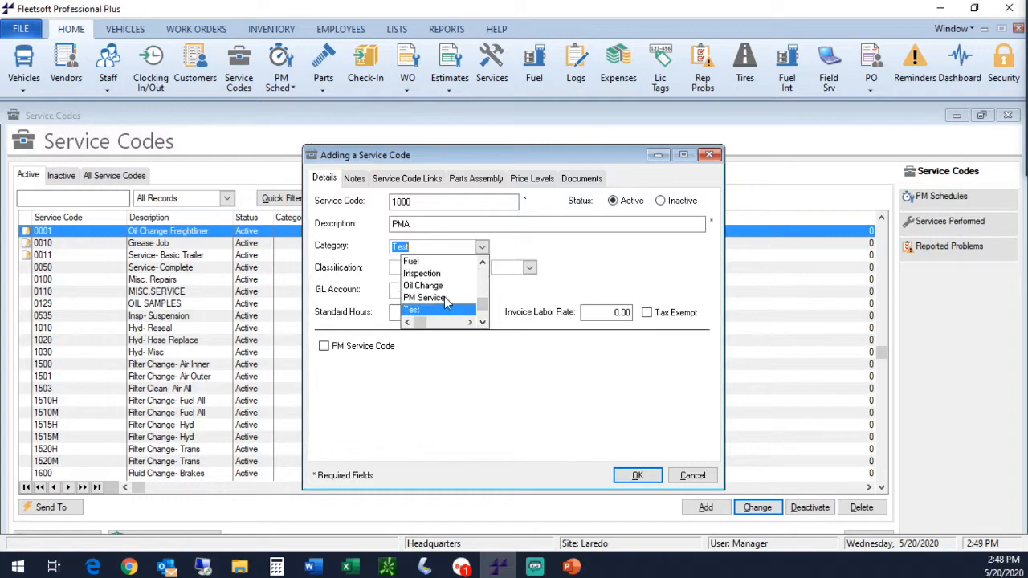
pyautogui.click(436, 297)
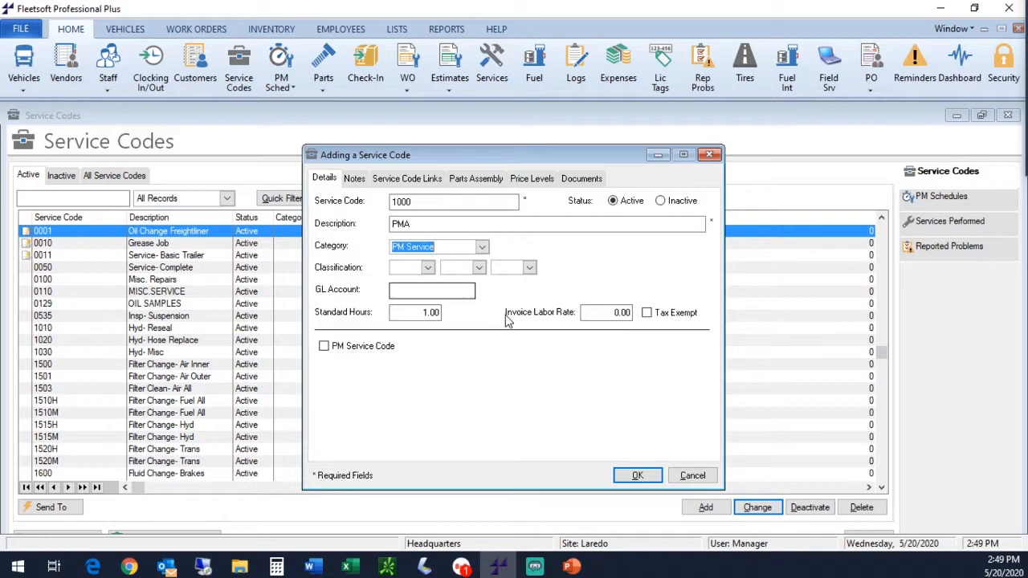
# Step: Set the service code's standard hours to 1.5
pyautogui.click(415, 313)
pyautogui.write('1')
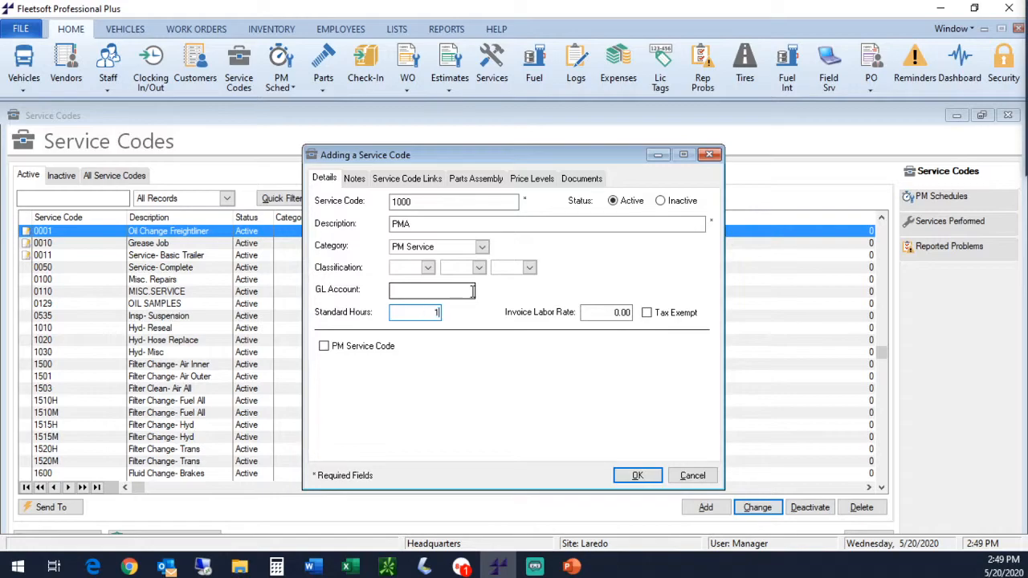
pyautogui.write('.5')
pyautogui.press('Tab')
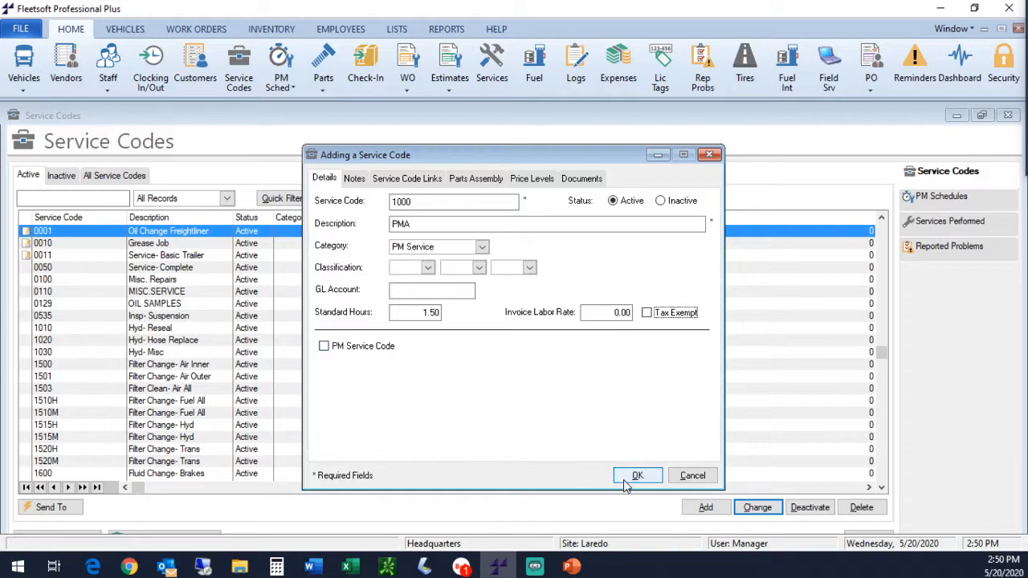
# Step: Mark the entry as a PM service code performed every 90 days or 5000 on Meter 1
pyautogui.click(324, 346)
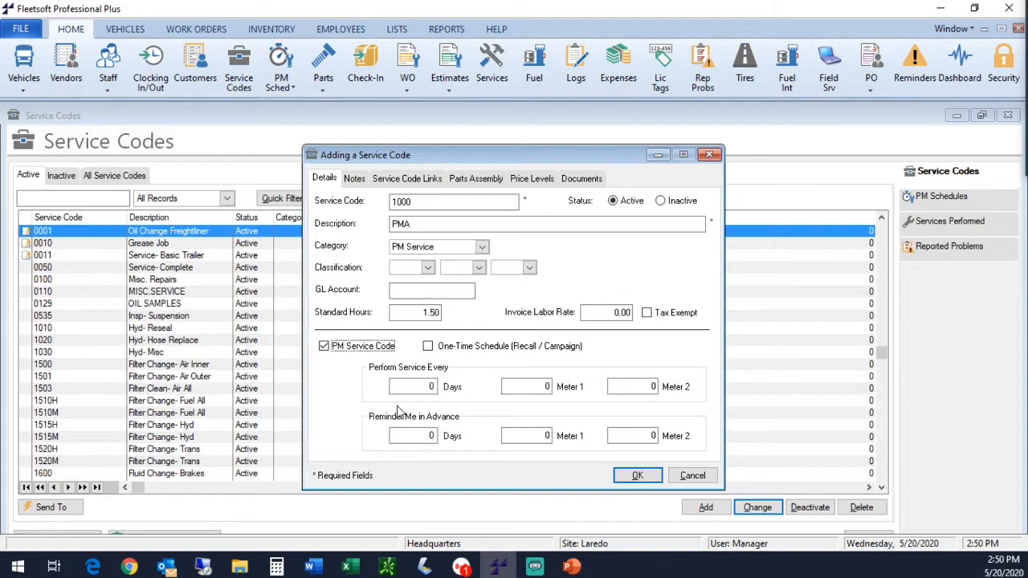
pyautogui.click(422, 384)
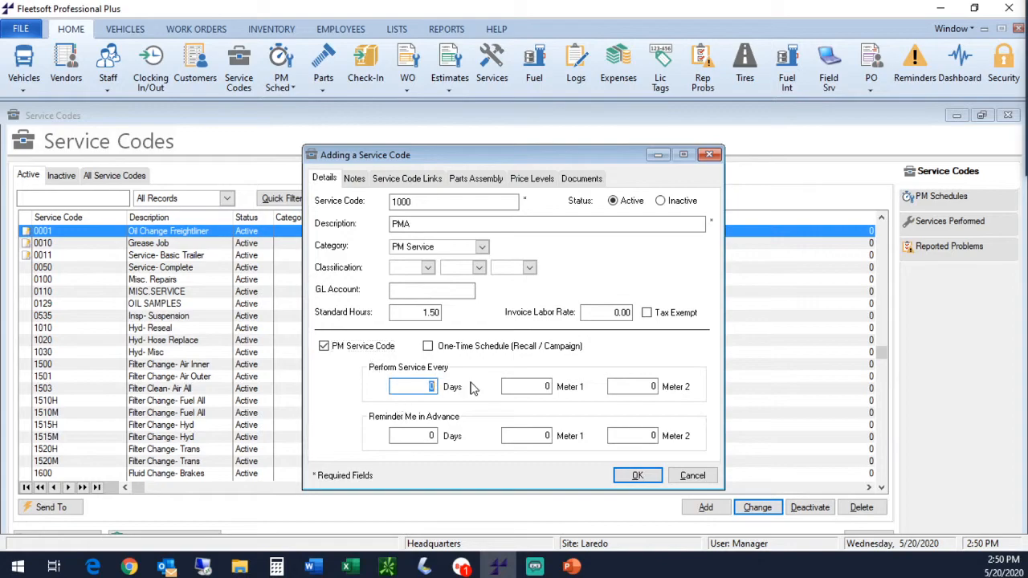
pyautogui.write('90')
pyautogui.press('Tab')
pyautogui.write('5000')
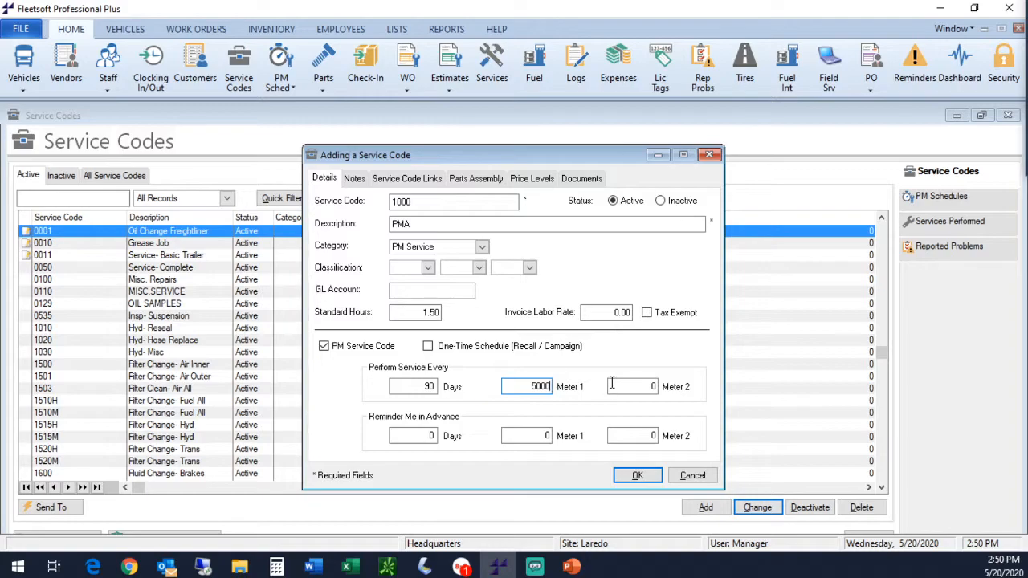
# Step: Try a service interval of 80 on Meter 2, clear it, and set the Meter 1 interval to 0
pyautogui.click(641, 390)
pyautogui.moveTo(641, 393); pyautogui.dragTo(677, 390)
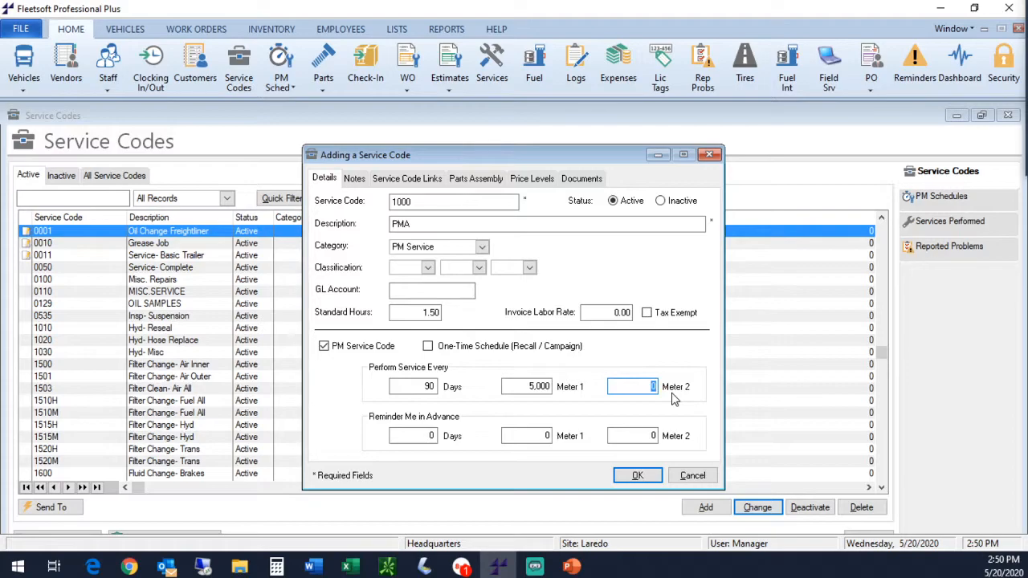
pyautogui.write('80')
pyautogui.press('BackSpace')
pyautogui.press('BackSpace')
pyautogui.moveTo(518, 385); pyautogui.dragTo(609, 384)
pyautogui.write('0')
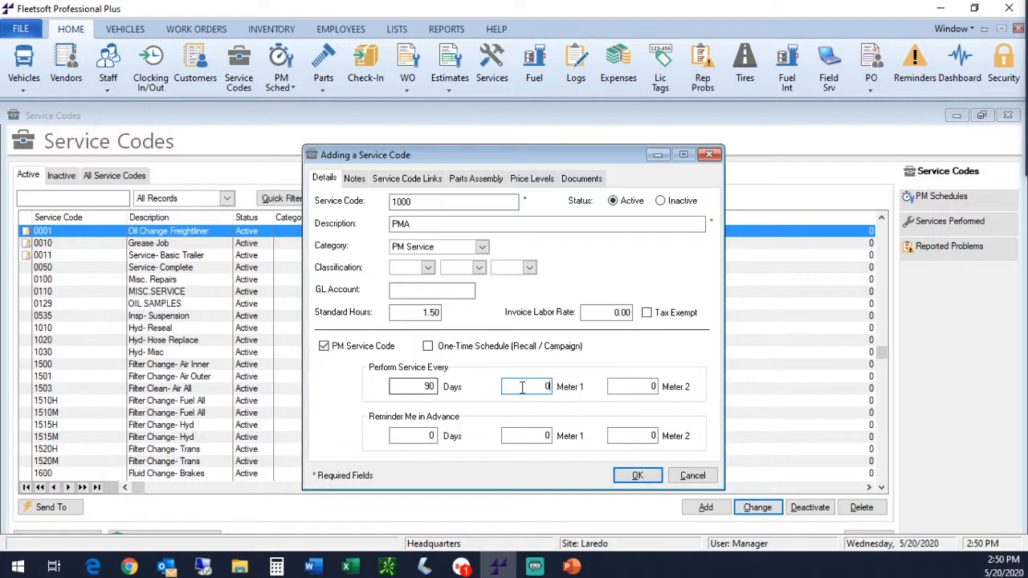
# Step: Set the Meter 1 service interval to 5000
pyautogui.moveTo(544, 386); pyautogui.dragTo(583, 386)
pyautogui.click(525, 390)
pyautogui.write('5000')
pyautogui.press('Tab')
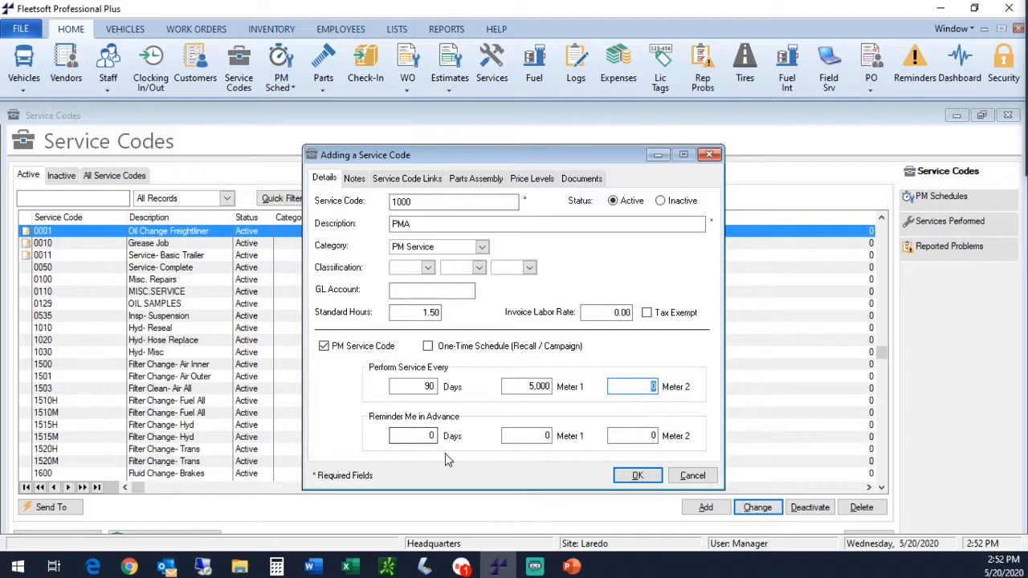
# Step: Try a 5-day advance reminder, reset it to 0, and switch the one-time schedule option on and off again
pyautogui.click(419, 435)
pyautogui.write('5')
pyautogui.press('BackSpace')
pyautogui.write('0')
pyautogui.click(478, 348)
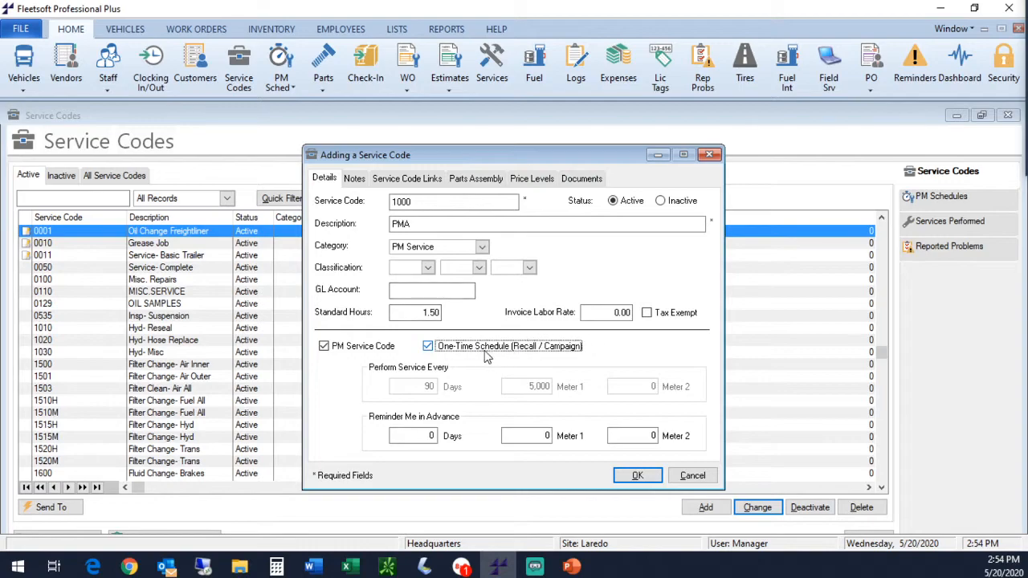
pyautogui.click(487, 355)
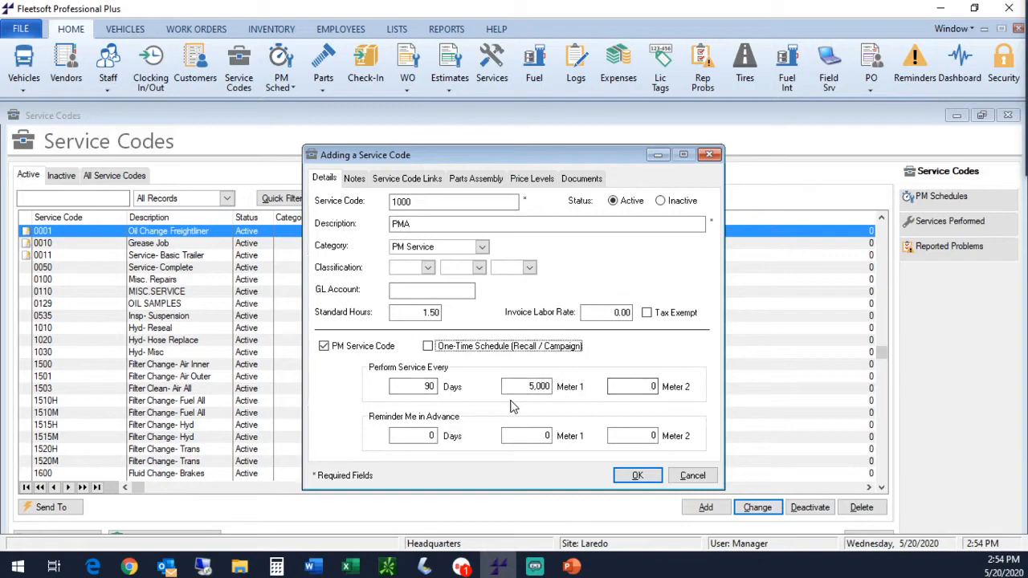
# Step: Apply the preset notes template to the service code's notes and confirm replacing the current text
pyautogui.click(355, 180)
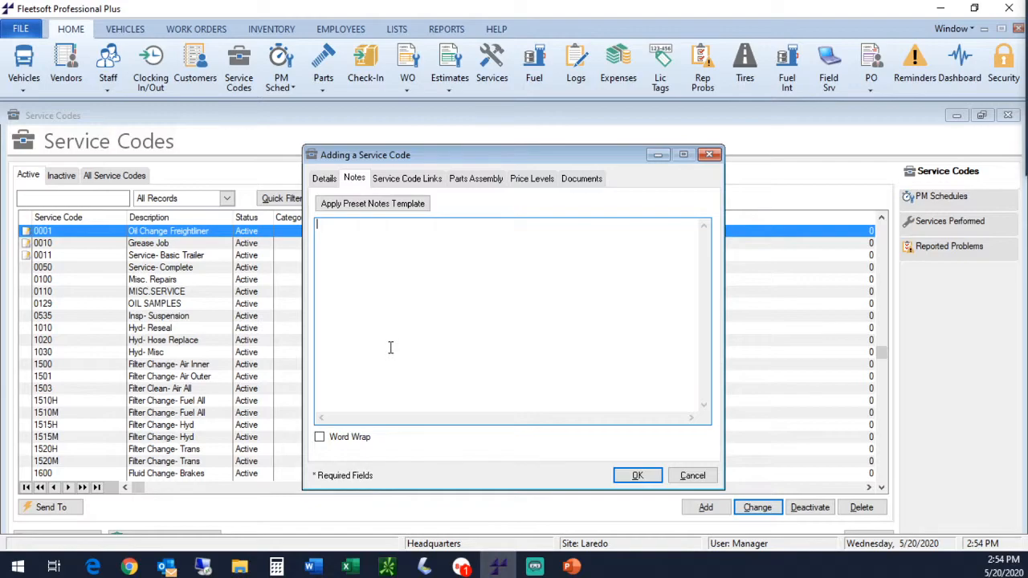
pyautogui.click(374, 204)
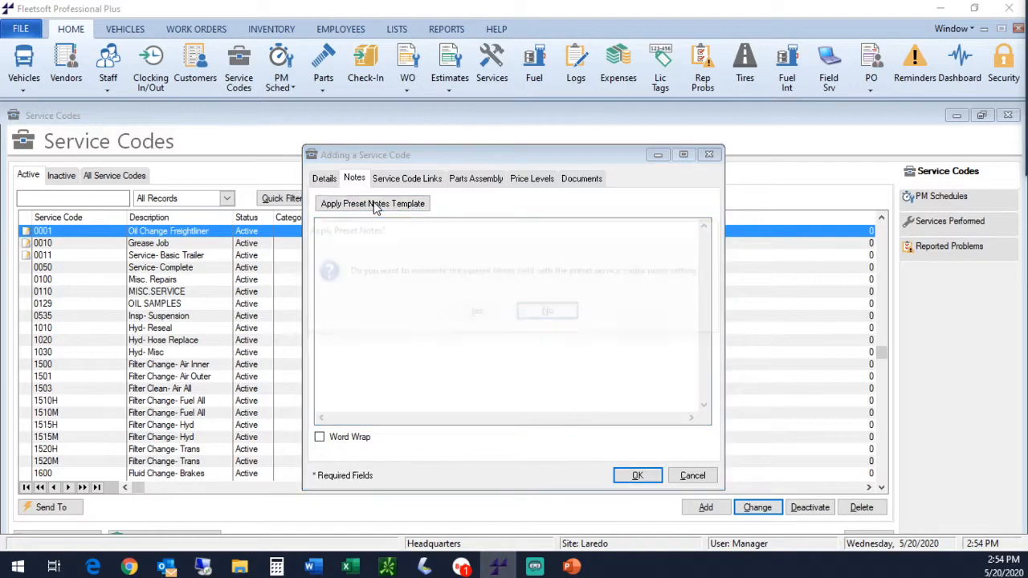
pyautogui.click(481, 316)
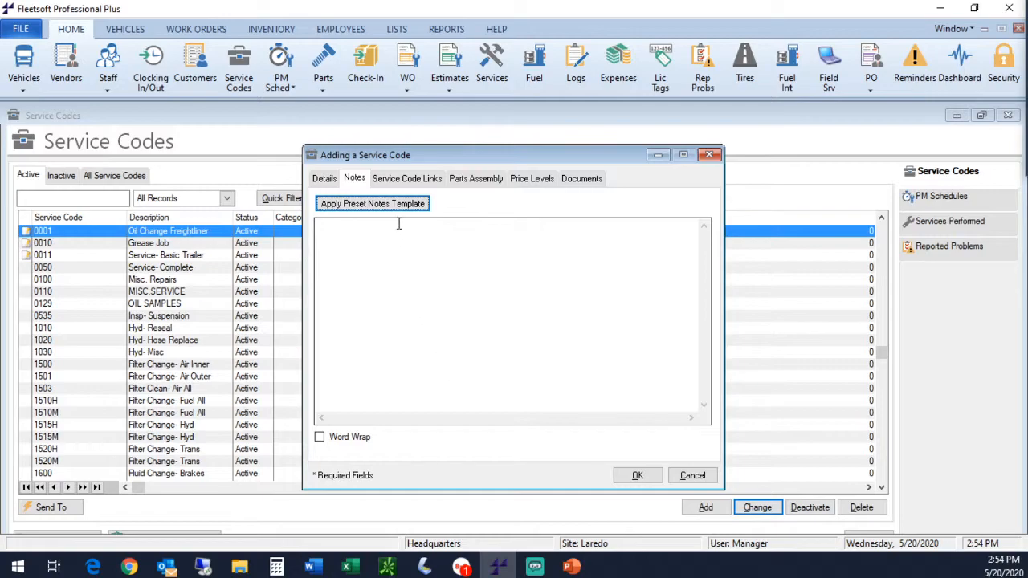
pyautogui.click(20, 29)
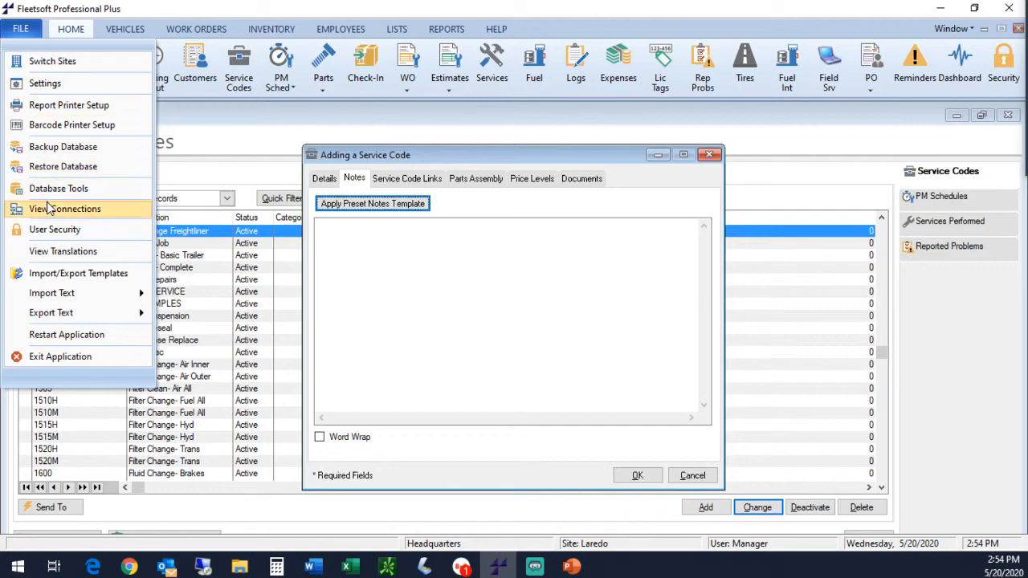
pyautogui.click(395, 266)
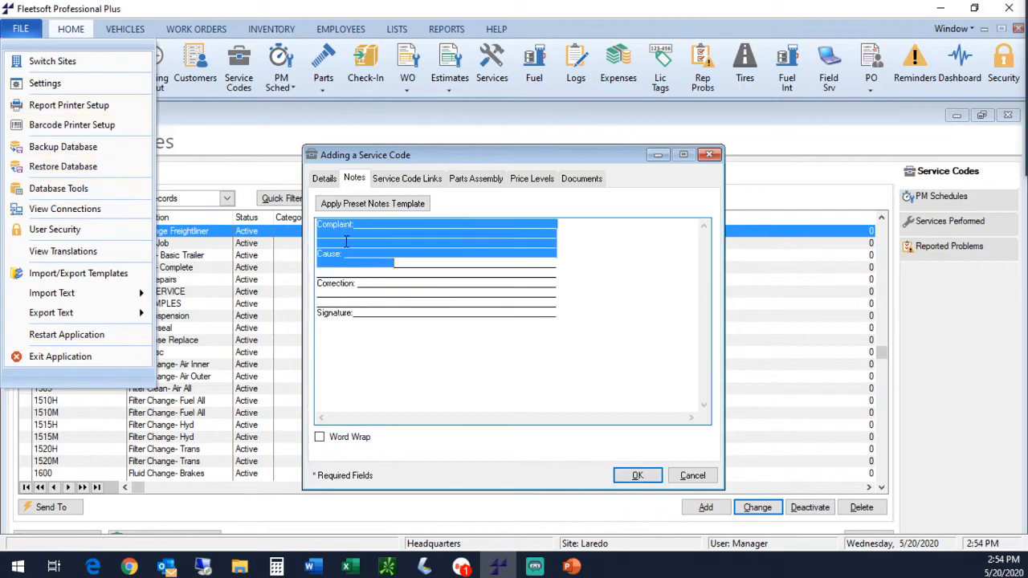
pyautogui.click(460, 364)
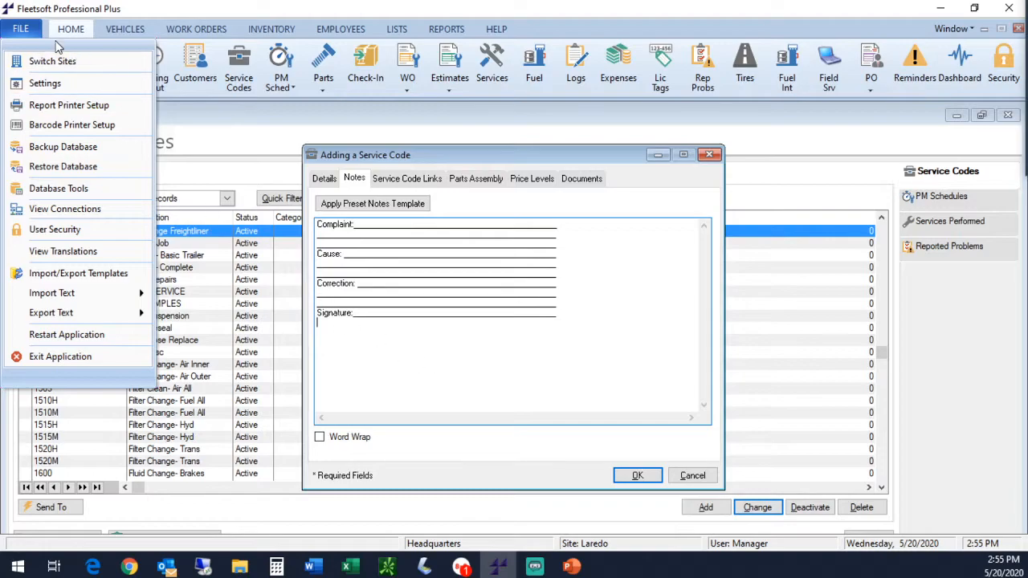
pyautogui.click(26, 34)
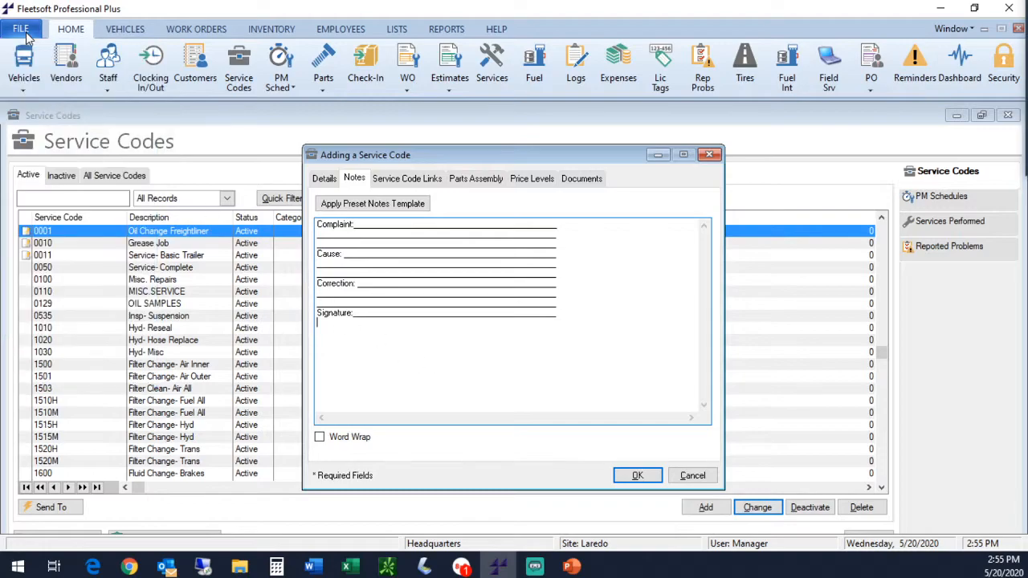
# Step: Review the service code's linked codes, parts assembly and price levels
pyautogui.click(418, 182)
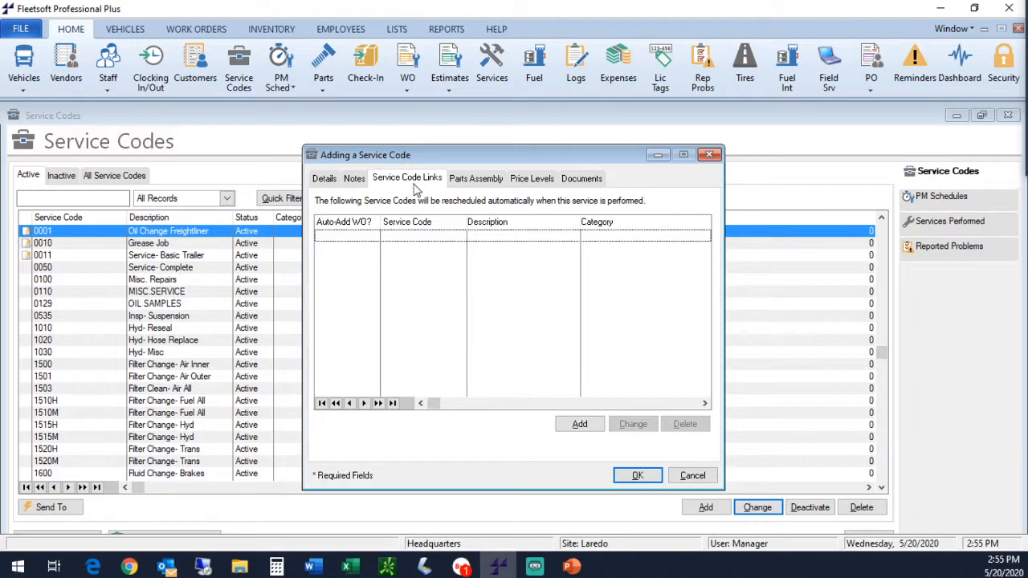
pyautogui.click(481, 179)
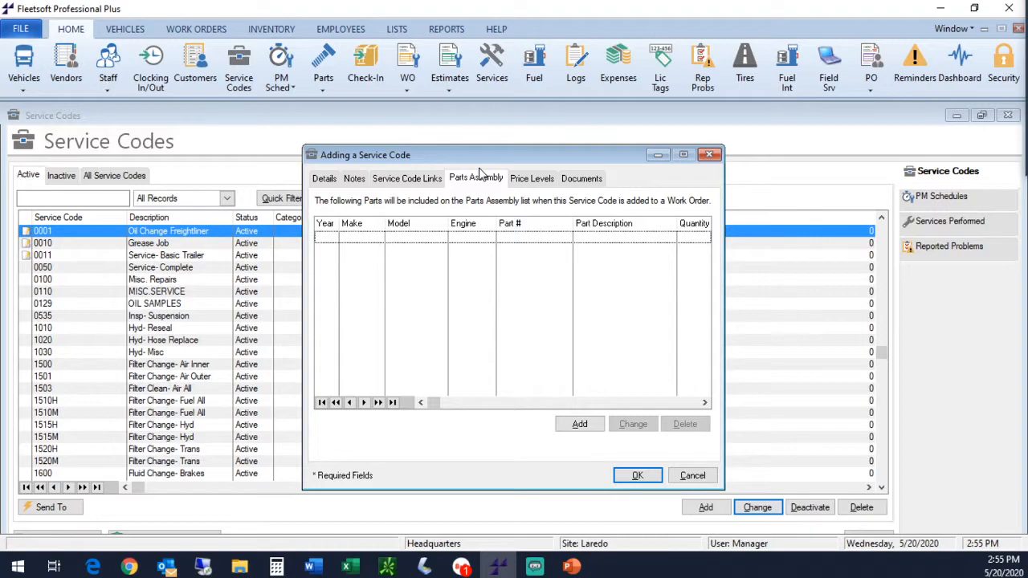
pyautogui.click(527, 184)
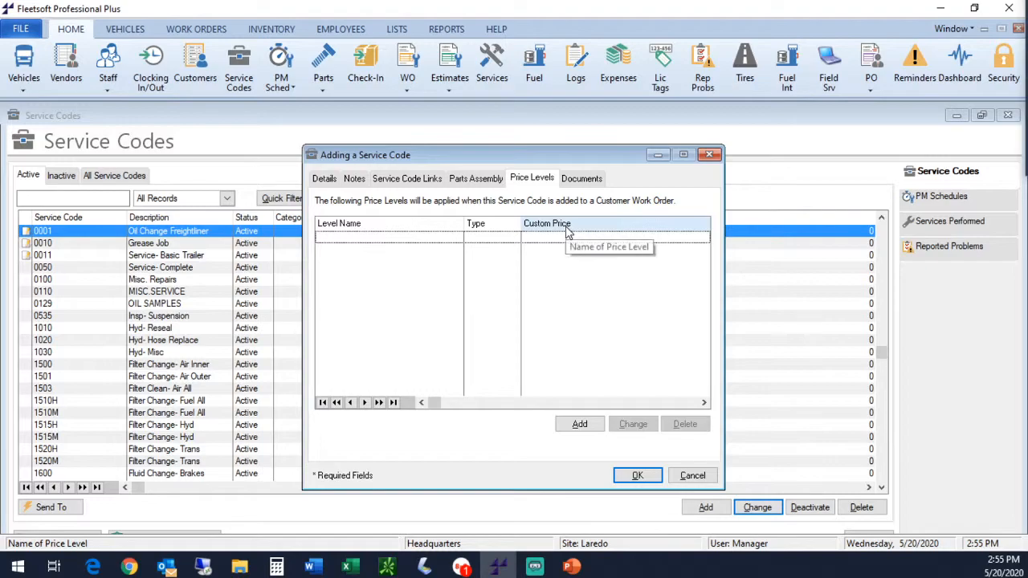
# Step: Review the service code's document attachments and the blank document link form without attaching a file, and close the service code
pyautogui.click(579, 179)
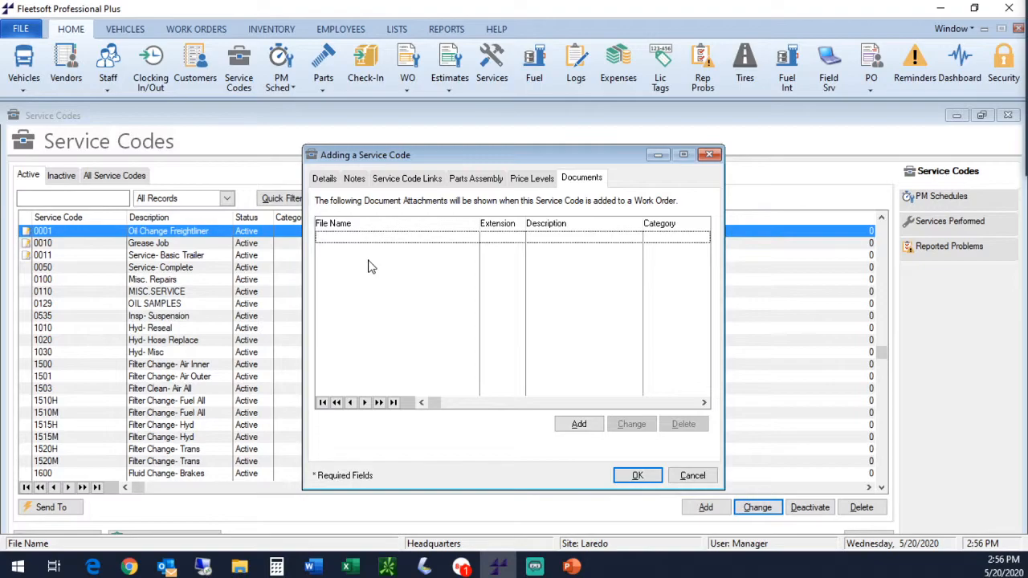
pyautogui.click(581, 424)
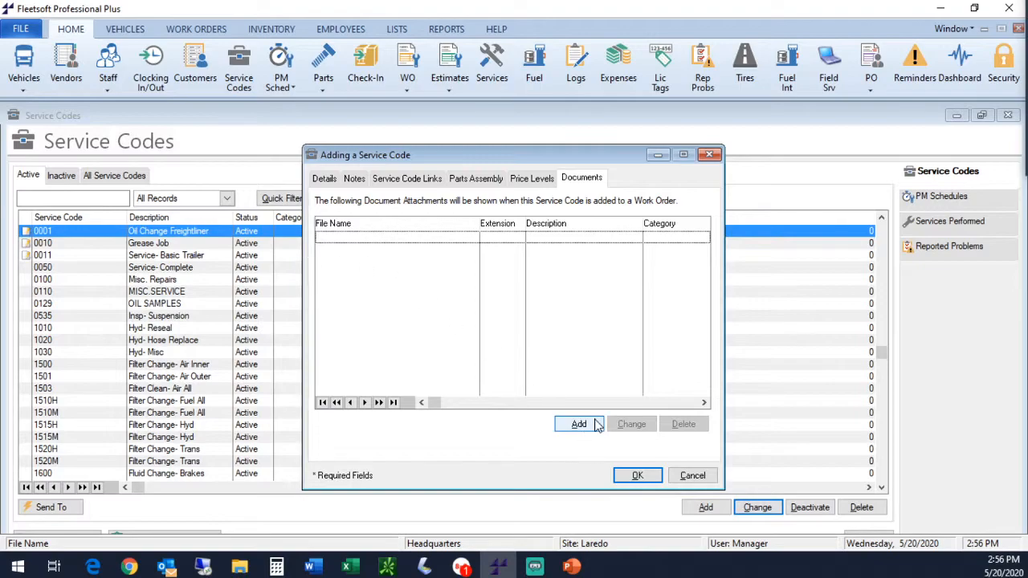
pyautogui.click(522, 318)
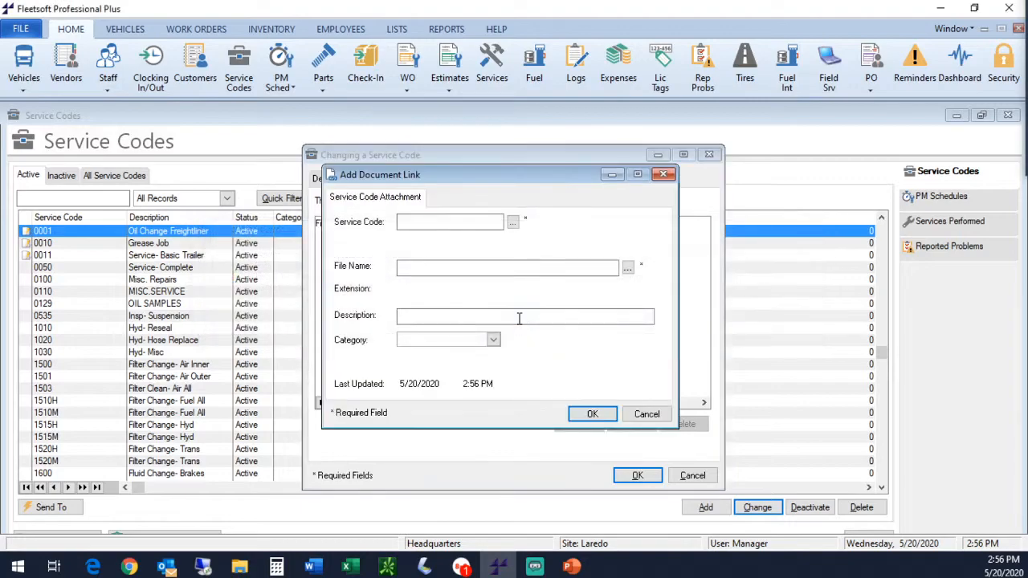
pyautogui.click(643, 414)
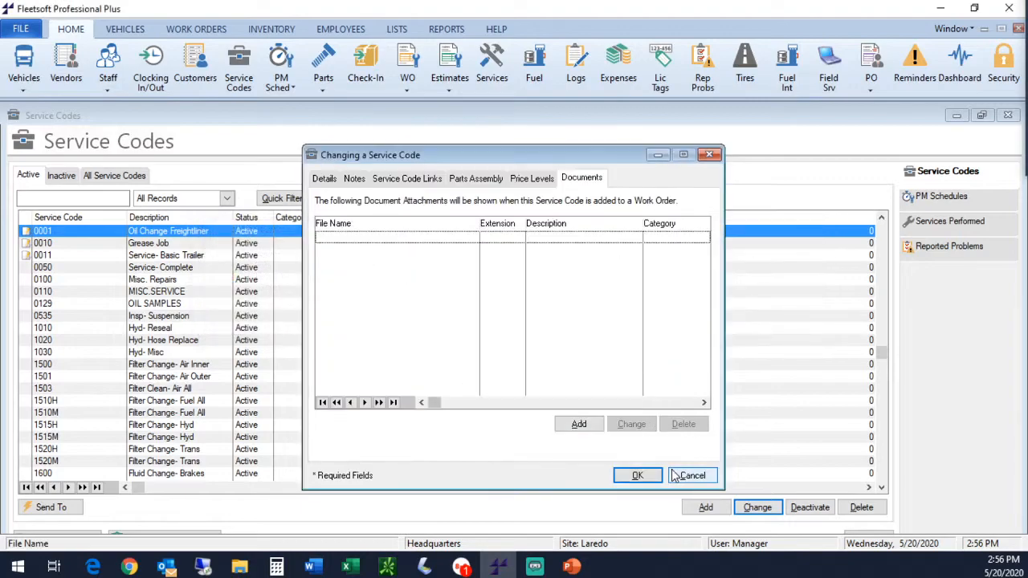
pyautogui.click(639, 476)
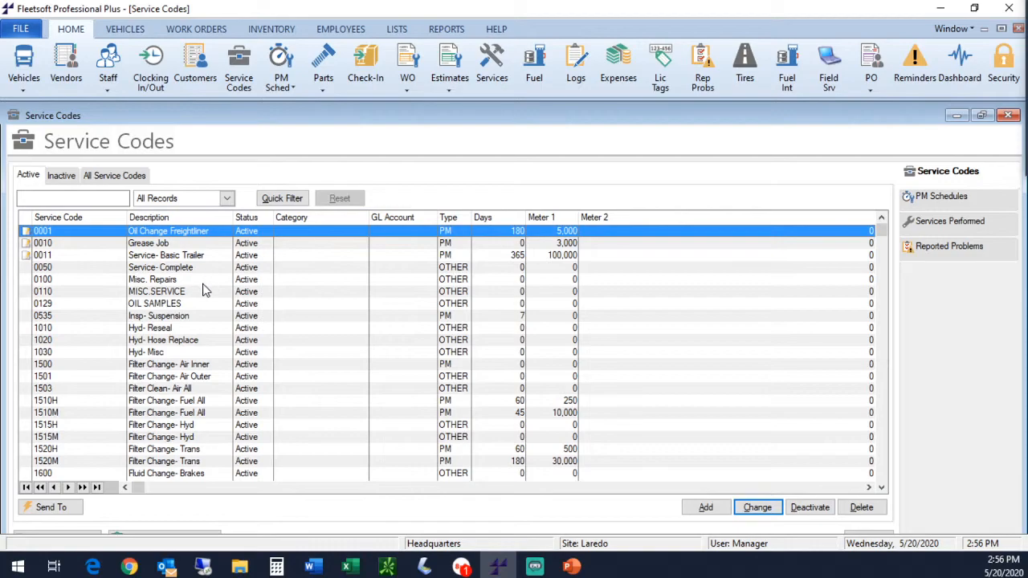
pyautogui.press('Down')
pyautogui.press('Down')
pyautogui.press('Down')
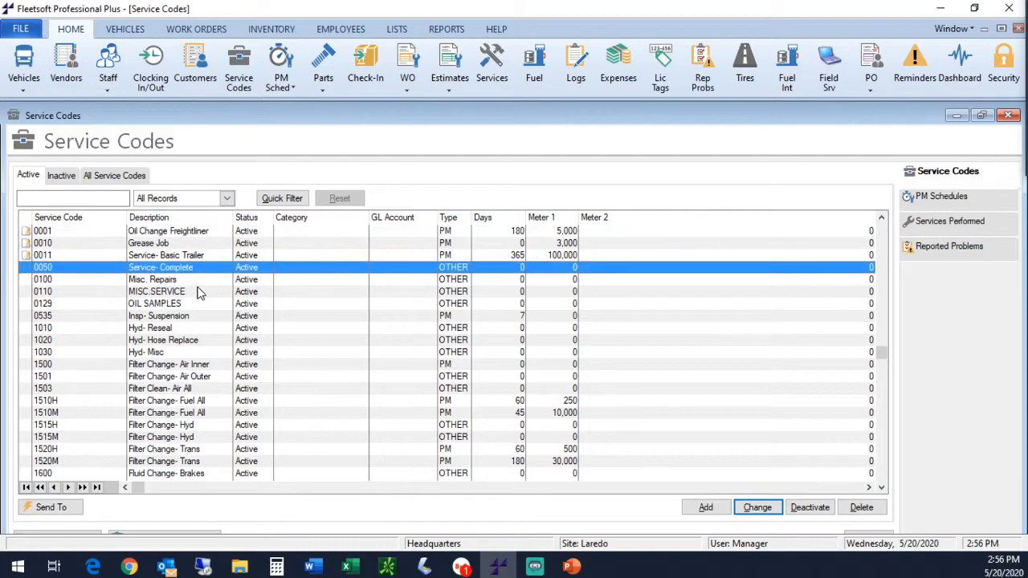
pyautogui.press('Down')
pyautogui.hotkey('ctrl', 'Home')
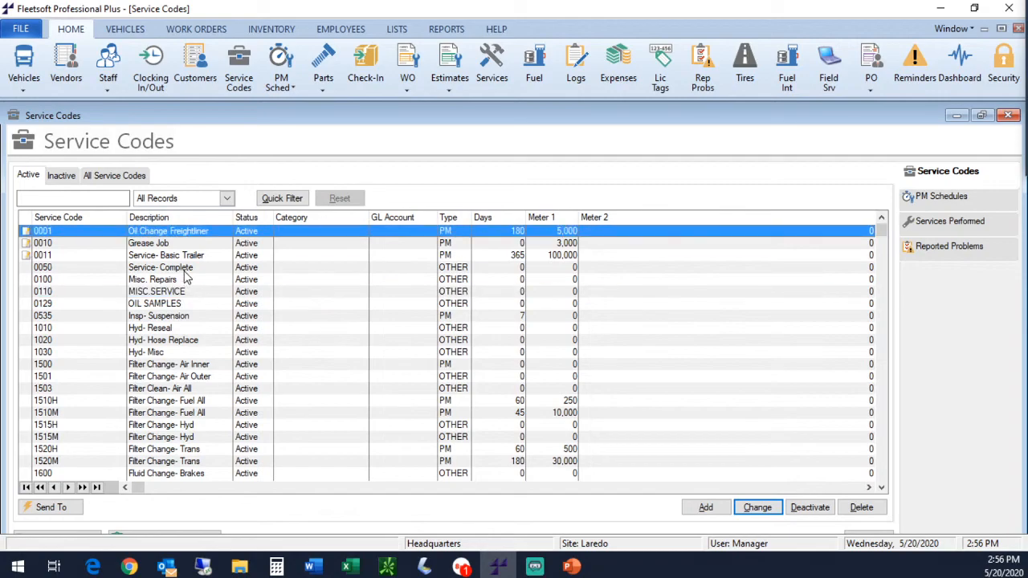
# Step: Start another service code 1000 with the description PMA and mark it as a PM service code
pyautogui.click(707, 507)
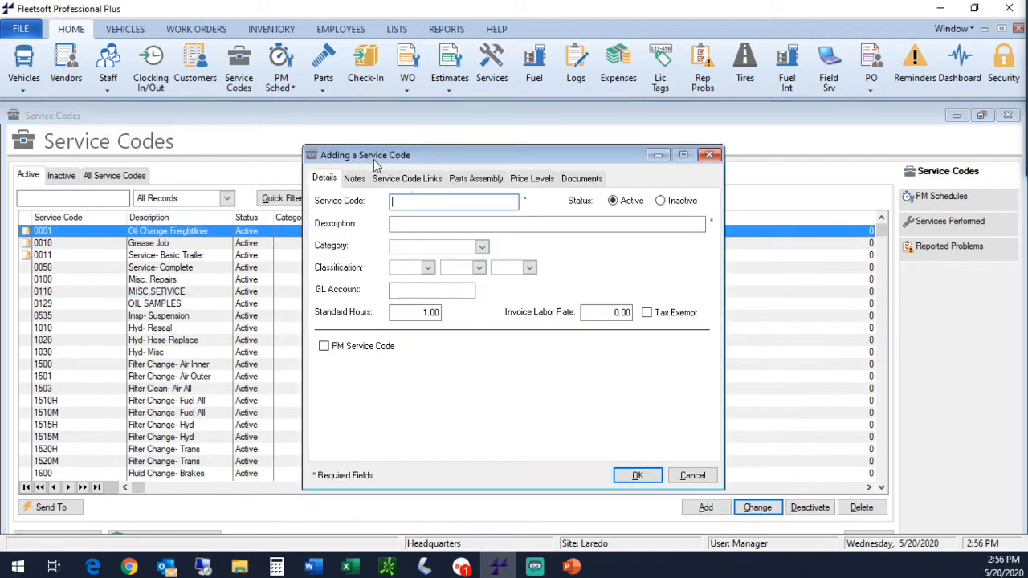
pyautogui.write('1000')
pyautogui.press('Tab')
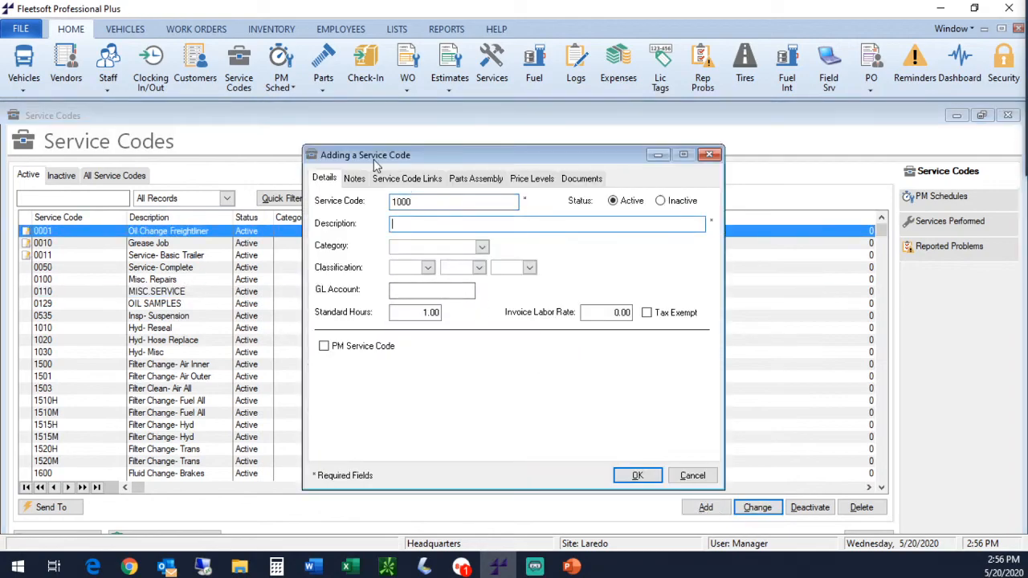
pyautogui.write('PMA')
pyautogui.press('Tab')
pyautogui.click(384, 347)
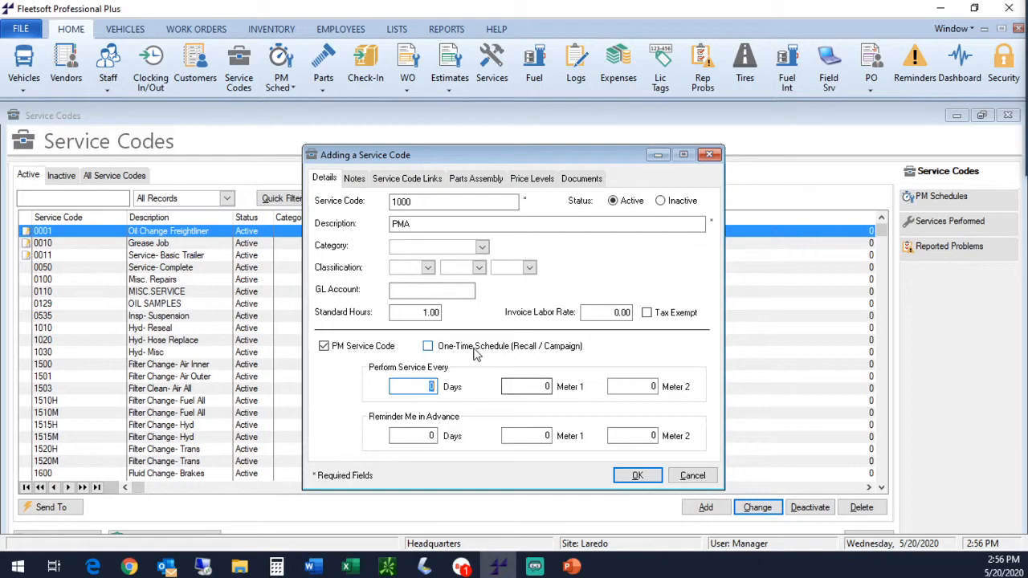
# Step: Try to save the new code with a service interval of 90 days and 5000 on Meter 1, and cancel the entry
pyautogui.write('90')
pyautogui.press('Tab')
pyautogui.write('5000')
pyautogui.press('Tab')
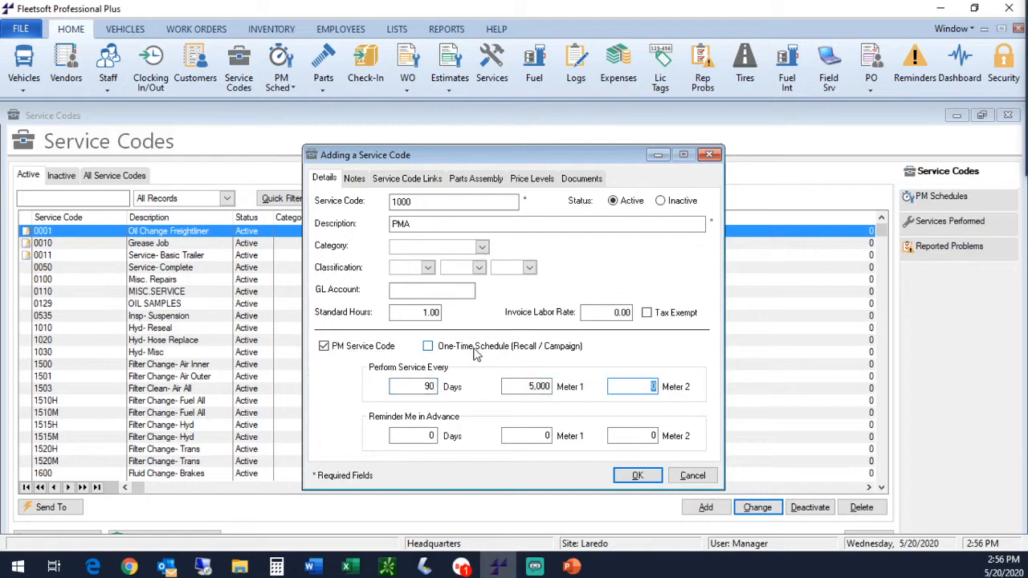
pyautogui.click(648, 477)
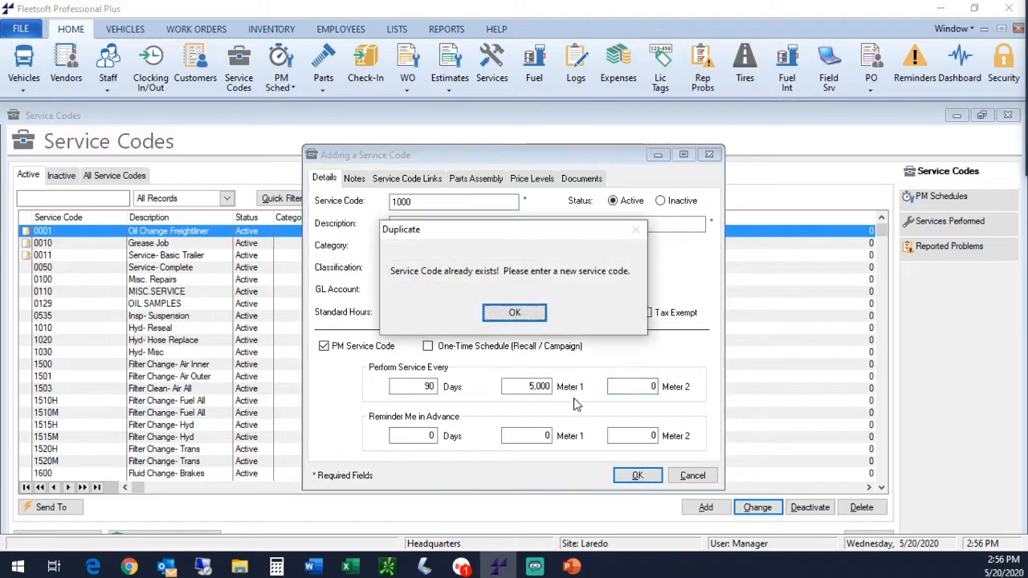
pyautogui.click(515, 313)
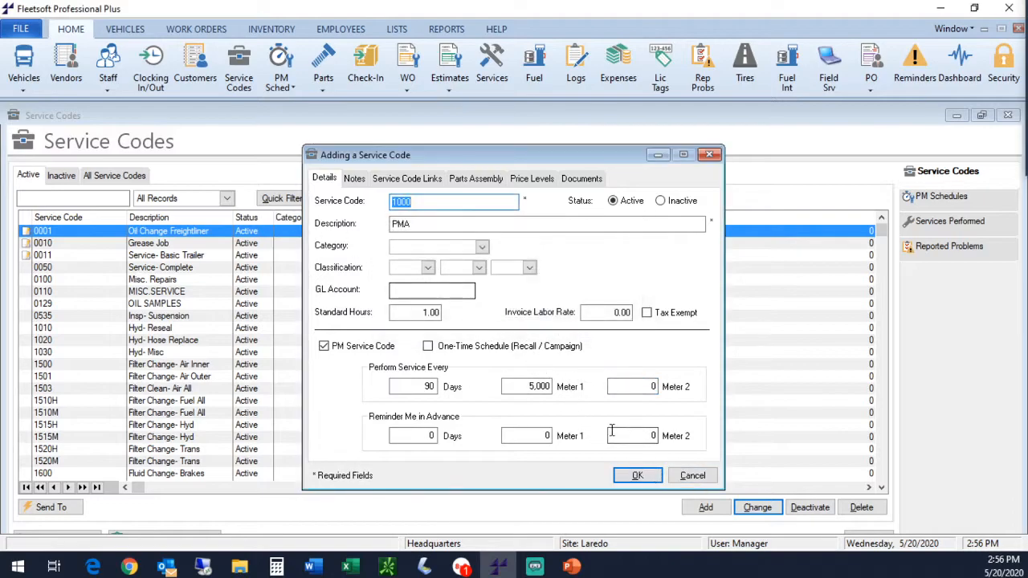
pyautogui.click(698, 476)
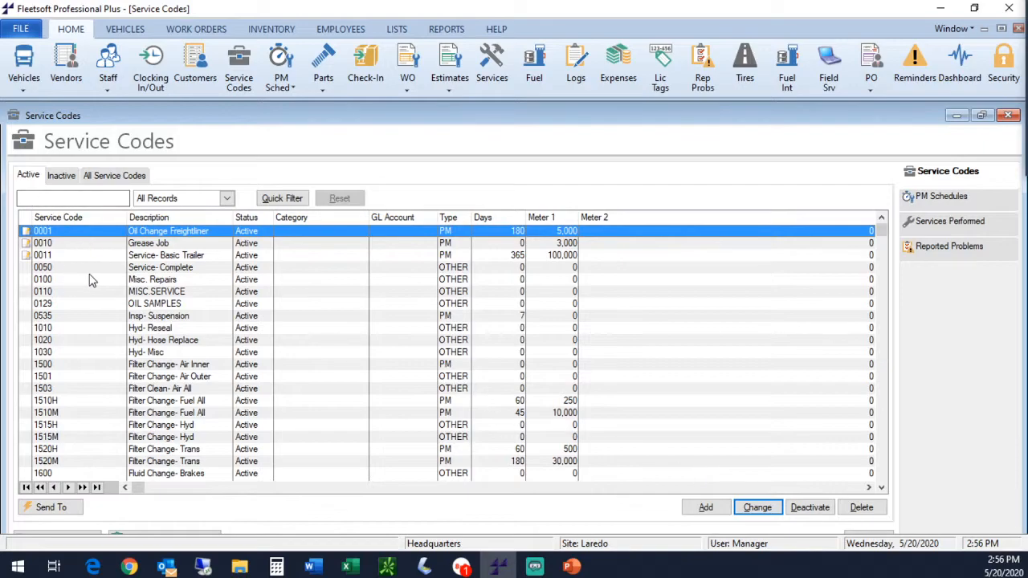
# Step: Find service code 1000 (PMA) among the inactive codes, set its status to Active and save it
pyautogui.scroll(-5, 92, 281)
pyautogui.scroll(1, 93, 280)
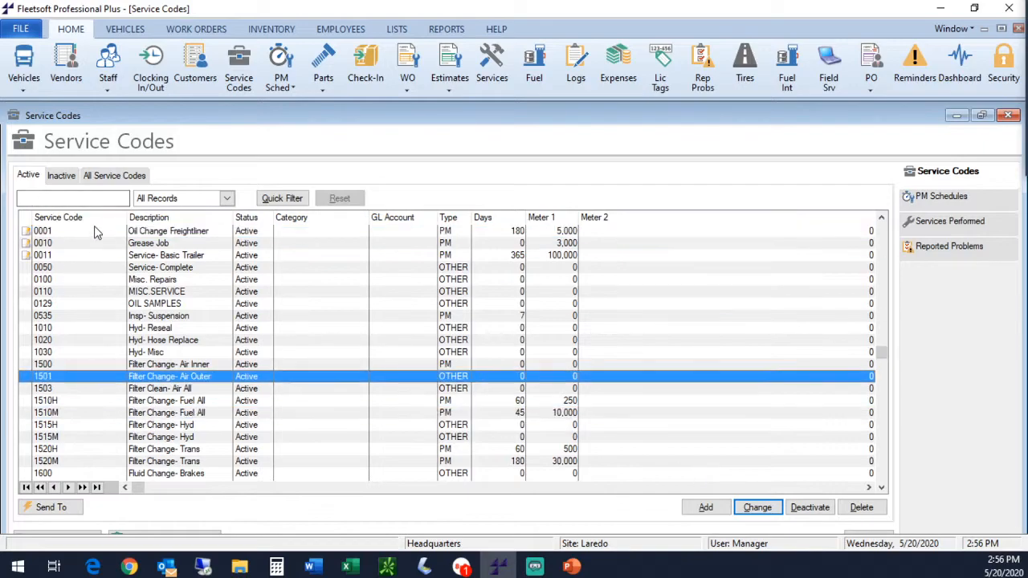
pyautogui.click(70, 179)
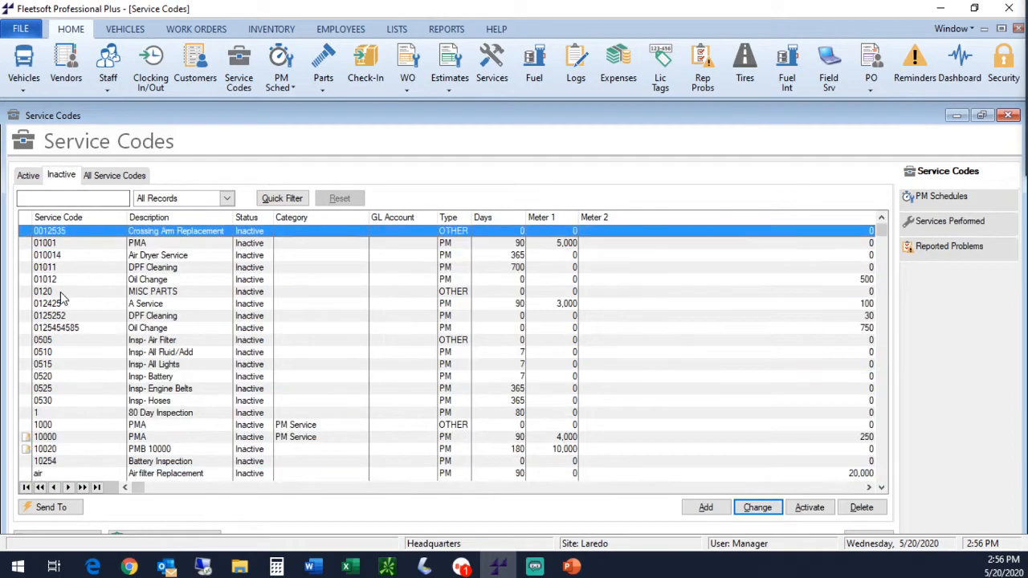
pyautogui.click(171, 428)
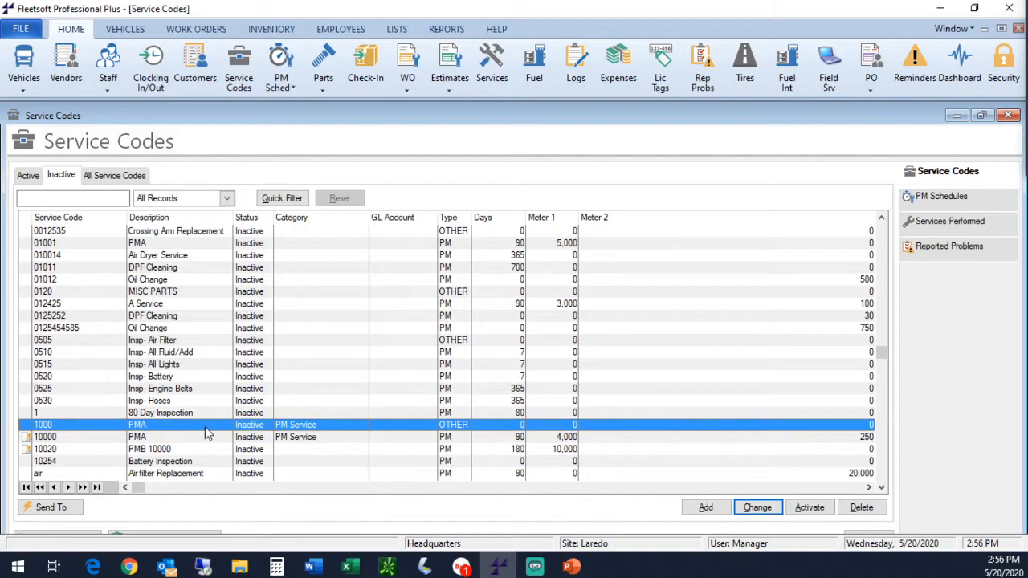
pyautogui.doubleClick(205, 427)
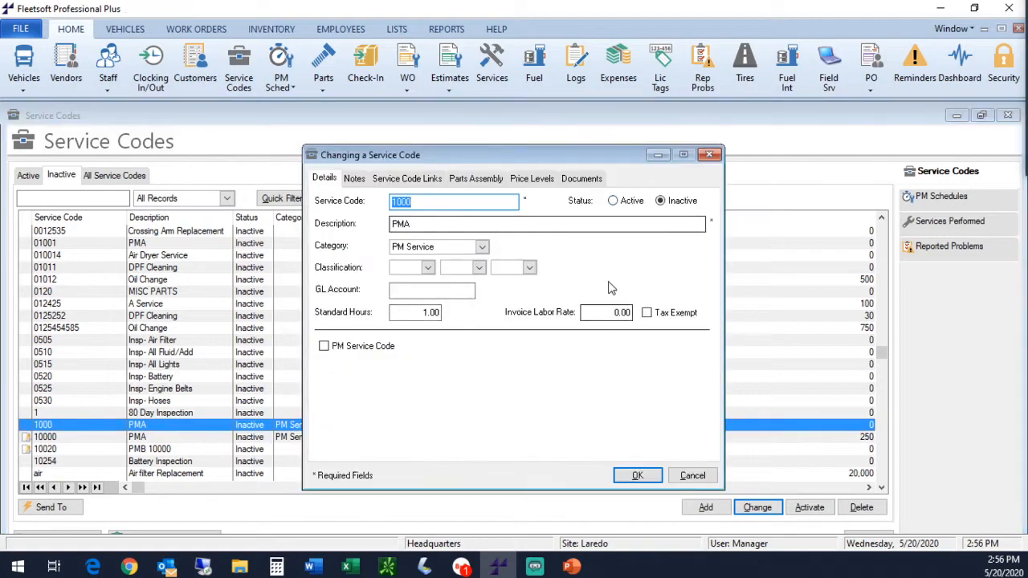
pyautogui.click(624, 201)
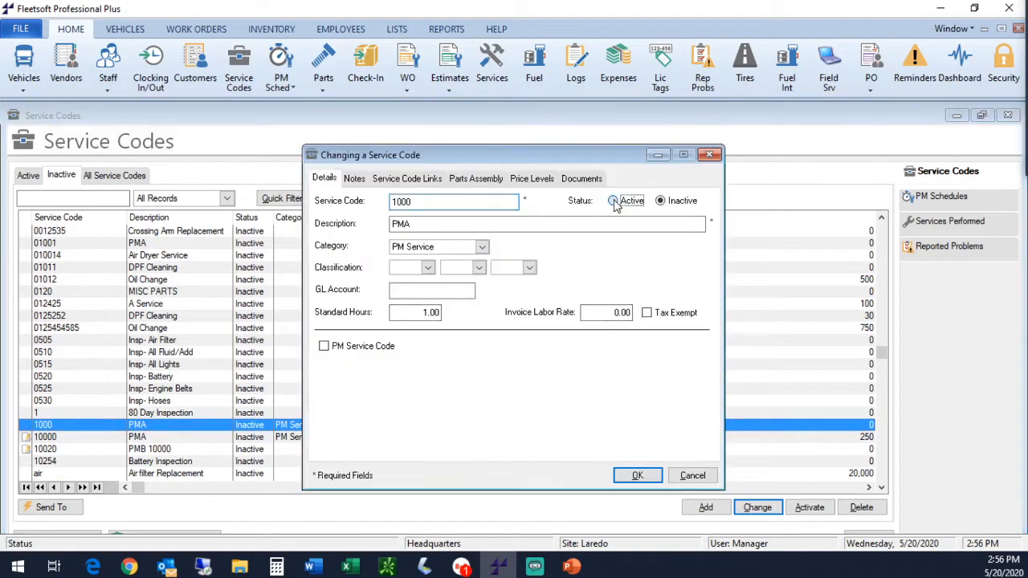
pyautogui.click(637, 476)
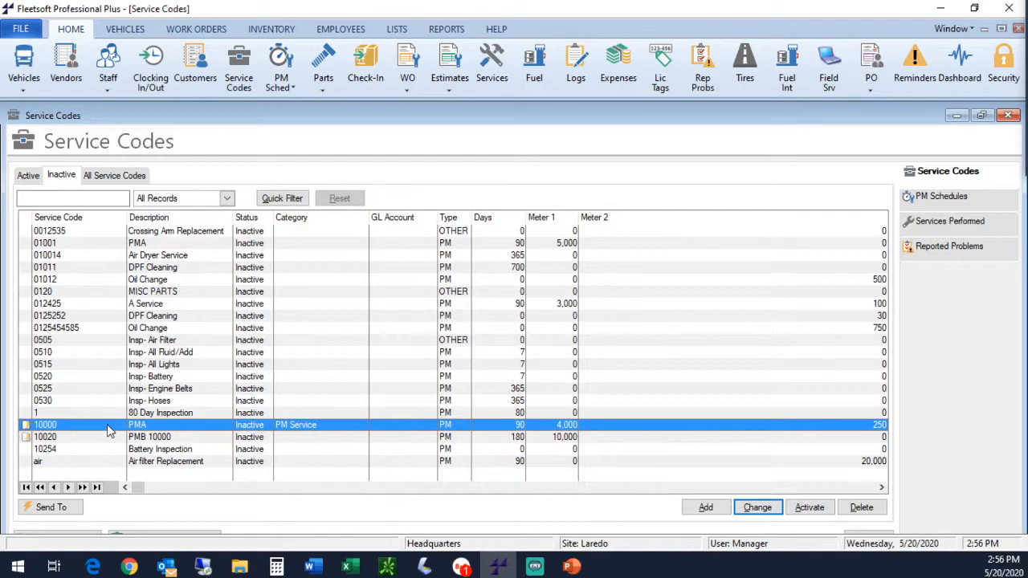
pyautogui.press('Up')
pyautogui.press('Up')
pyautogui.press('Up')
pyautogui.press('Up')
pyautogui.press('Up')
pyautogui.press('Up')
pyautogui.press('Up')
pyautogui.press('Up')
pyautogui.press('Up')
pyautogui.press('Up')
pyautogui.press('Up')
pyautogui.press('Up')
pyautogui.press('Up')
pyautogui.press('Up')
pyautogui.press('Up')
pyautogui.press('Up')
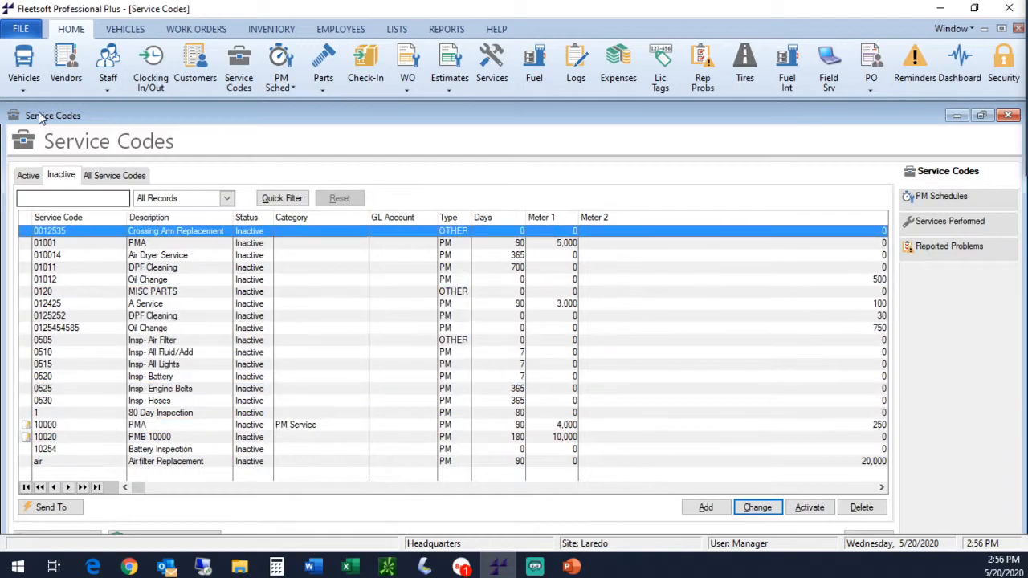
# Step: Open service code 1000 from the active codes and mark it as a PM service code
pyautogui.click(28, 176)
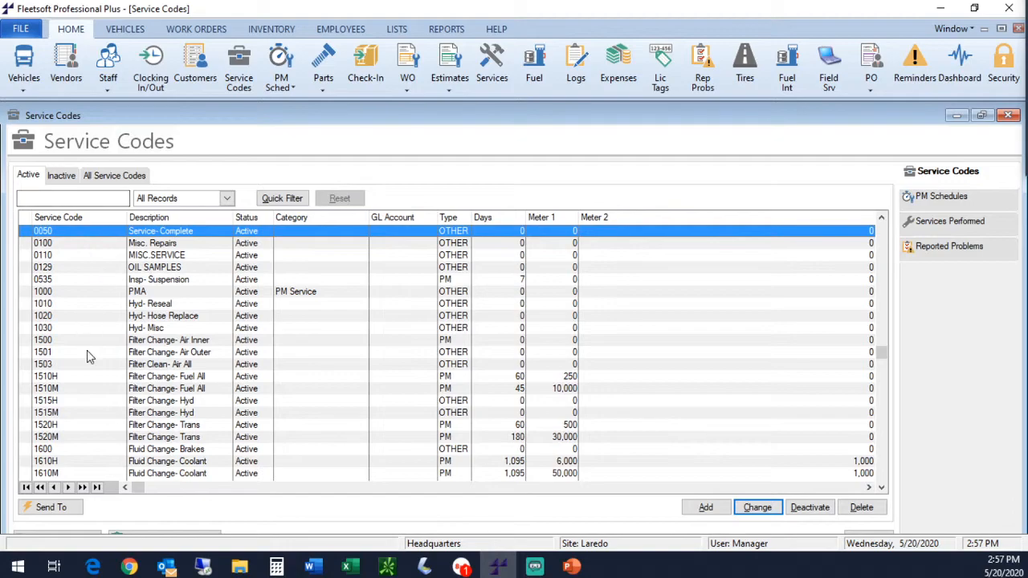
pyautogui.click(67, 294)
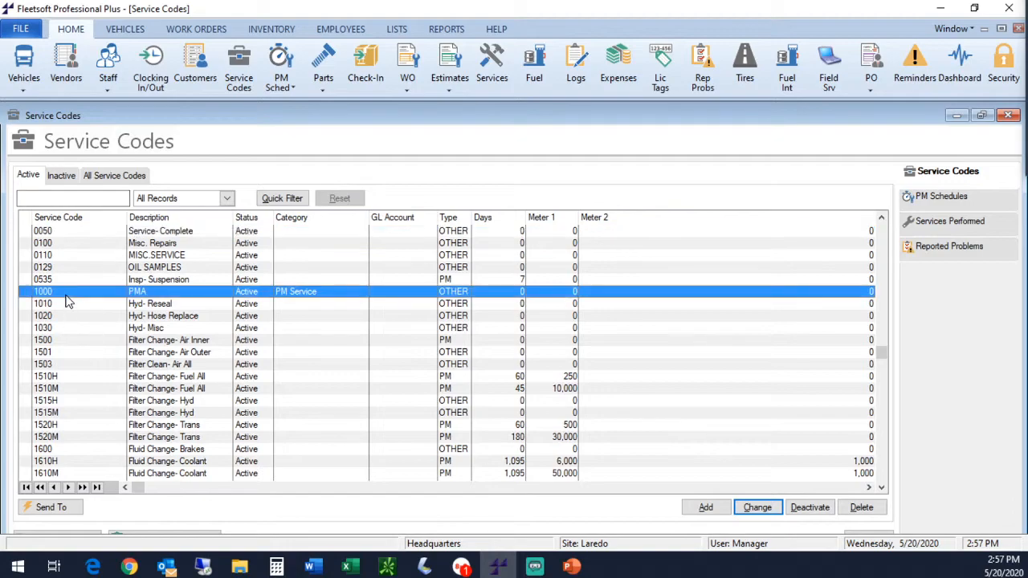
pyautogui.doubleClick(282, 294)
pyautogui.click(371, 346)
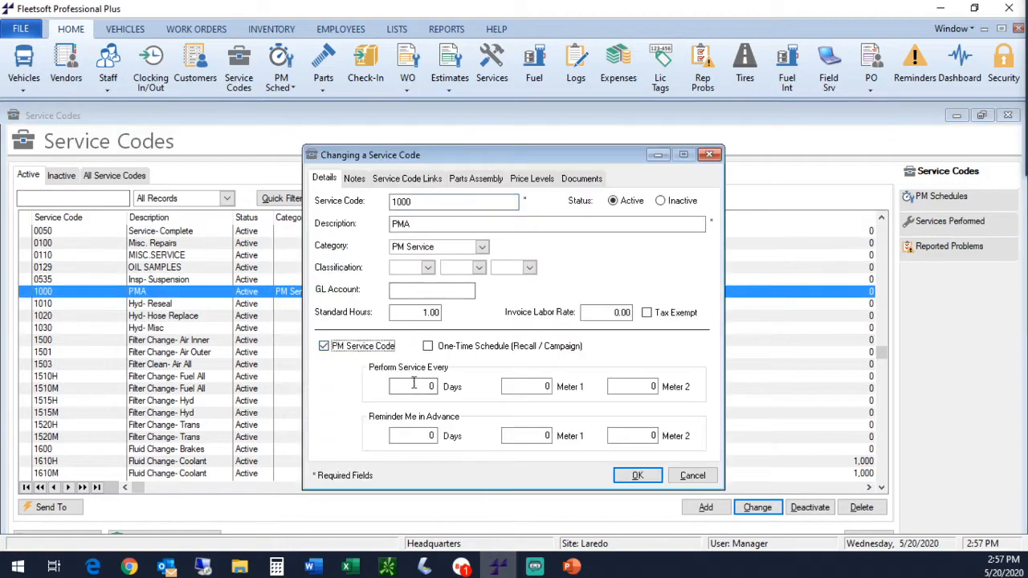
# Step: Set the service interval to 90 days and 5000 on Meter 1, and save without updating the existing PM schedules
pyautogui.write('920')
pyautogui.press('BackSpace')
pyautogui.press('BackSpace')
pyautogui.press('Tab')
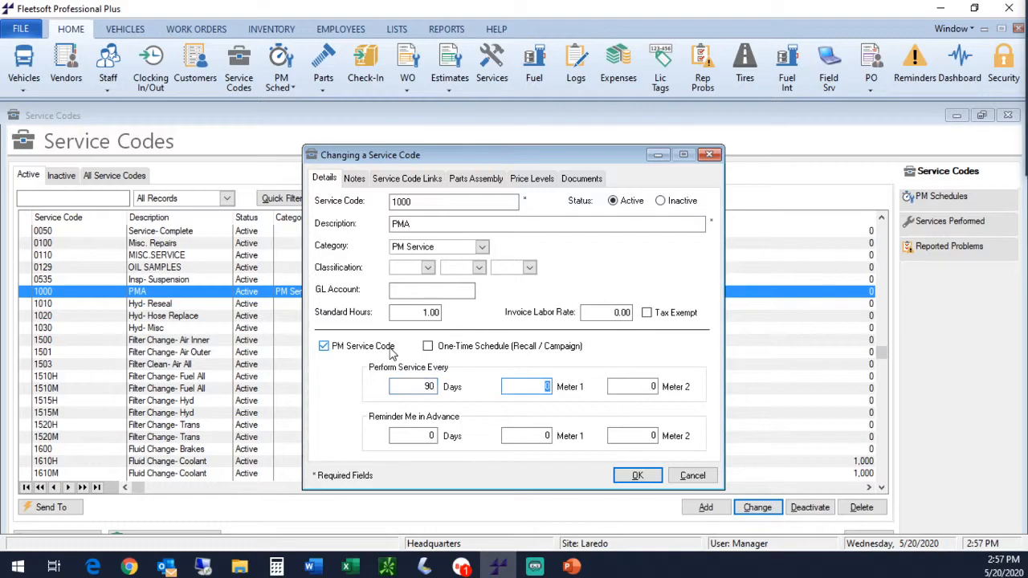
pyautogui.write('5000')
pyautogui.press('Tab')
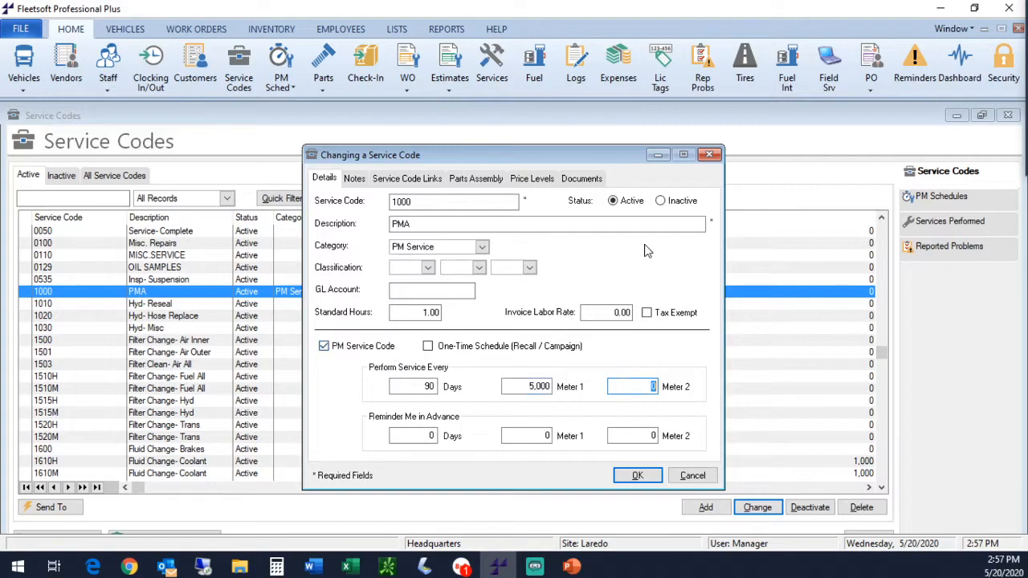
pyautogui.click(648, 482)
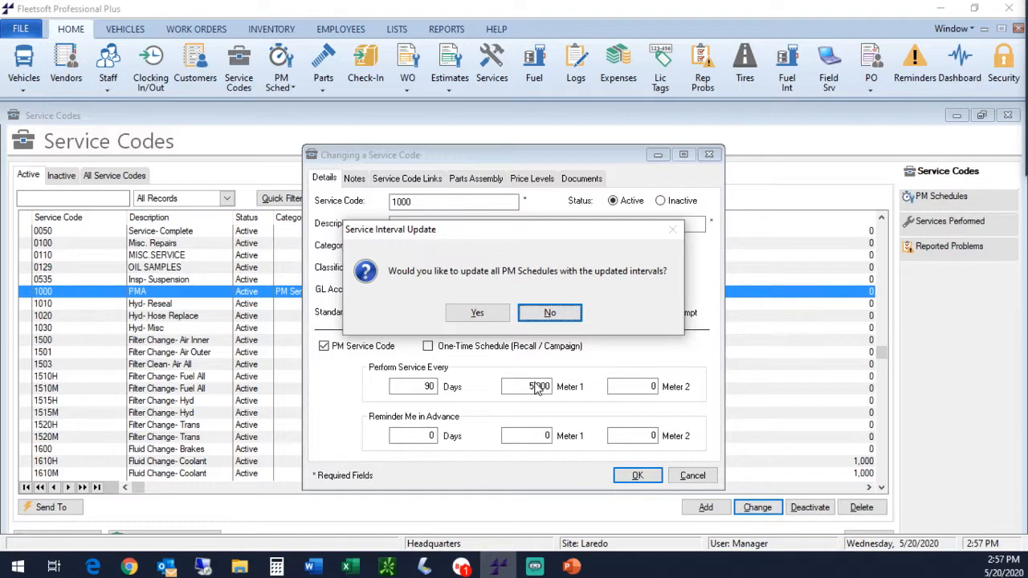
pyautogui.click(570, 315)
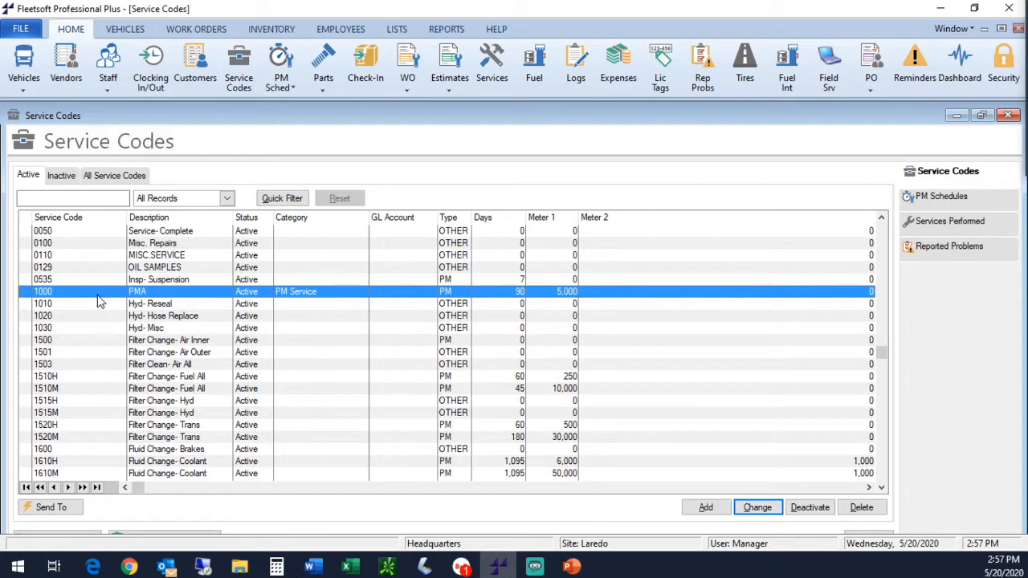
# Step: Reopen service code 1000, review its document attachment form without linking a file, and close the code from its details
pyautogui.doubleClick(330, 297)
pyautogui.click(583, 178)
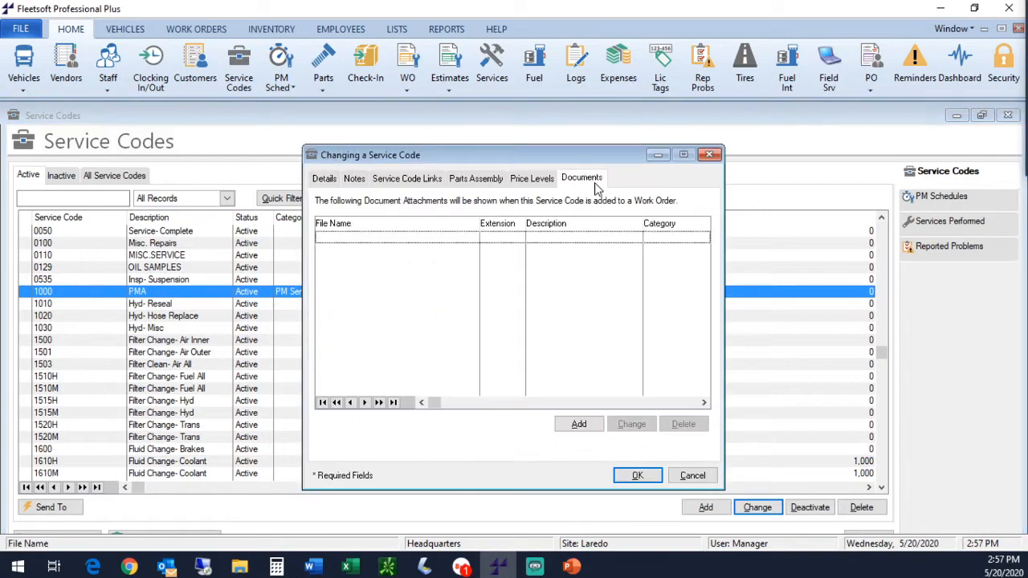
pyautogui.click(582, 426)
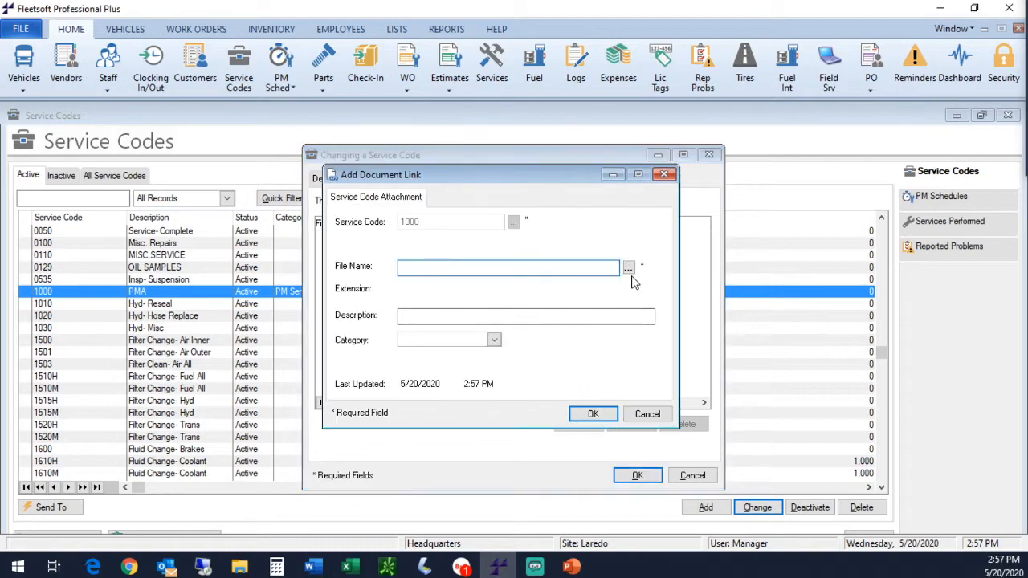
pyautogui.click(647, 414)
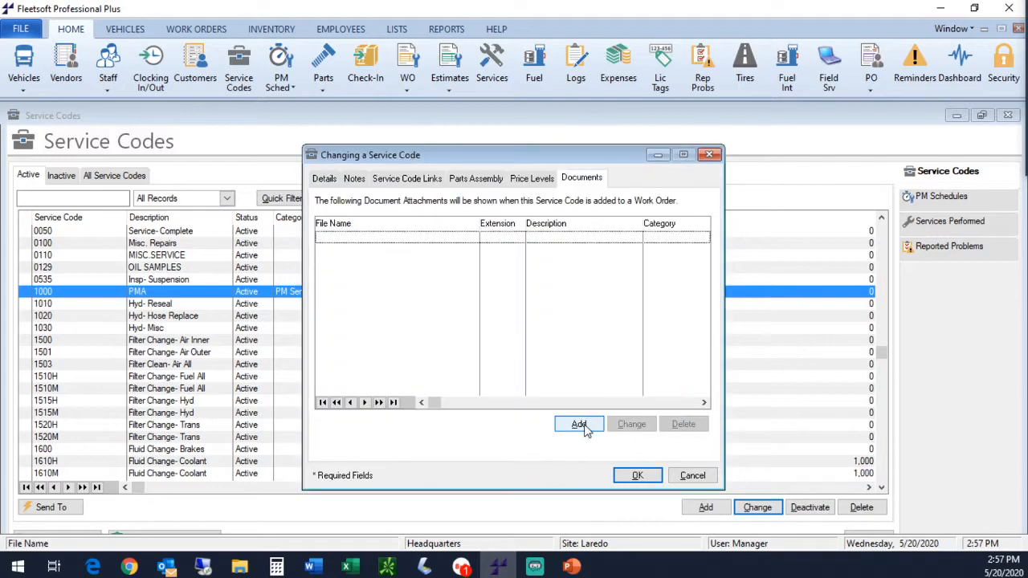
pyautogui.click(325, 180)
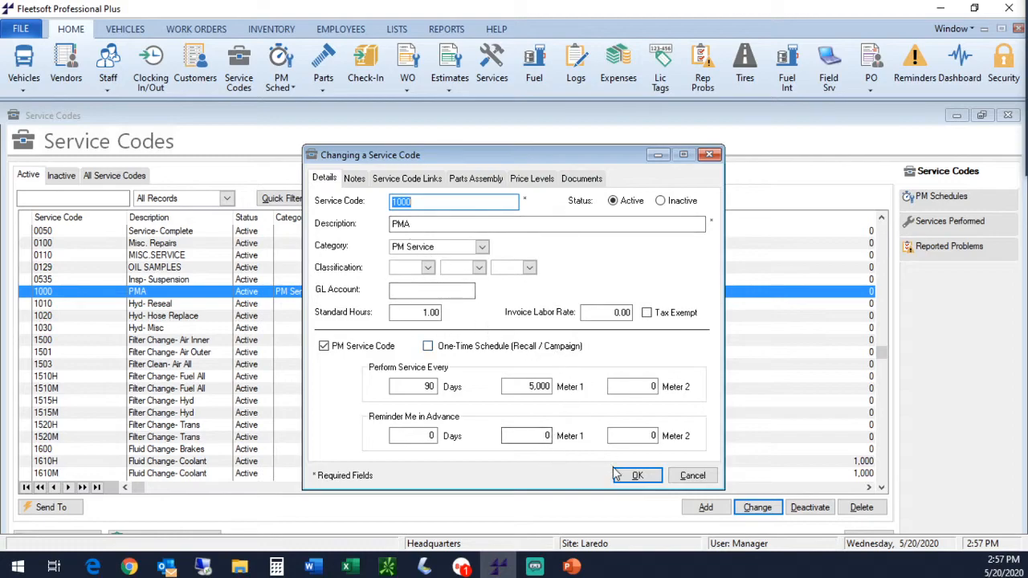
pyautogui.click(637, 475)
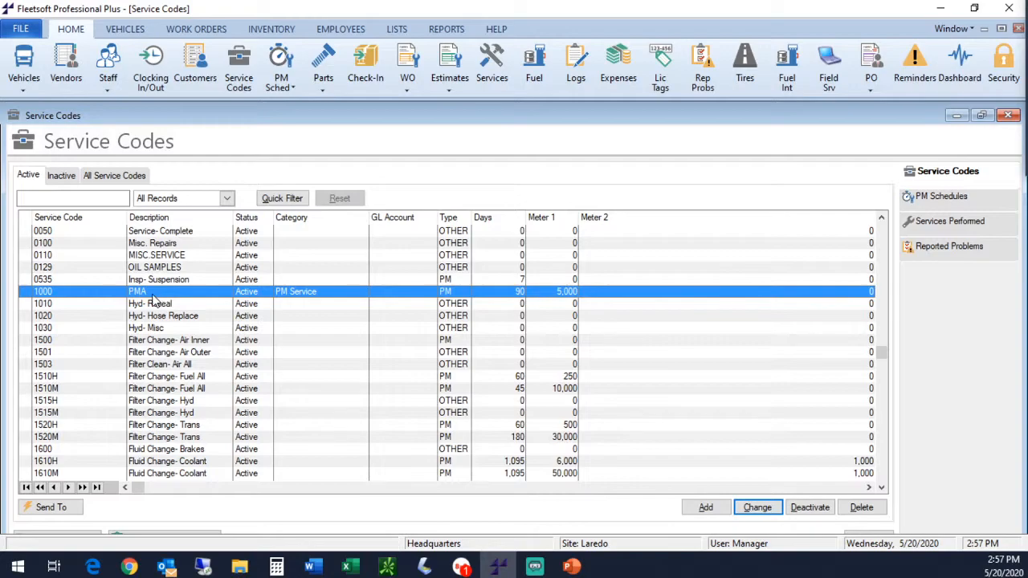
# Step: Start a new service code with PMB as both the service code and the description
pyautogui.click(708, 509)
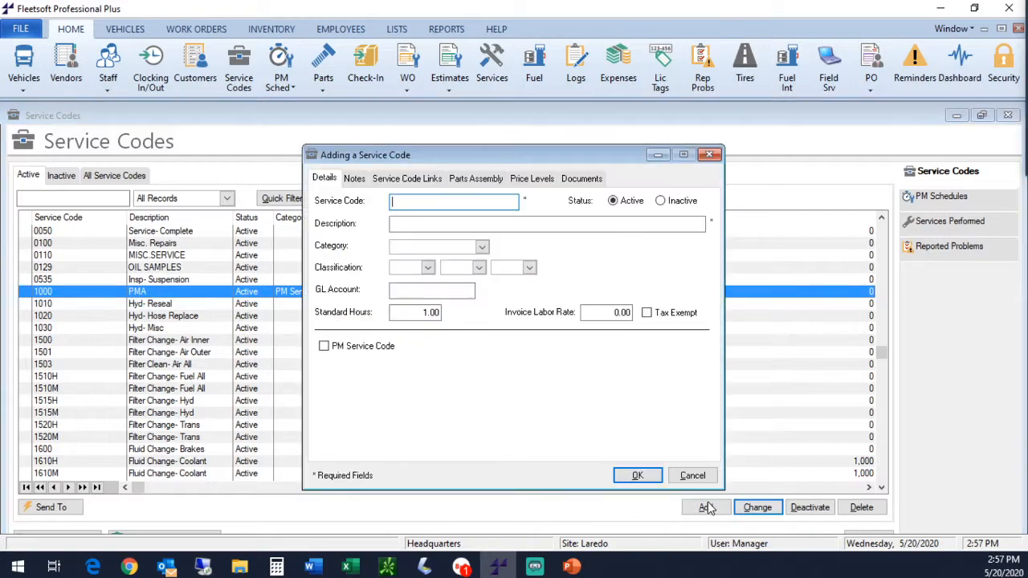
pyautogui.write('PMB')
pyautogui.press('Tab')
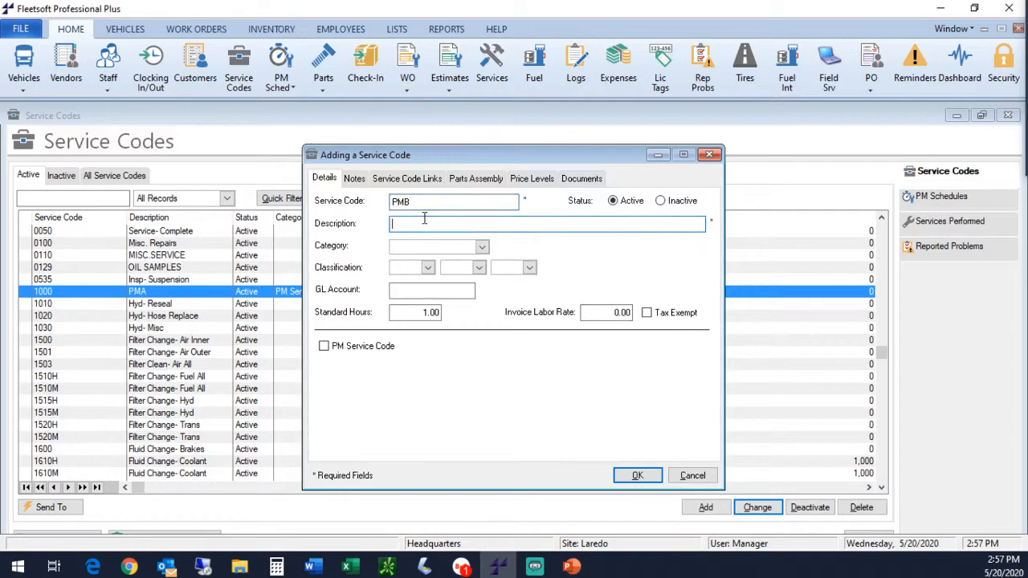
pyautogui.write('PMB')
pyautogui.press('Tab')
pyautogui.press('Tab')
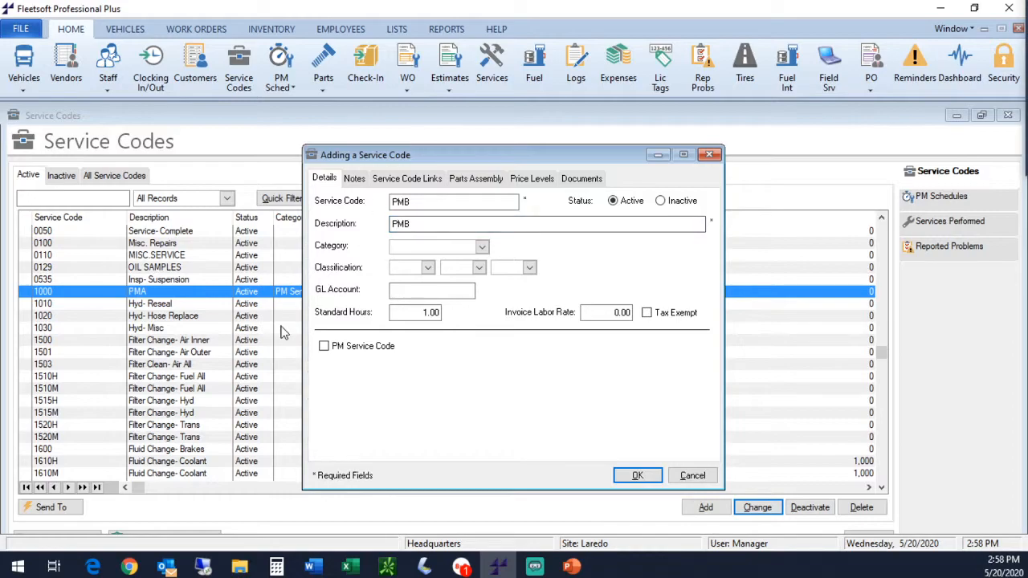
# Step: Mark the new code as a PM service code performed every 180 days and 1000 on Meter 1
pyautogui.click(336, 348)
pyautogui.click(429, 387)
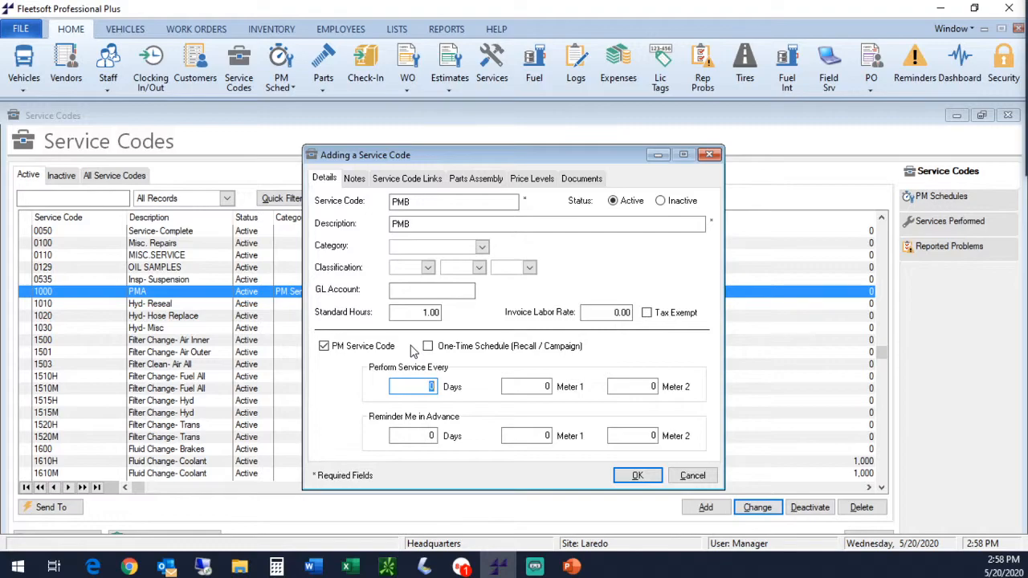
pyautogui.write('180')
pyautogui.press('Tab')
pyautogui.write('1000')
pyautogui.press('Tab')
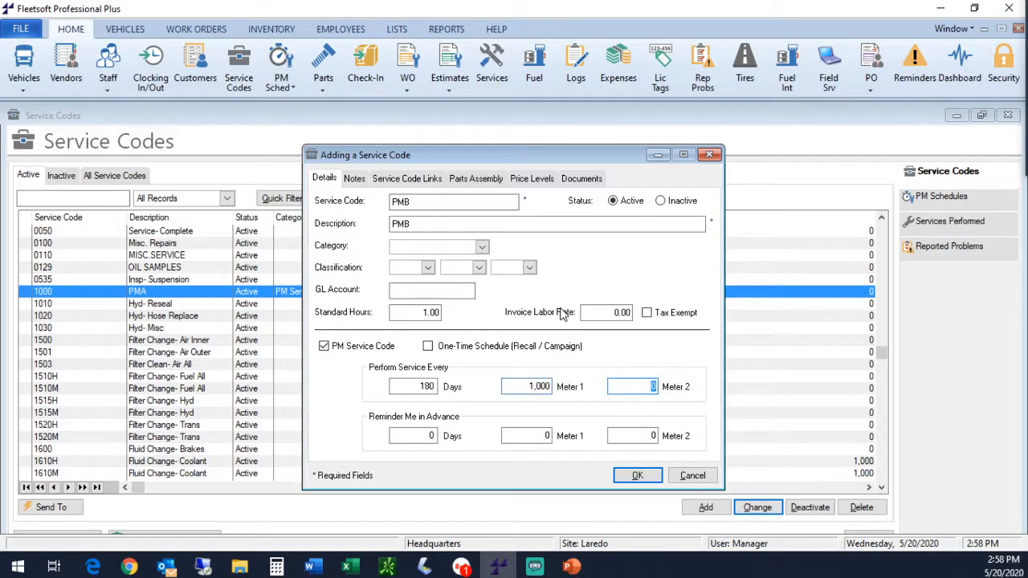
# Step: Set the standard hours of the new PMB code to 2.00 and save it
pyautogui.click(417, 314)
pyautogui.write('2.00')
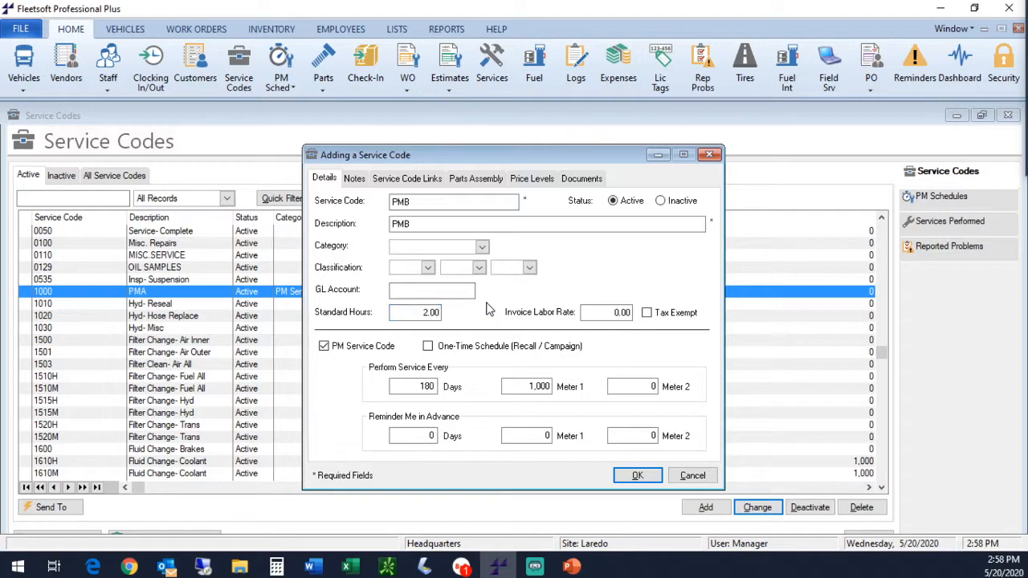
pyautogui.press('Tab')
pyautogui.click(646, 479)
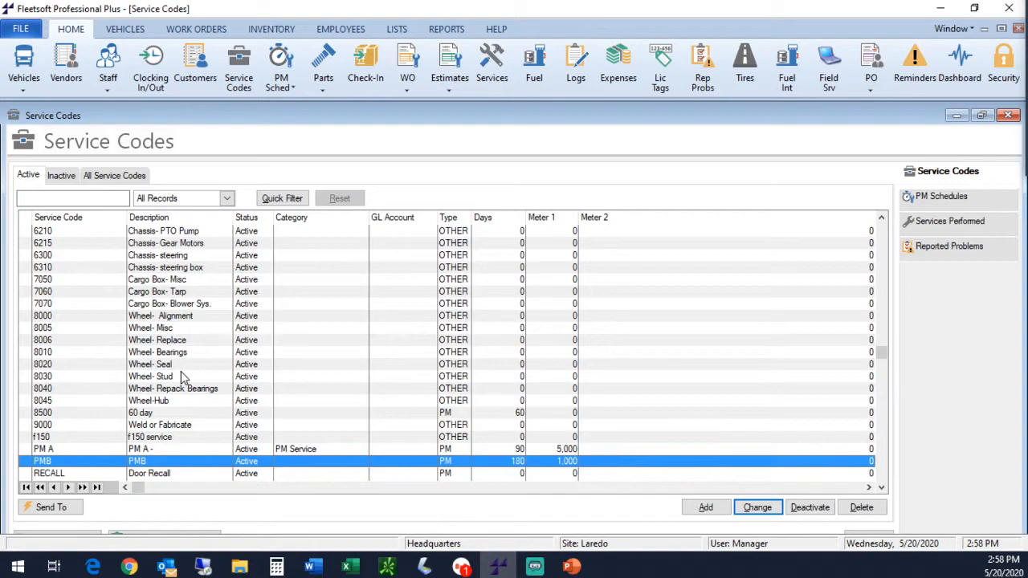
# Step: Reopen the PMB service code, renumber it to 1100, and save it with all service history updated
pyautogui.doubleClick(148, 466)
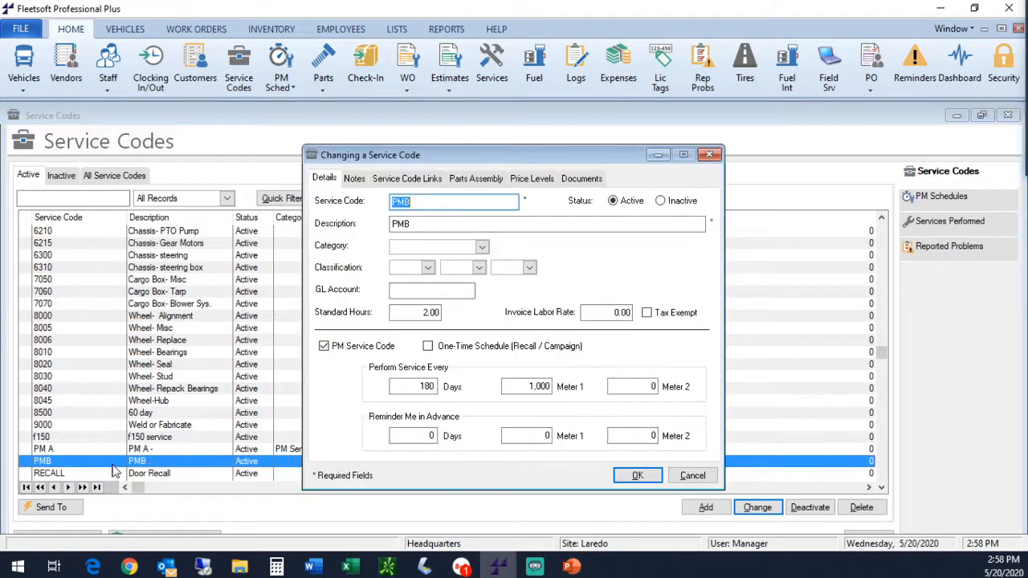
pyautogui.click(414, 203)
pyautogui.doubleClick(414, 204)
pyautogui.write('1100')
pyautogui.click(644, 477)
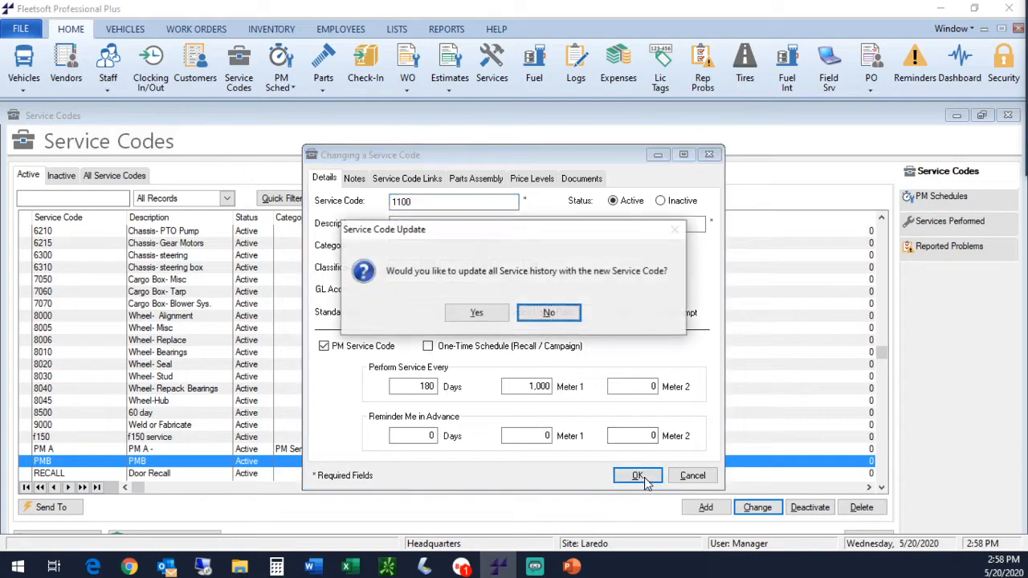
pyautogui.click(476, 313)
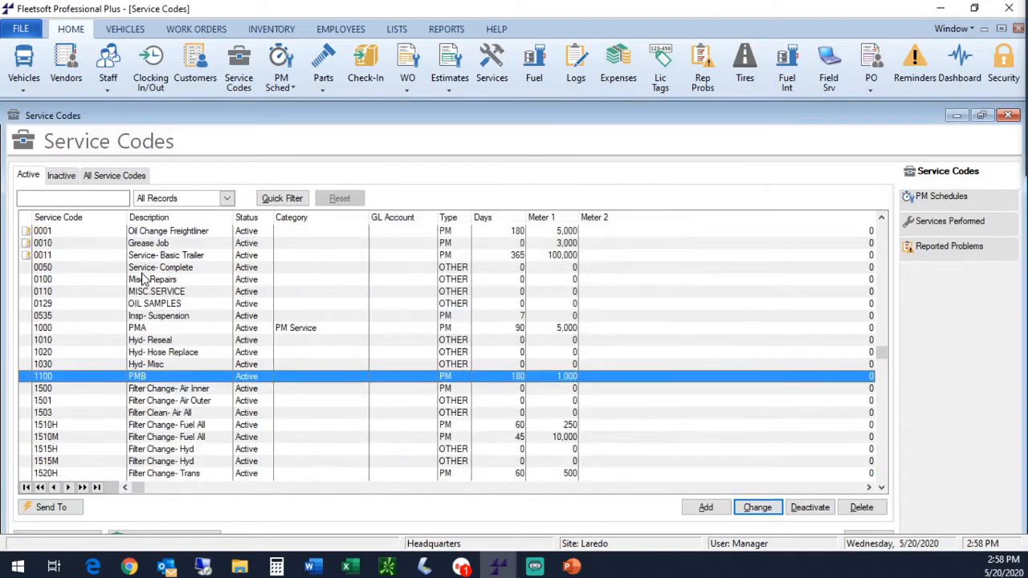
# Step: Look through the active service codes from 1100 up to 0001 and back down to 1000
pyautogui.press('Up')
pyautogui.press('Up')
pyautogui.press('Up')
pyautogui.press('Up')
pyautogui.press('Up')
pyautogui.press('Up')
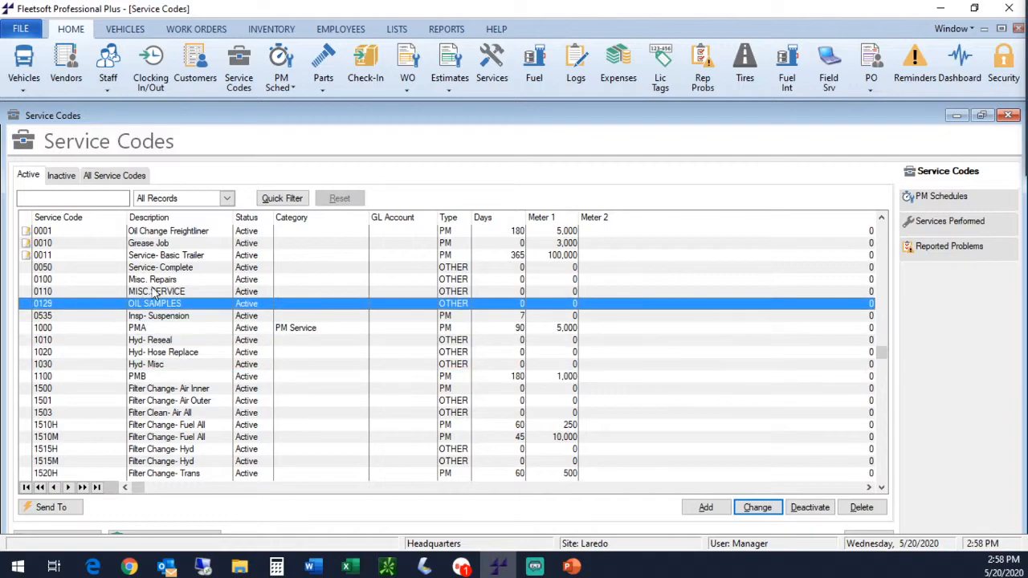
pyautogui.press('Up')
pyautogui.press('Up')
pyautogui.press('Up')
pyautogui.press('Up')
pyautogui.press('Up')
pyautogui.press('Up')
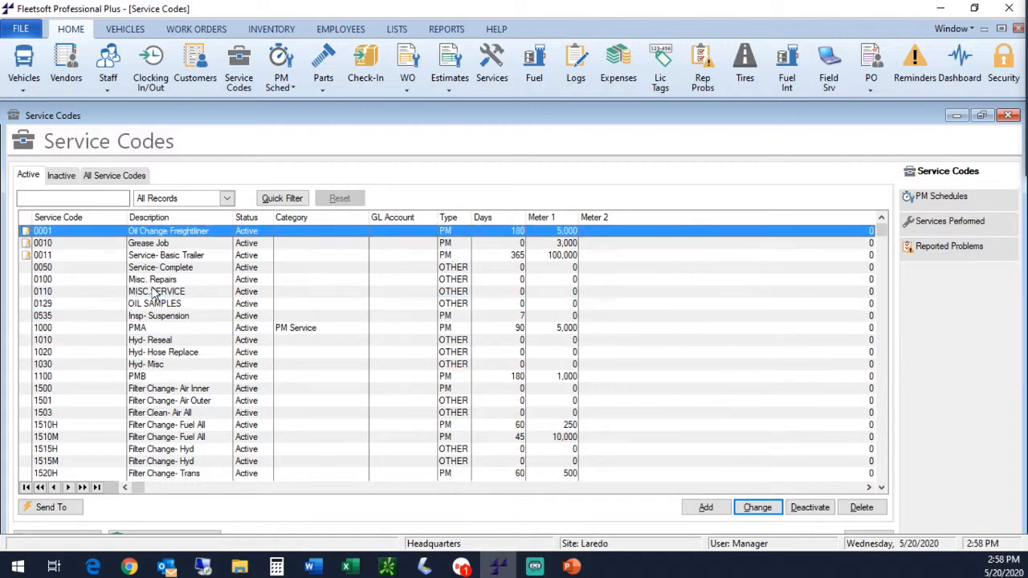
pyautogui.press('Down')
pyautogui.press('Down')
pyautogui.press('Down')
pyautogui.press('Down')
pyautogui.press('Down')
pyautogui.press('Down')
pyautogui.press('Down')
pyautogui.press('Down')
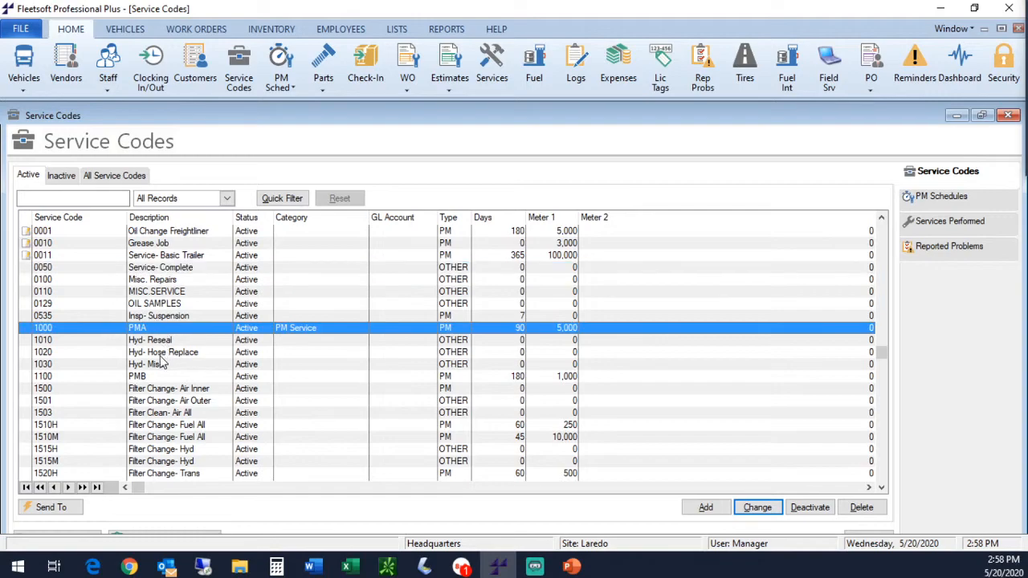
# Step: Open service code 1100 (PMB) and link service code 1000 (PMA) to it without automatically adding it to work orders
pyautogui.click(161, 378)
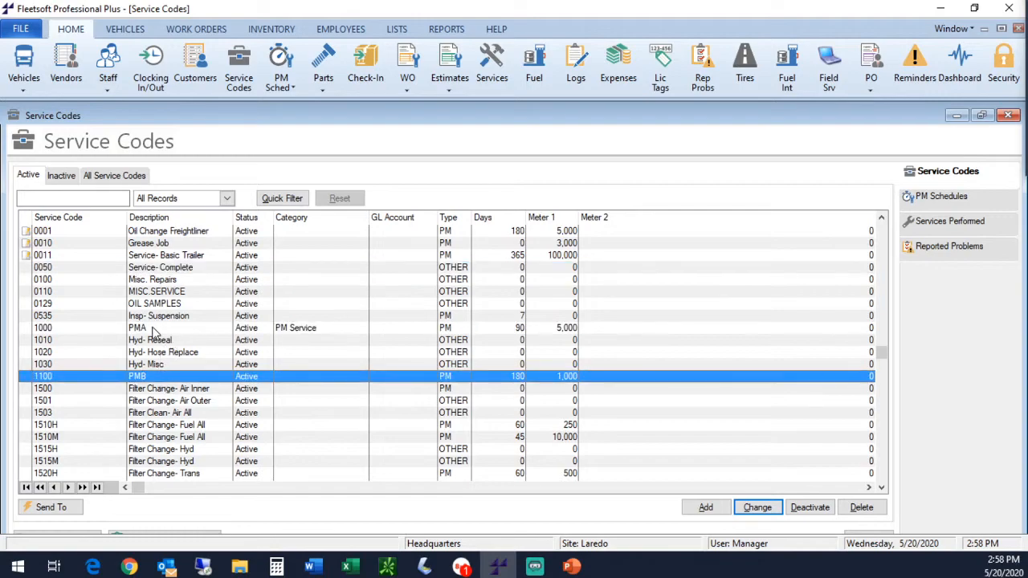
pyautogui.doubleClick(178, 381)
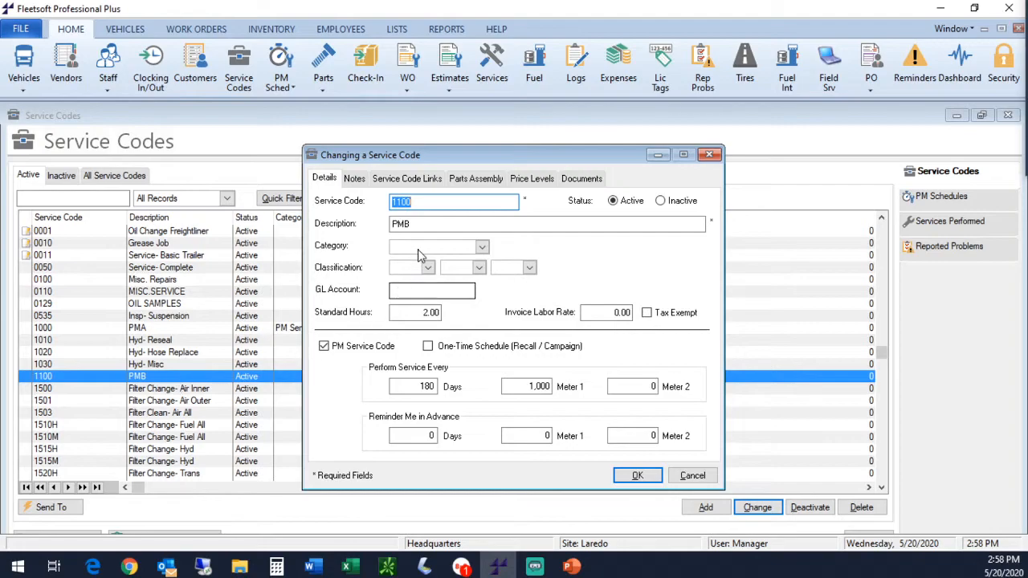
pyautogui.click(423, 182)
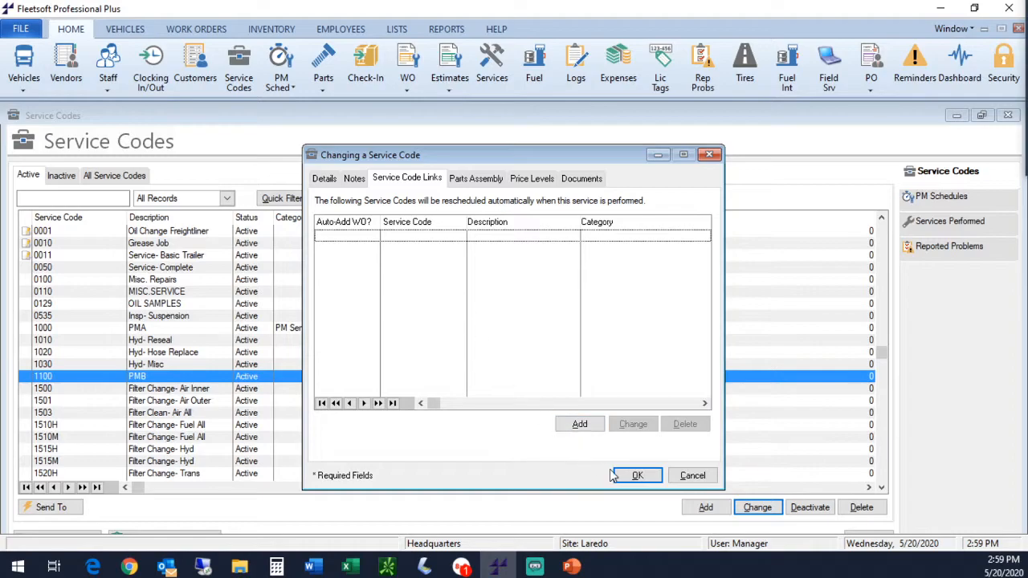
pyautogui.click(579, 426)
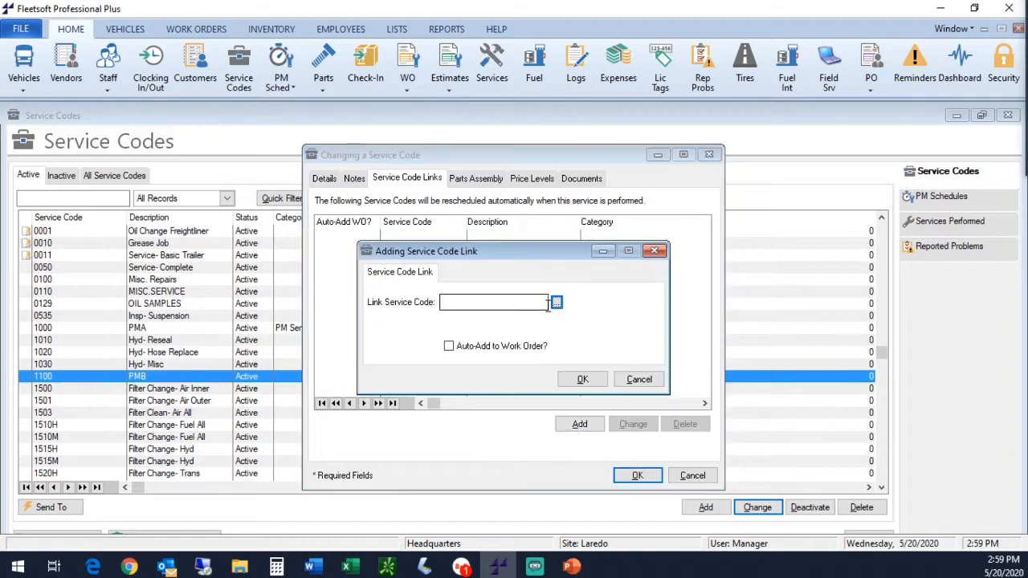
pyautogui.click(557, 304)
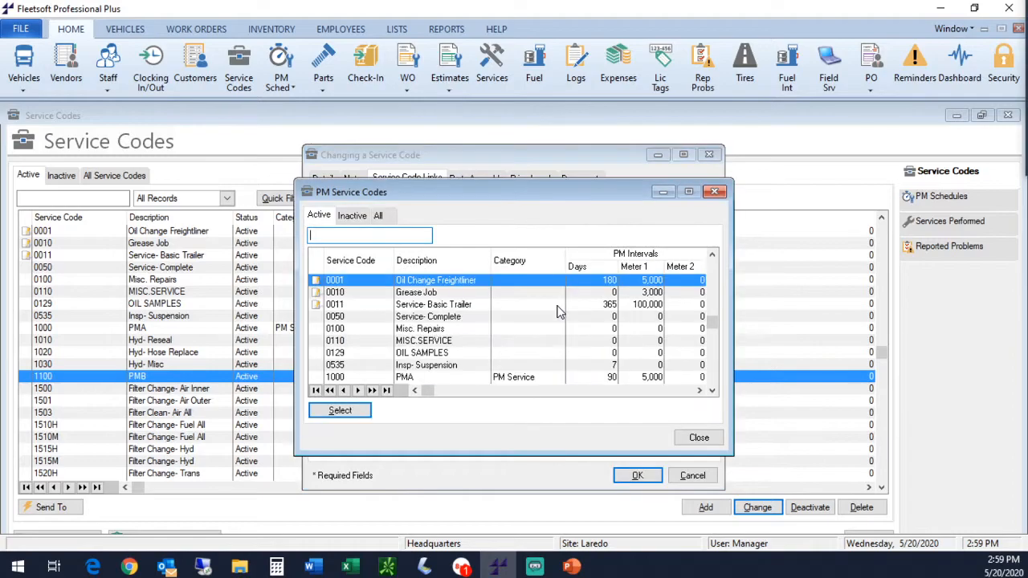
pyautogui.click(433, 315)
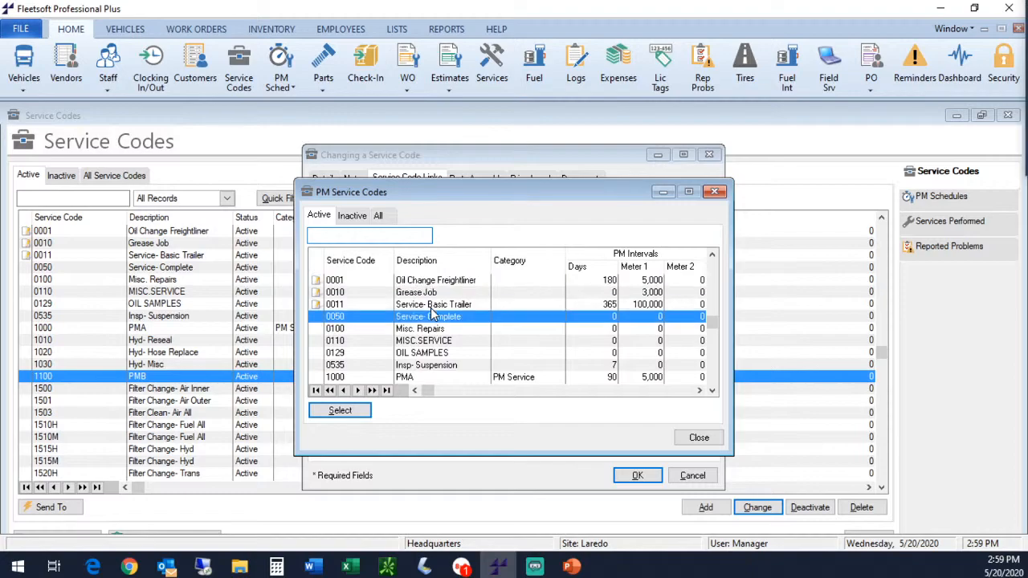
pyautogui.click(421, 377)
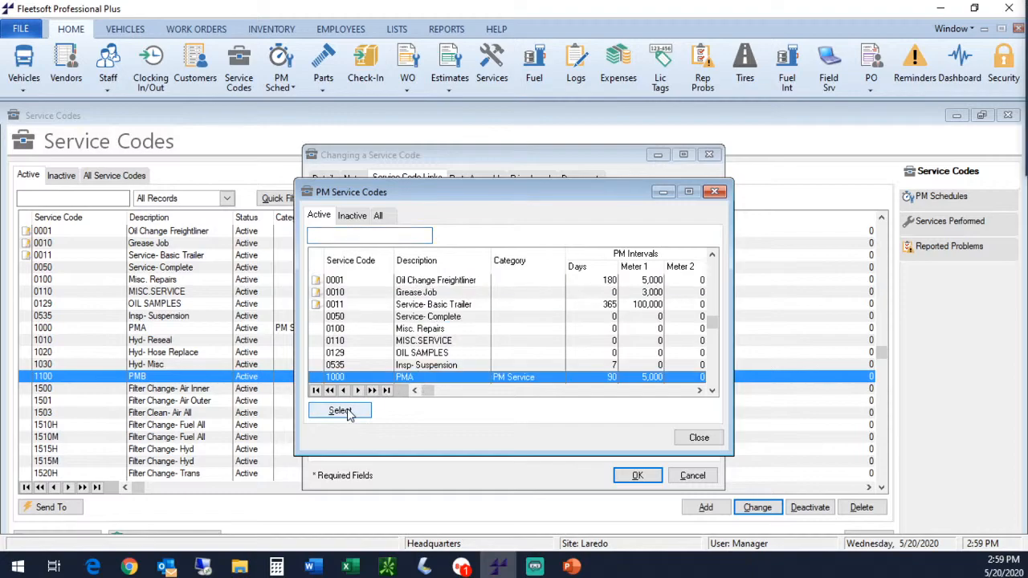
pyautogui.click(340, 411)
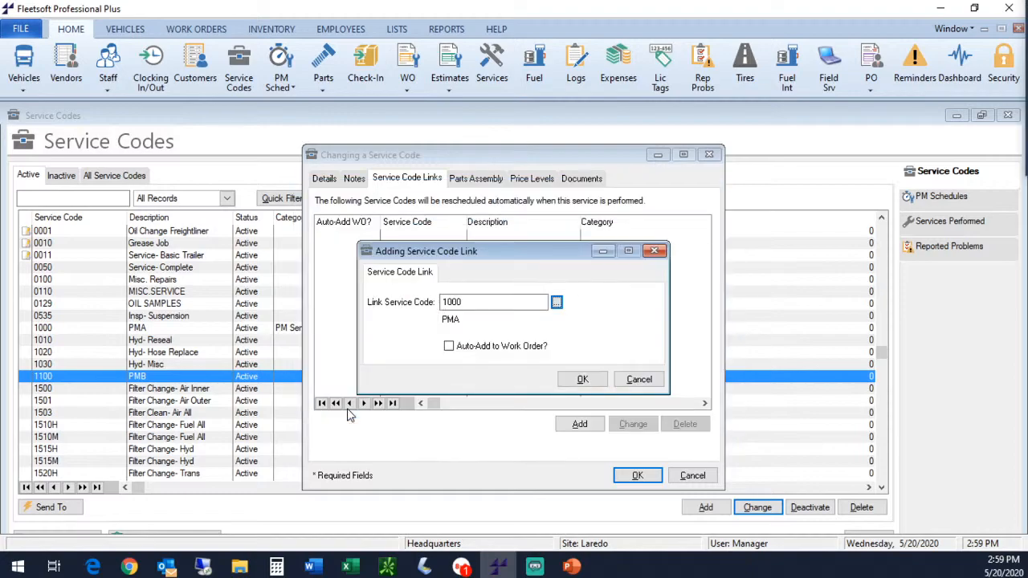
pyautogui.click(523, 353)
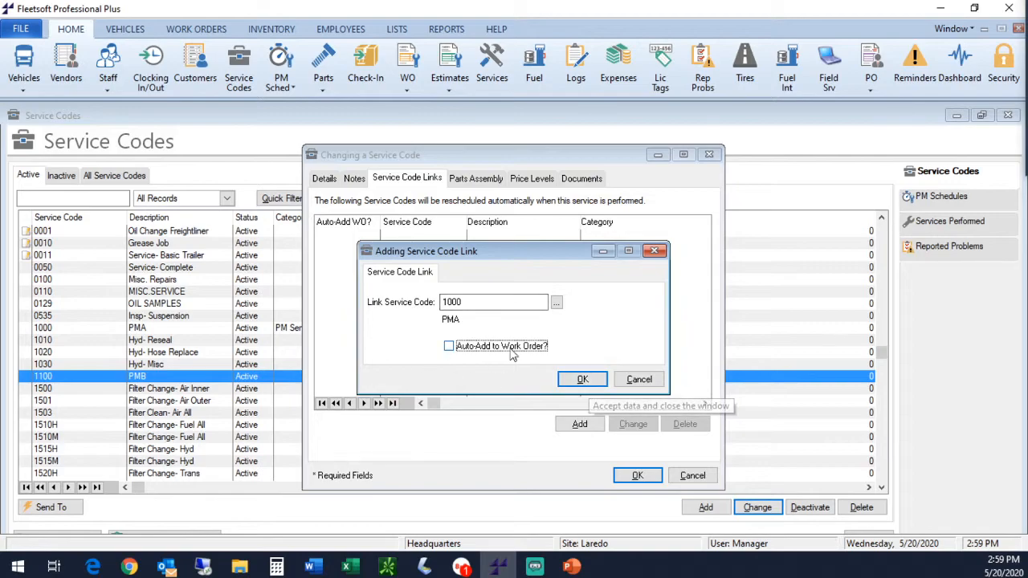
pyautogui.click(584, 381)
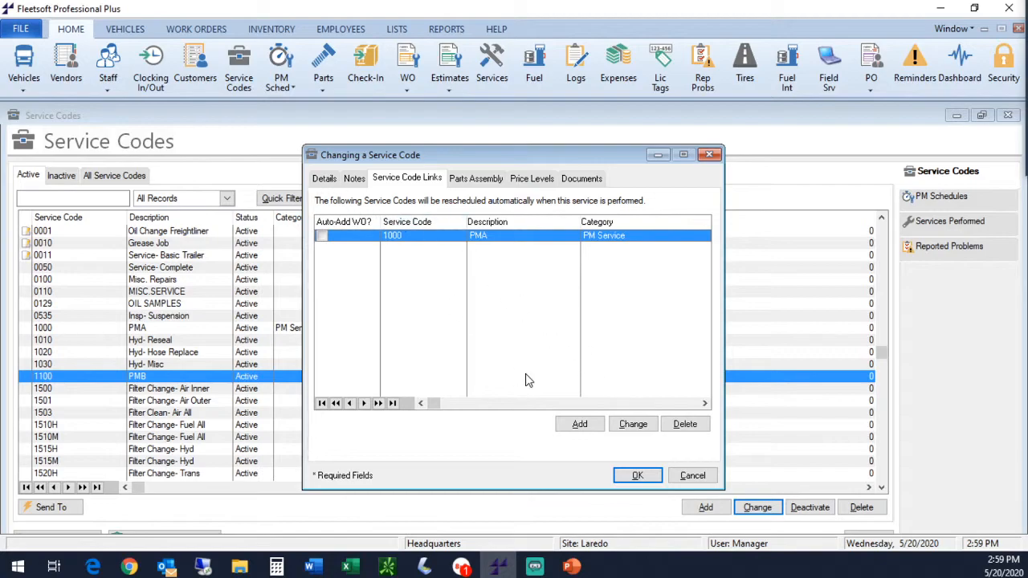
# Step: Review the details and linked codes of service code 1100, and save it
pyautogui.click(329, 179)
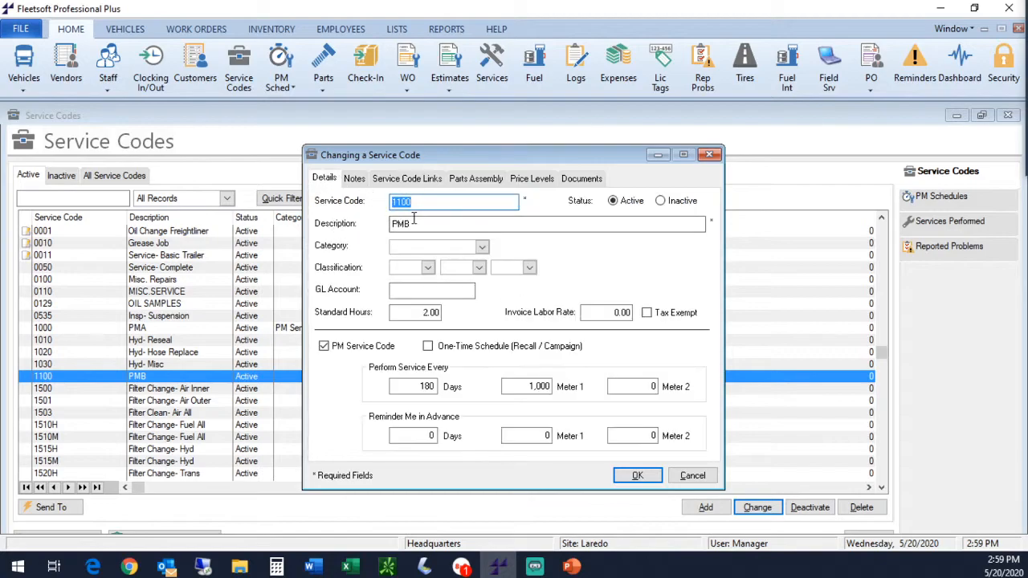
pyautogui.click(415, 179)
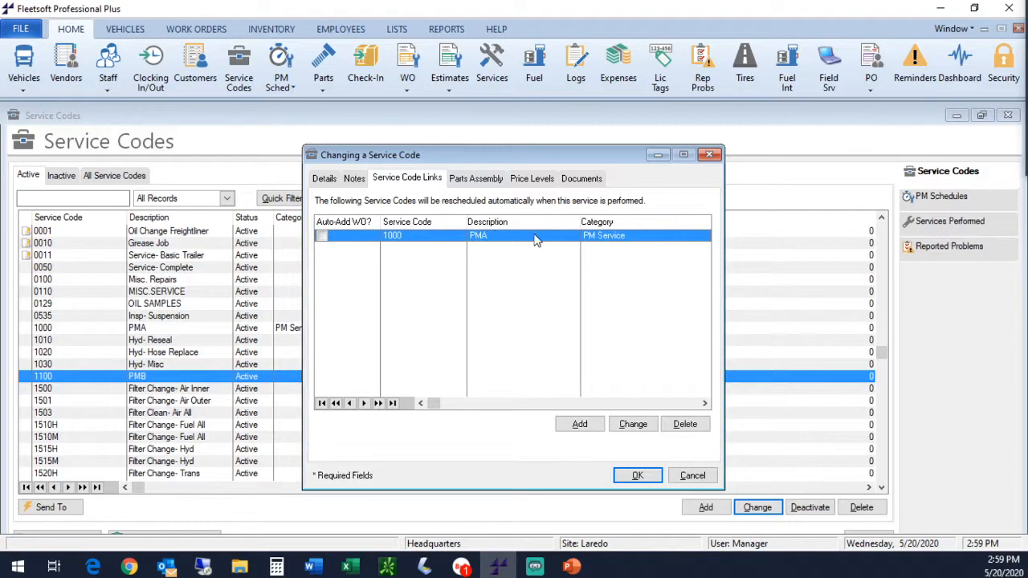
pyautogui.click(637, 477)
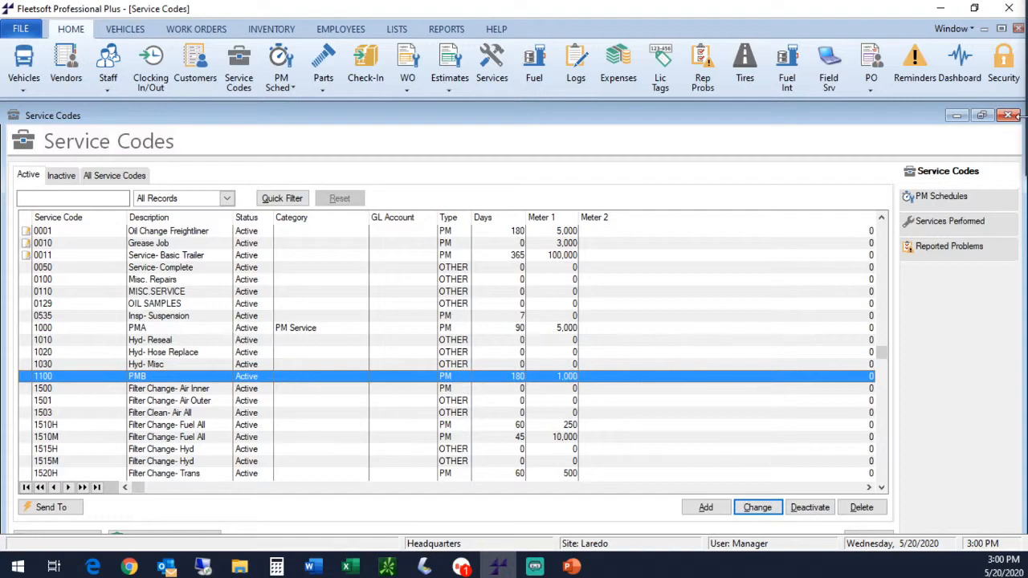
# Step: Maximize the service codes window, open the PM group setup, and start a new group named Pick Ups
pyautogui.click(982, 116)
pyautogui.click(792, 118)
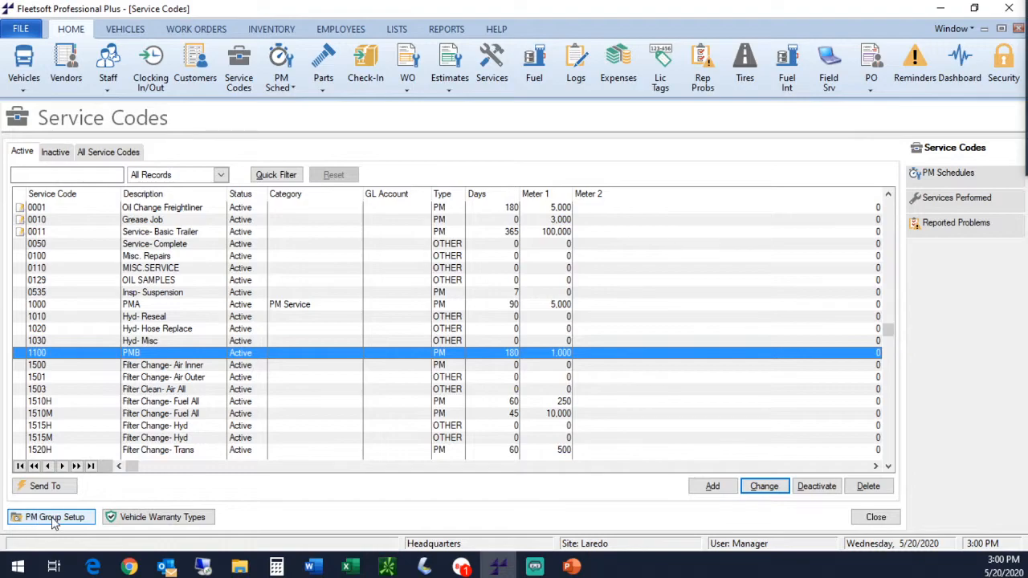
pyautogui.click(54, 518)
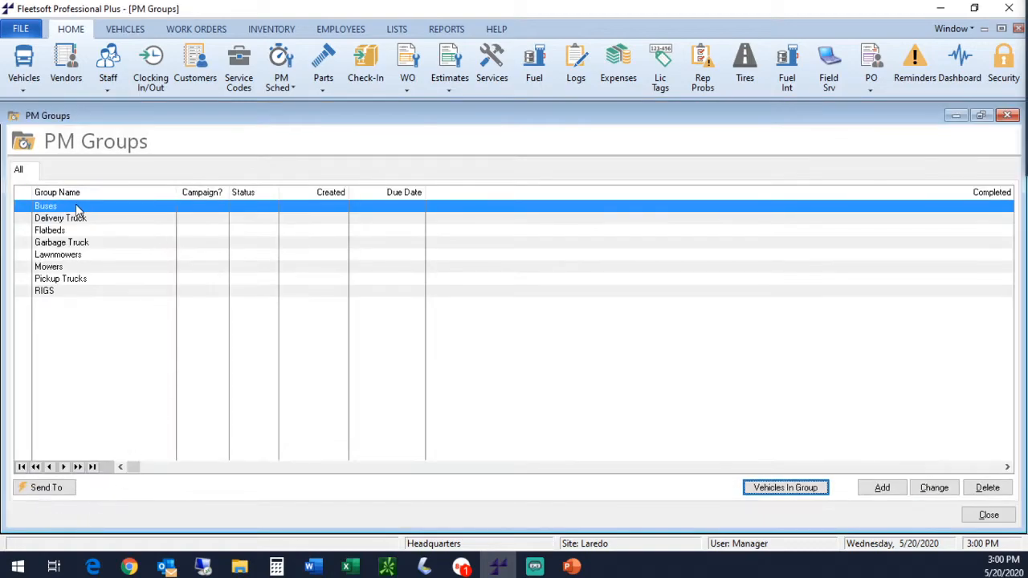
pyautogui.click(61, 242)
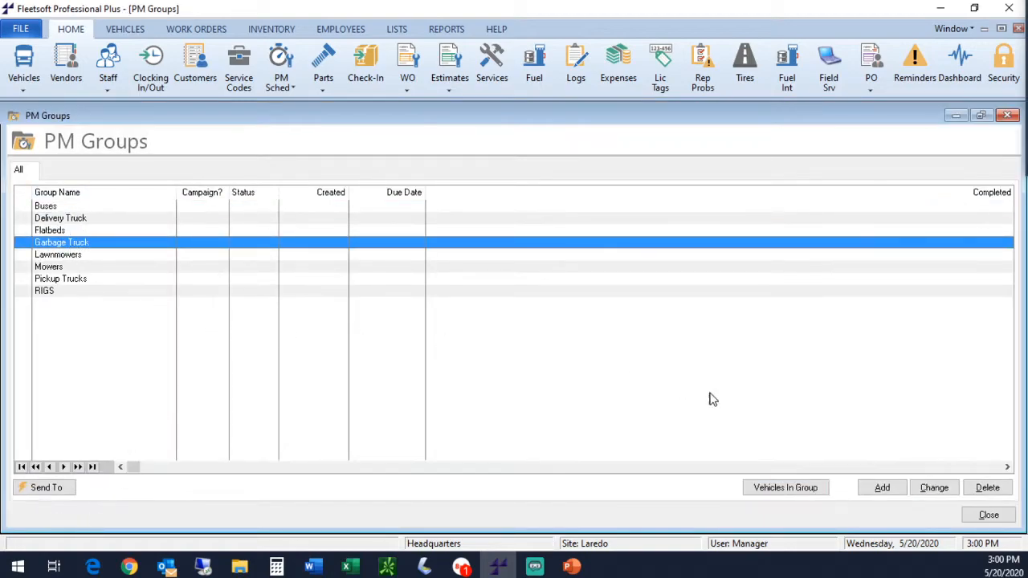
pyautogui.click(881, 490)
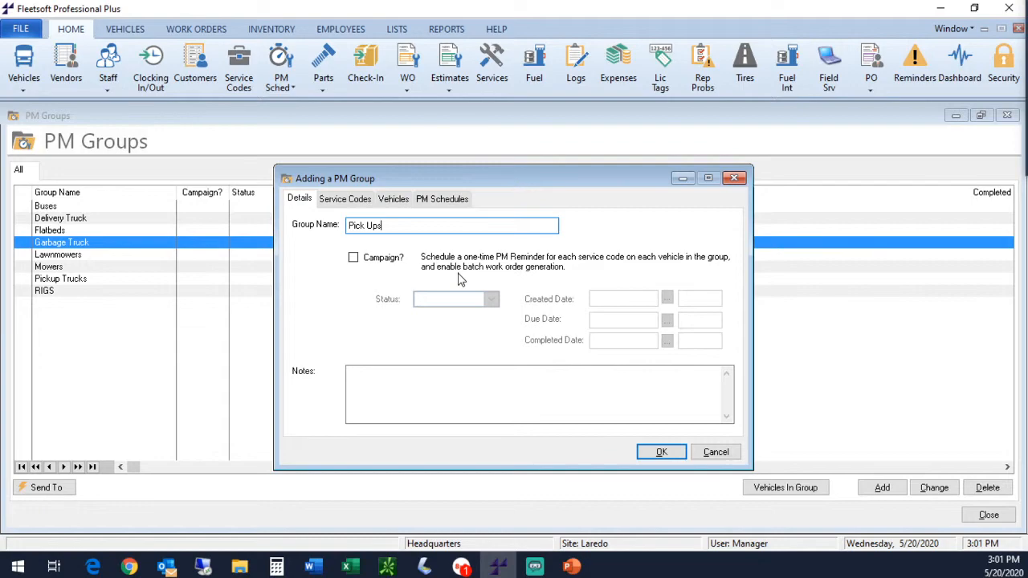
pyautogui.click(356, 258)
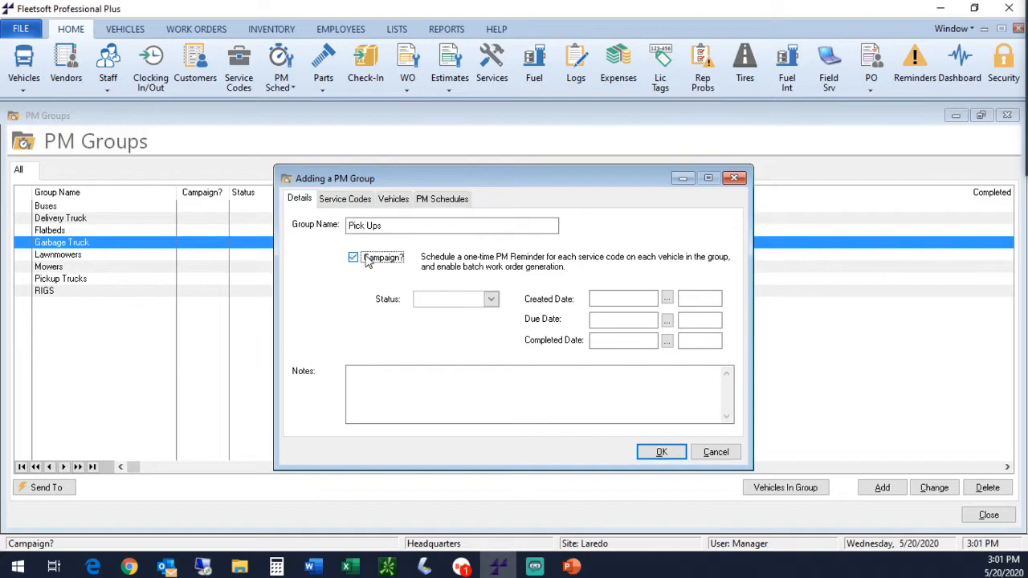
pyautogui.click(489, 303)
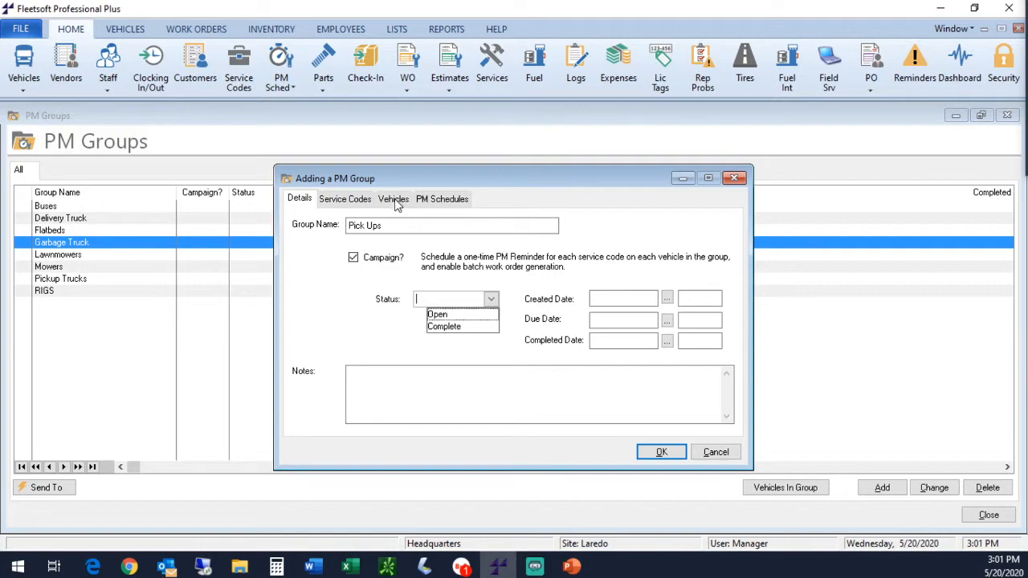
pyautogui.click(354, 261)
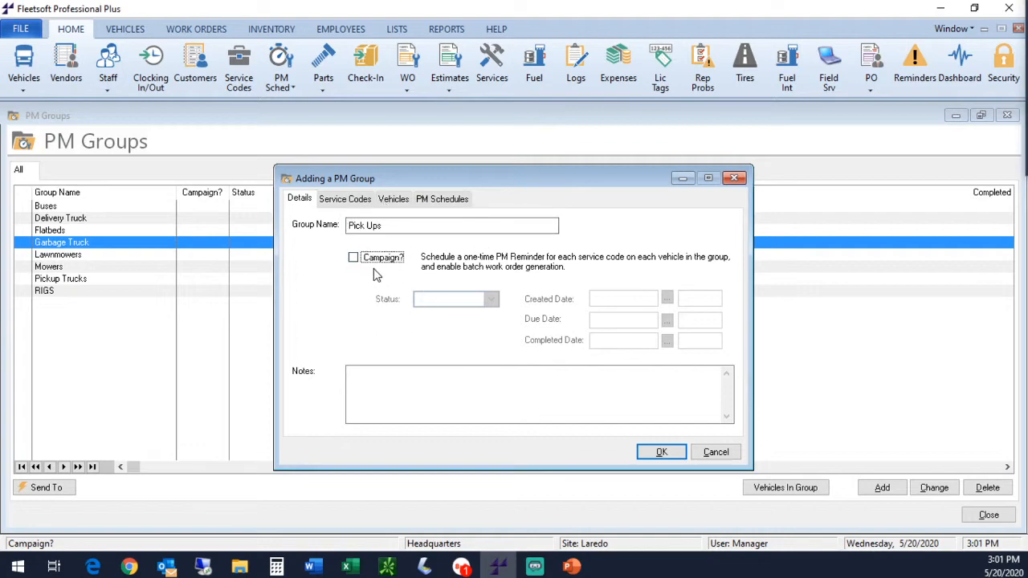
# Step: Add service codes 1000 (PMA) and 1100 (PMB) to the Pick Ups group
pyautogui.click(352, 203)
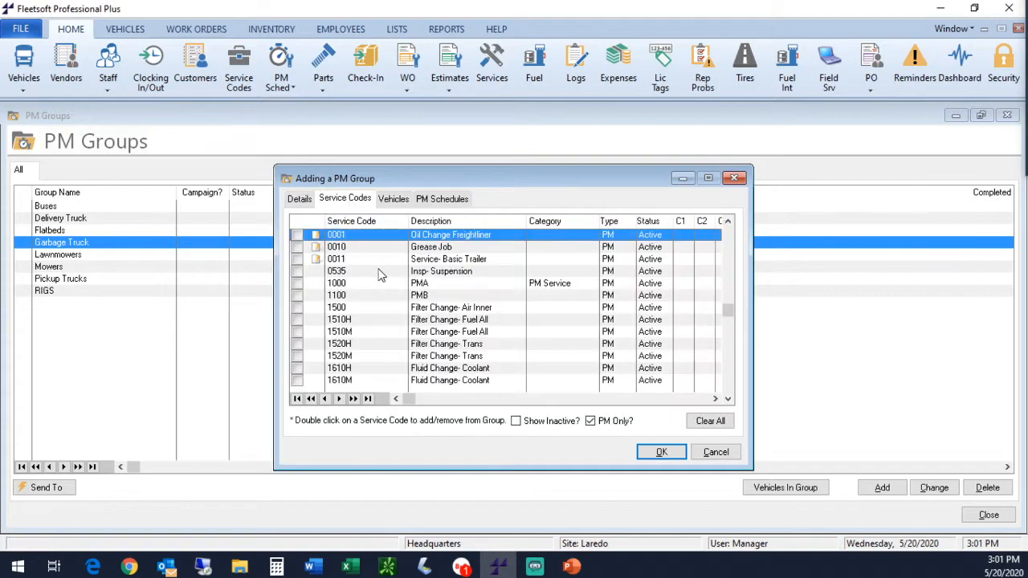
pyautogui.click(298, 285)
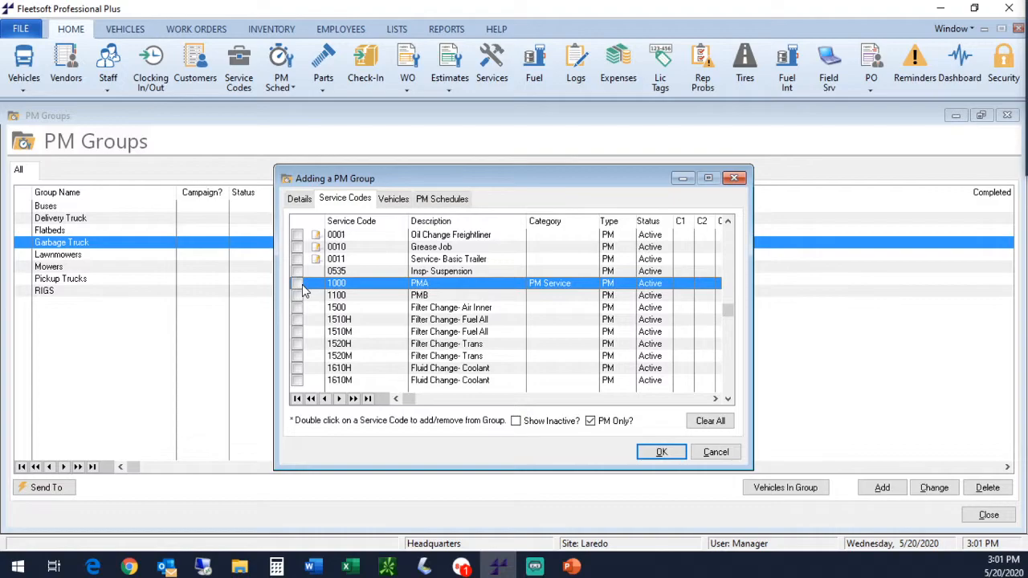
pyautogui.click(298, 285)
pyautogui.click(299, 297)
pyautogui.click(298, 297)
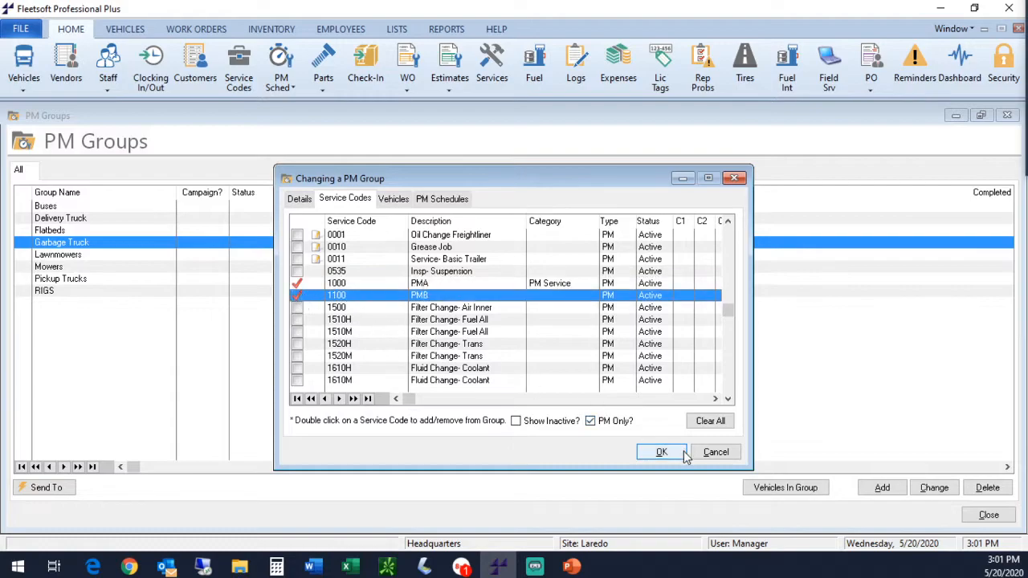
# Step: Assign vehicles 002, 003, 004 and 005 to the Pick Ups group
pyautogui.click(395, 200)
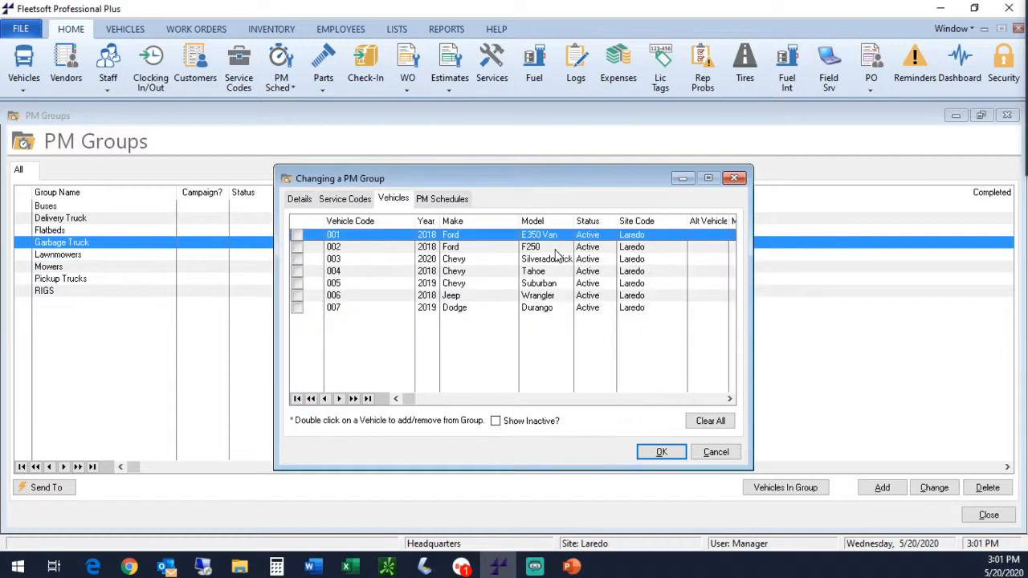
pyautogui.doubleClick(299, 262)
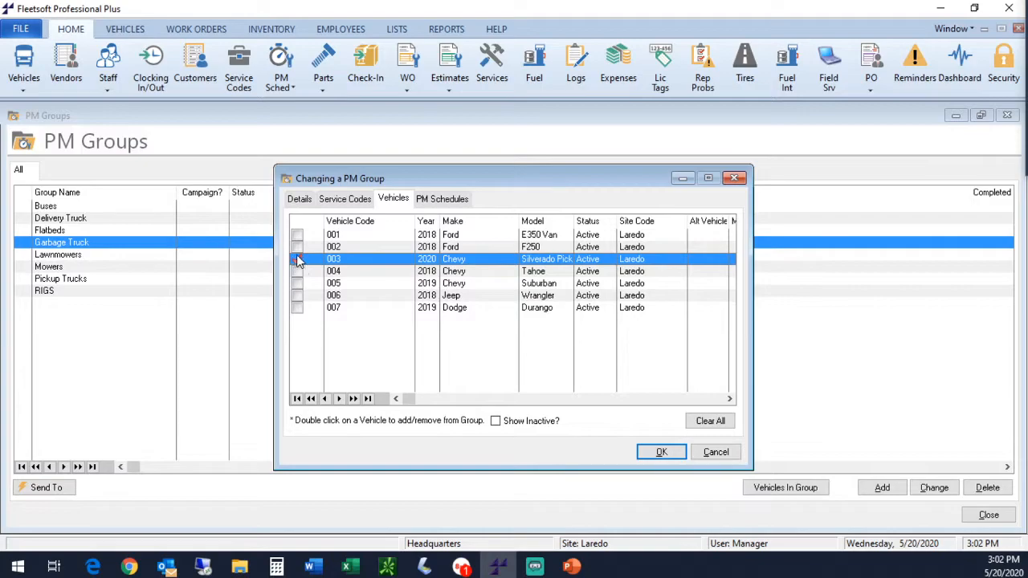
pyautogui.click(300, 247)
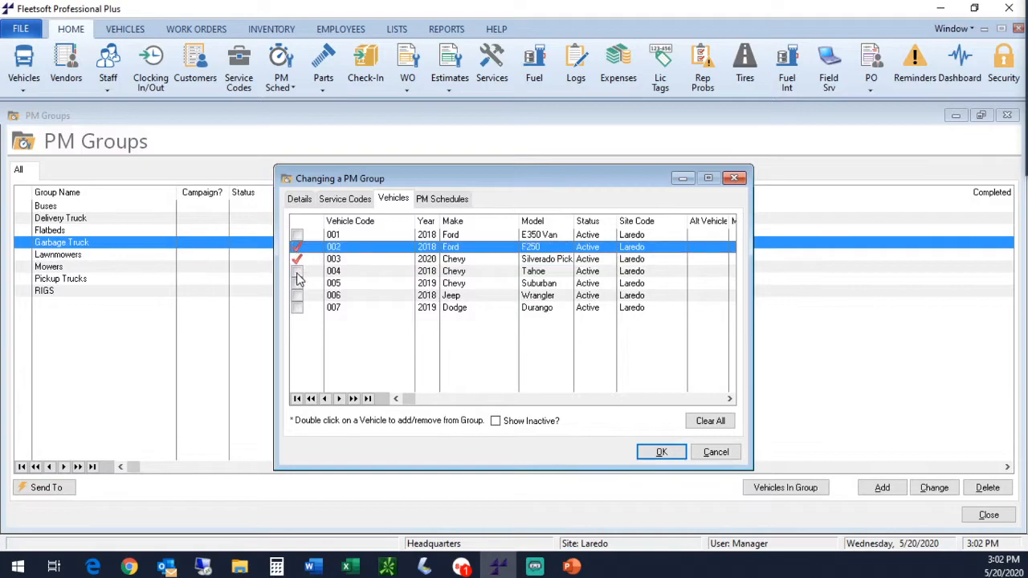
pyautogui.doubleClick(299, 271)
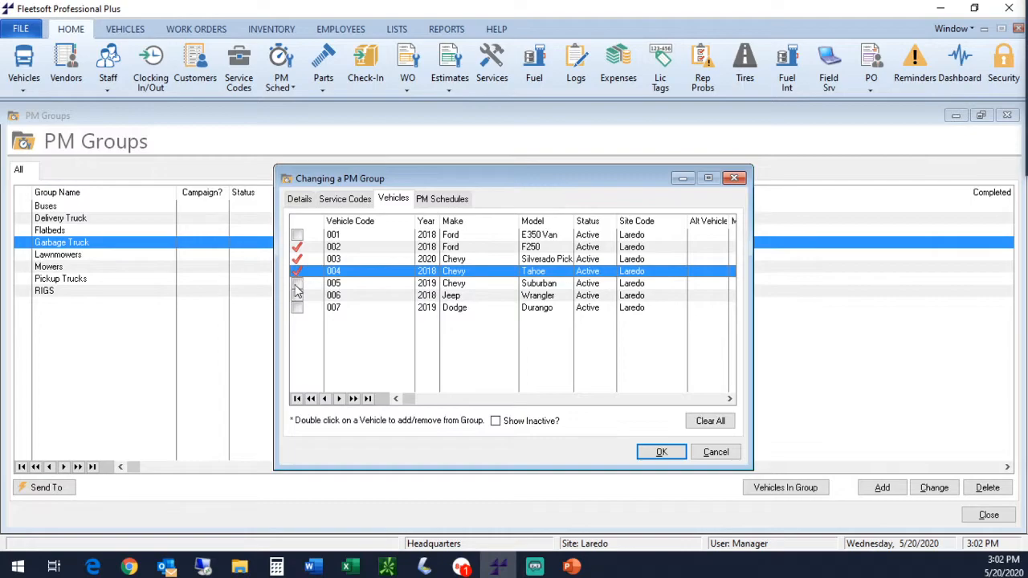
pyautogui.doubleClick(298, 285)
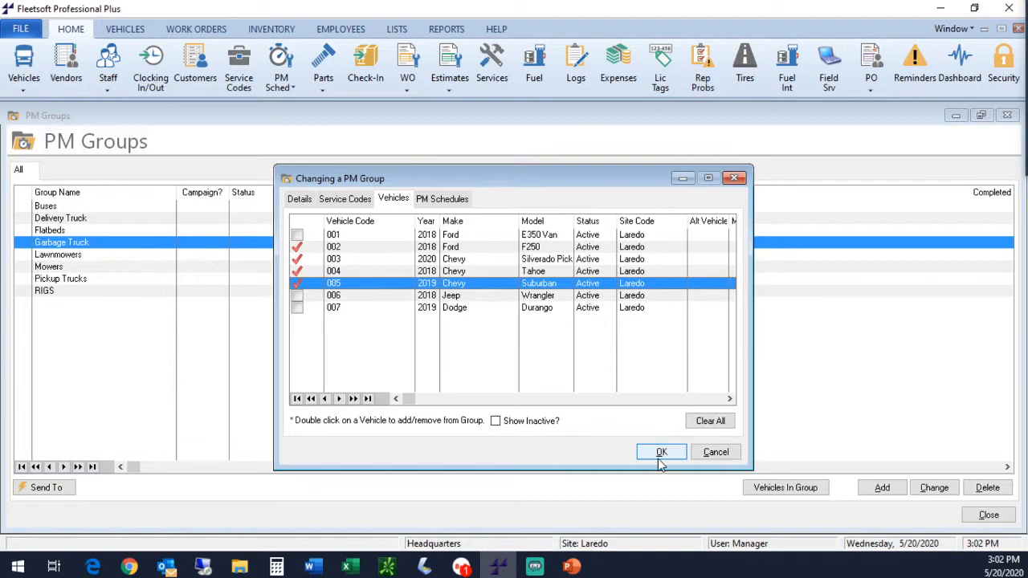
# Step: Review the group's service codes and vehicles, save the group, and close the PM groups and service codes lists
pyautogui.click(355, 202)
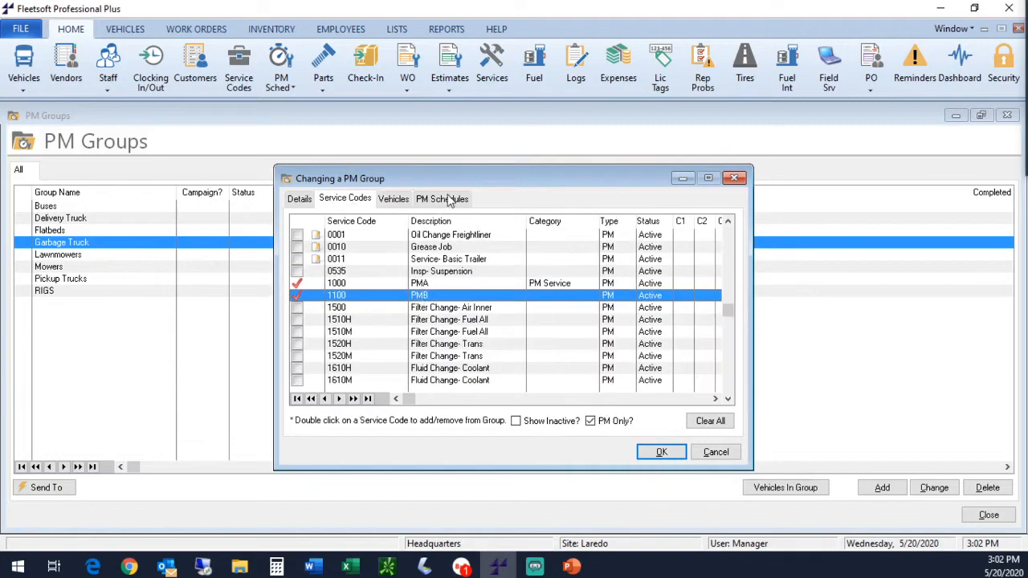
pyautogui.click(403, 200)
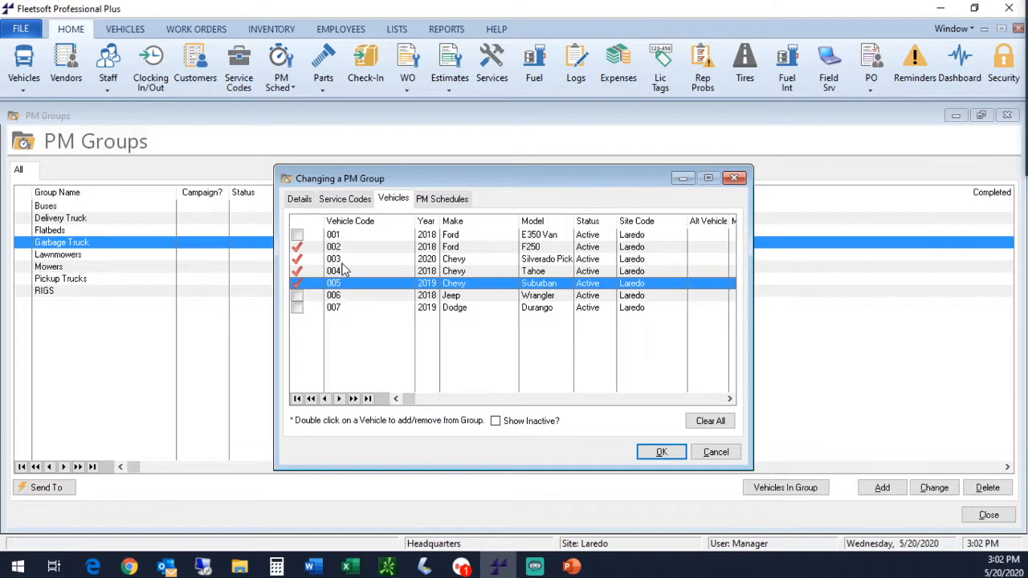
pyautogui.click(661, 452)
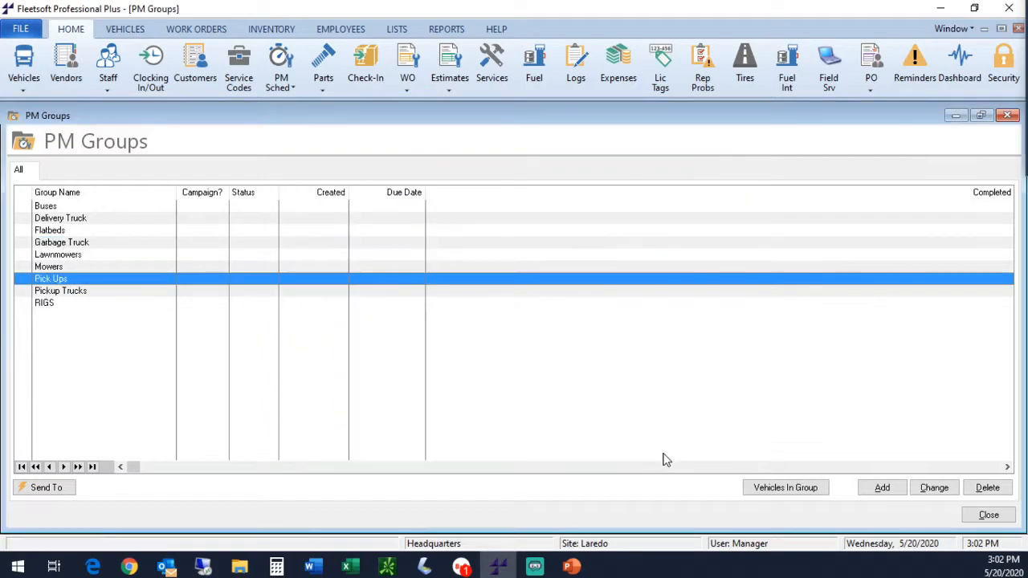
pyautogui.click(992, 516)
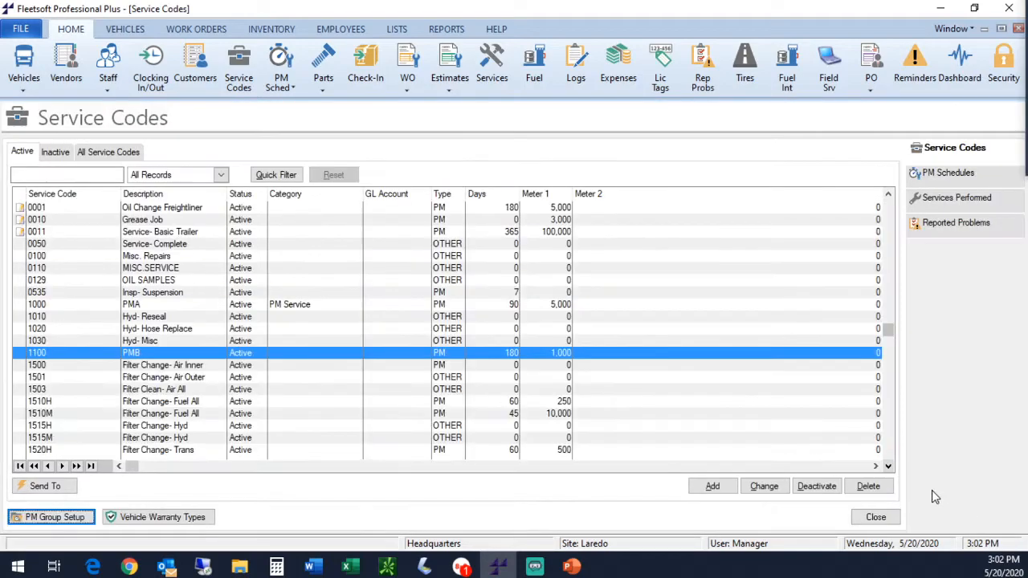
pyautogui.click(875, 518)
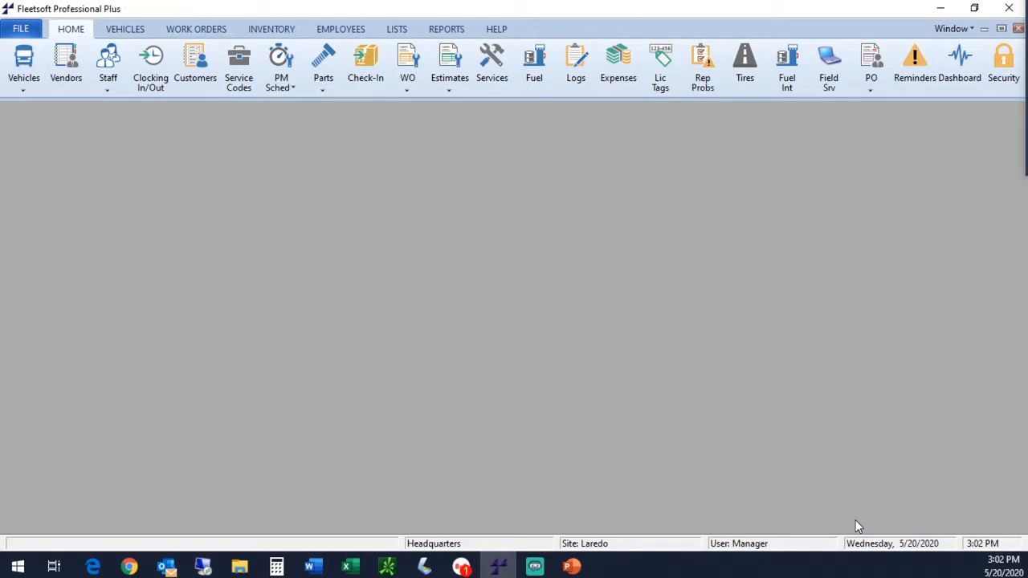
# Step: Open the PM schedules of vehicle 003 and set the last performed date of service 1100 (PMB) to 4/20/2020
pyautogui.click(23, 59)
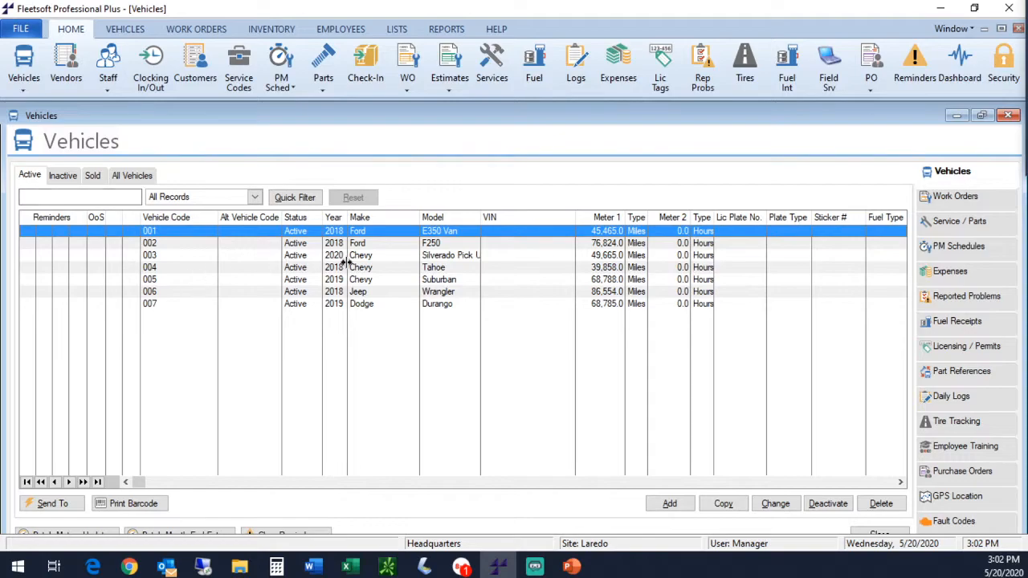
pyautogui.click(376, 257)
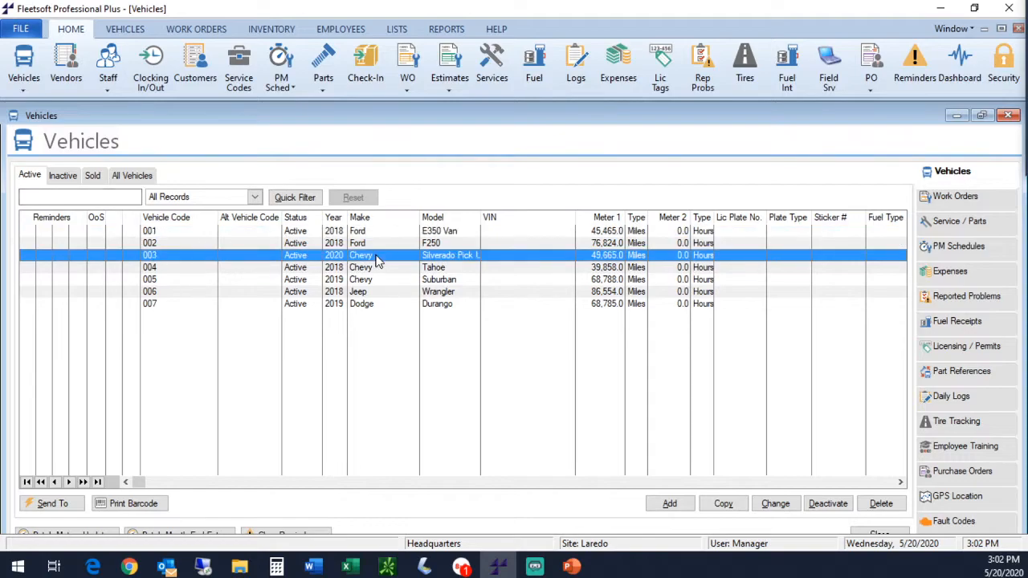
pyautogui.click(961, 248)
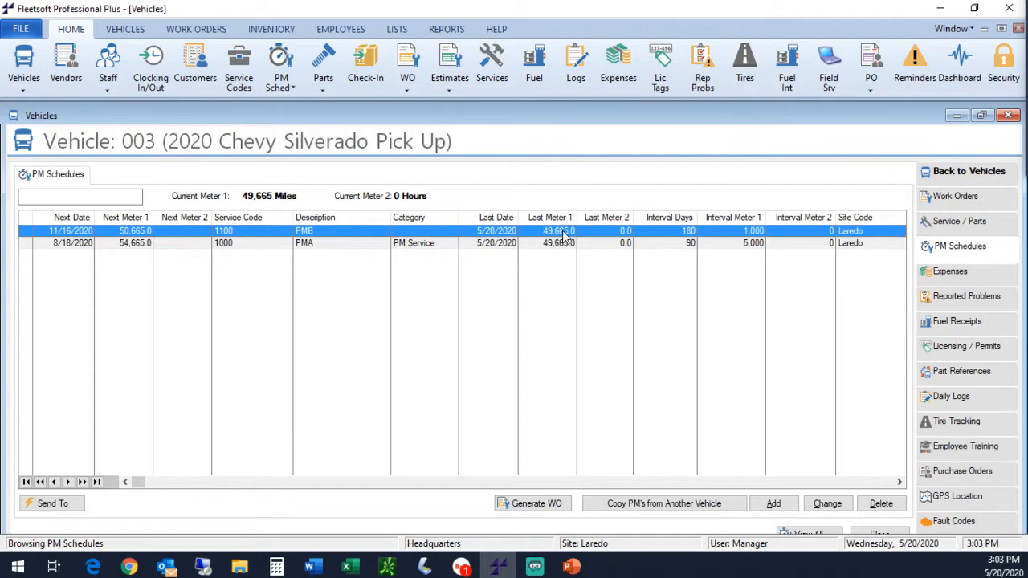
pyautogui.doubleClick(498, 233)
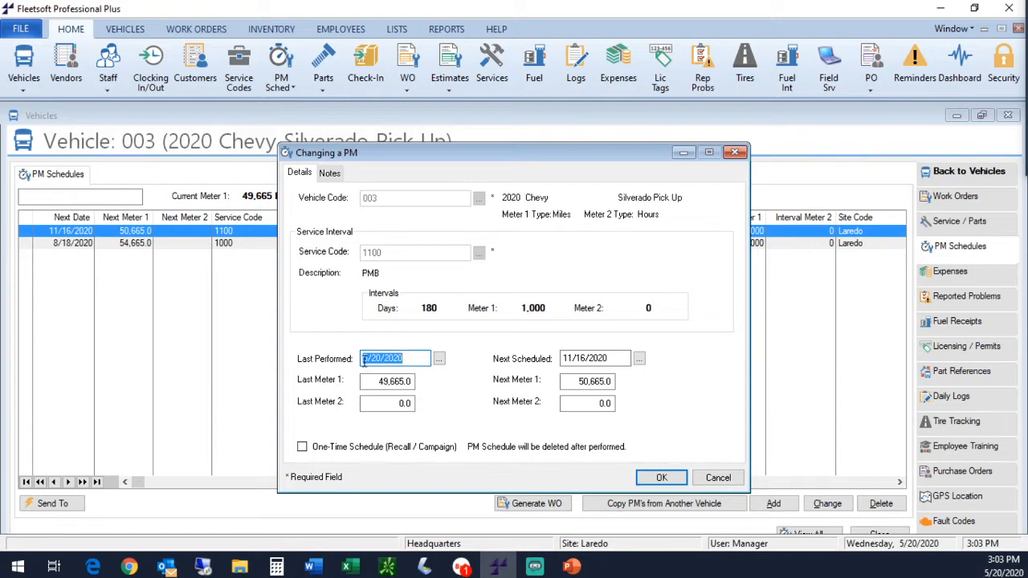
pyautogui.click(438, 360)
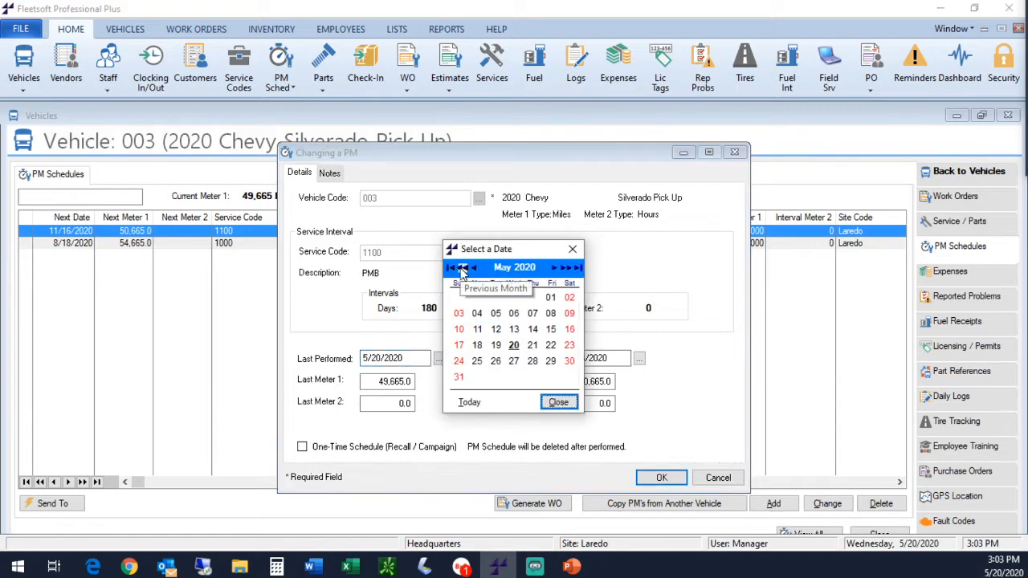
pyautogui.click(463, 268)
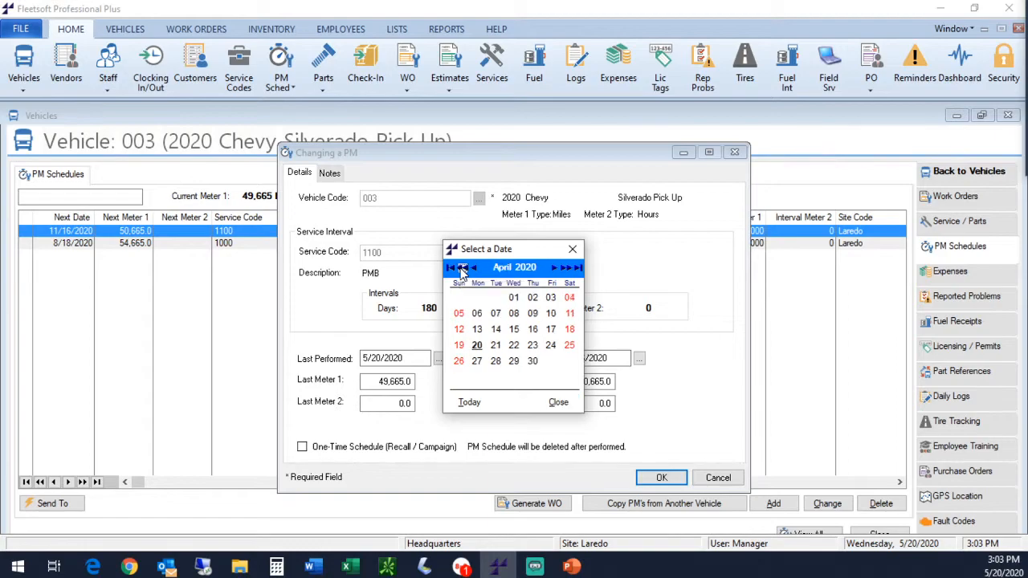
pyautogui.click(477, 346)
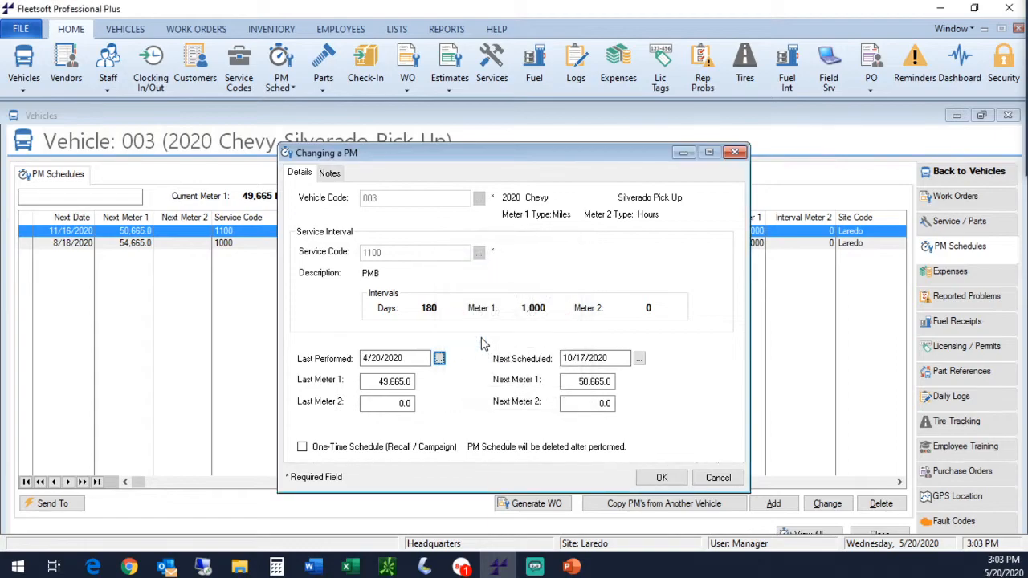
pyautogui.press('Tab')
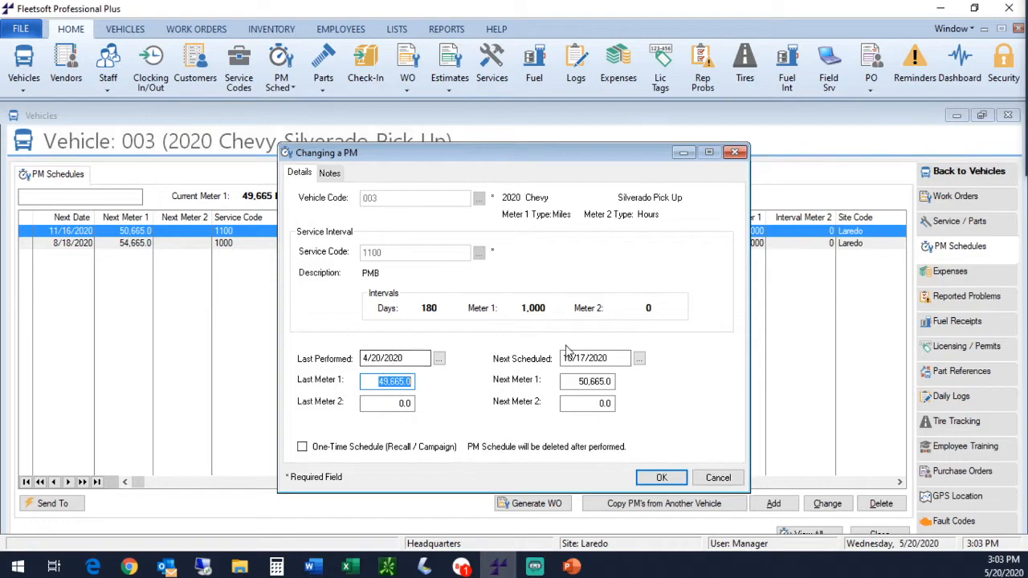
# Step: Set the PMB schedule's last meter 1 reading to 45,000 and save the schedule
pyautogui.click(385, 384)
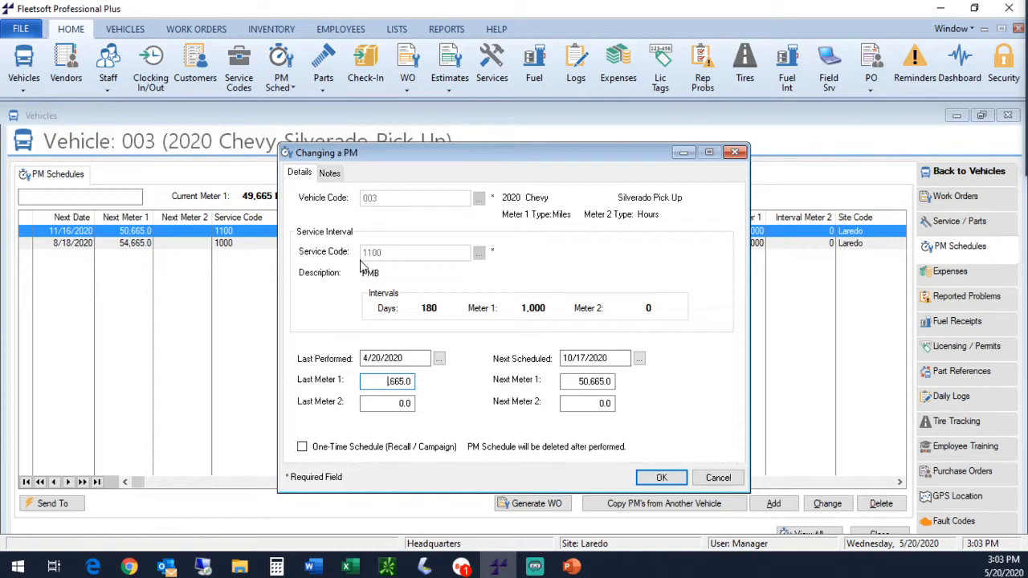
pyautogui.write('5')
pyautogui.press('Delete')
pyautogui.press('Delete')
pyautogui.press('Delete')
pyautogui.write('000')
pyautogui.press('Tab')
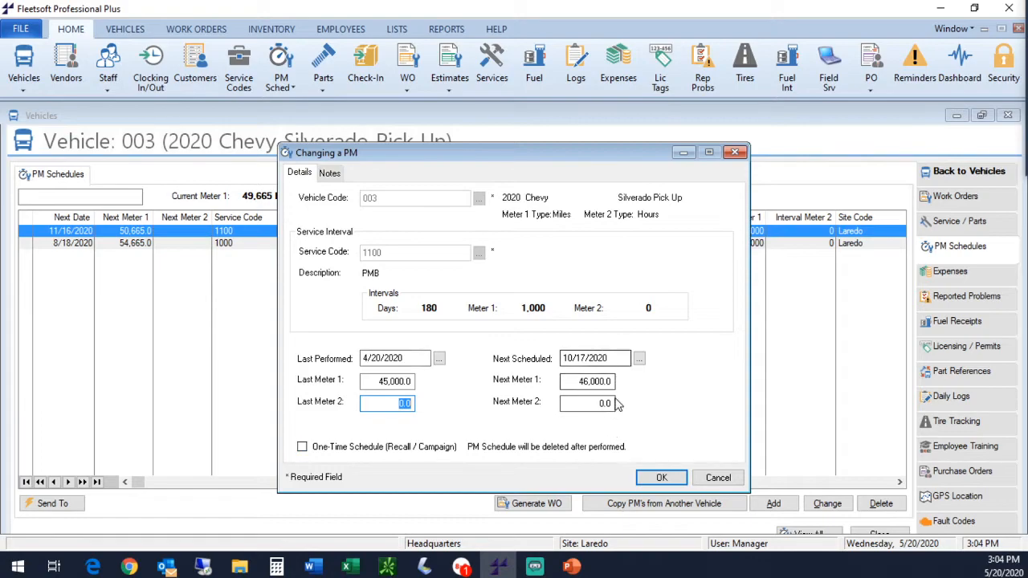
pyautogui.click(672, 477)
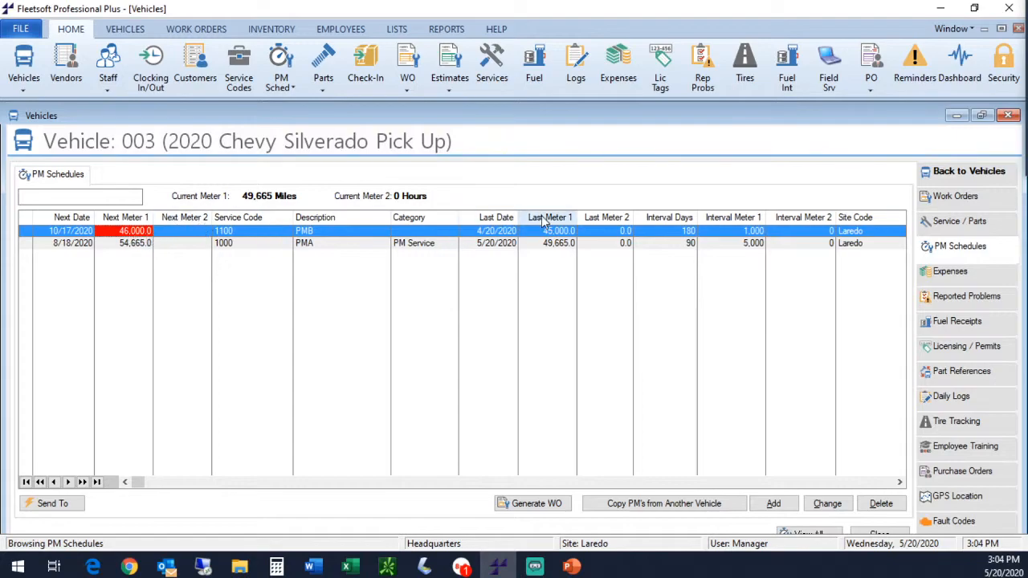
# Step: Check the reminders in the vehicle list and the PM schedules of vehicle 004, and return to the vehicle list
pyautogui.click(969, 177)
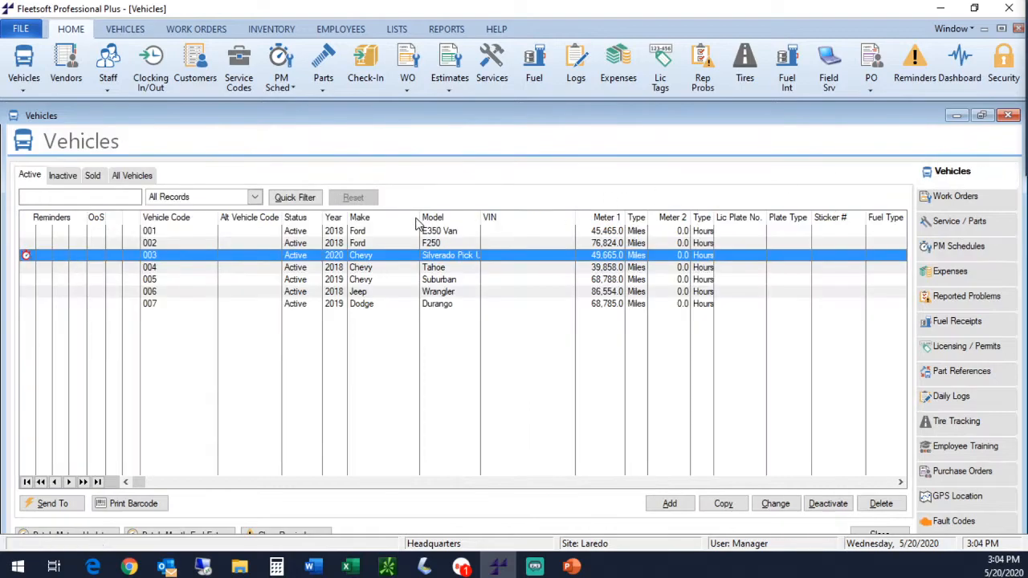
pyautogui.click(332, 245)
pyautogui.click(335, 270)
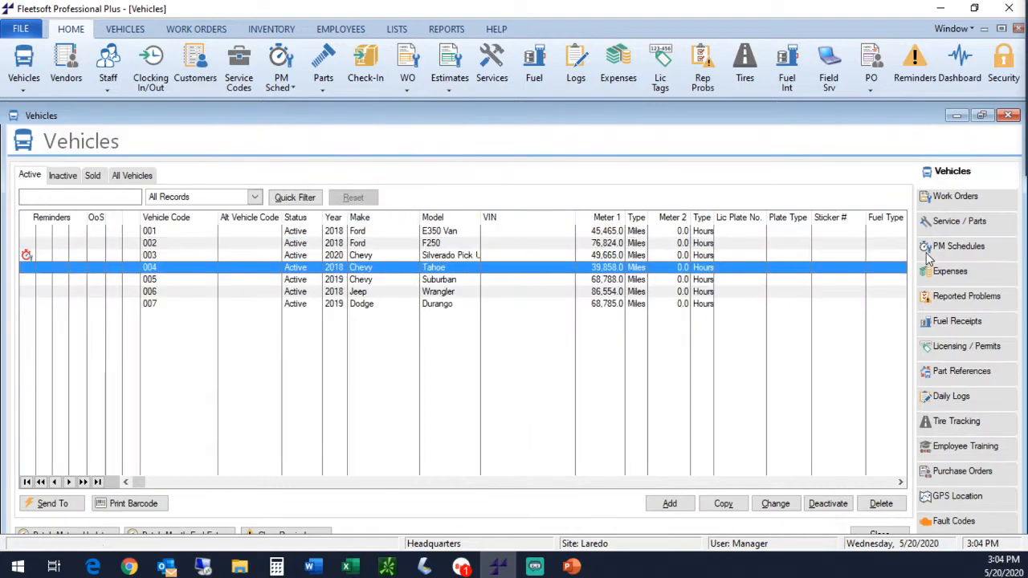
pyautogui.click(954, 249)
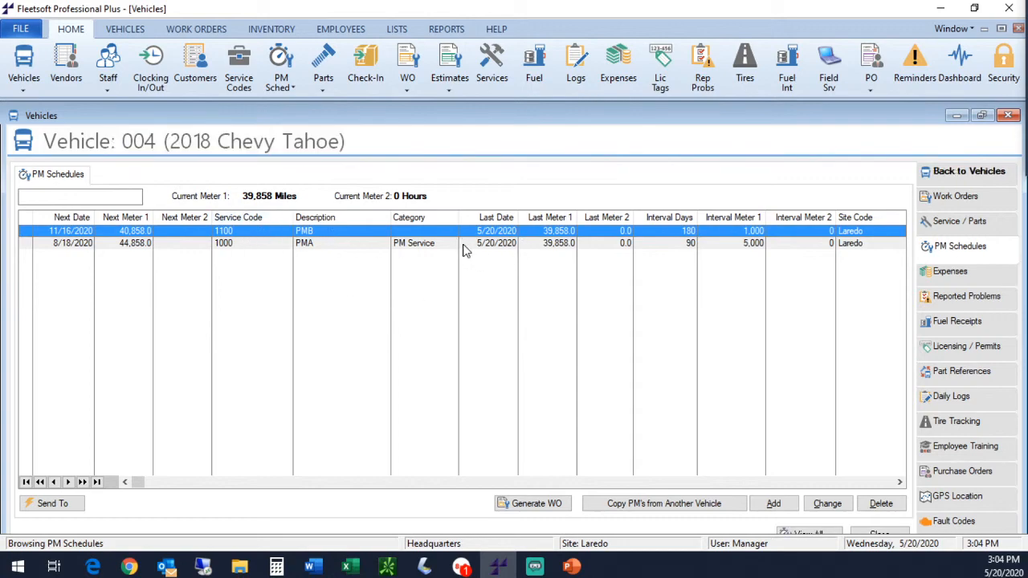
pyautogui.click(969, 173)
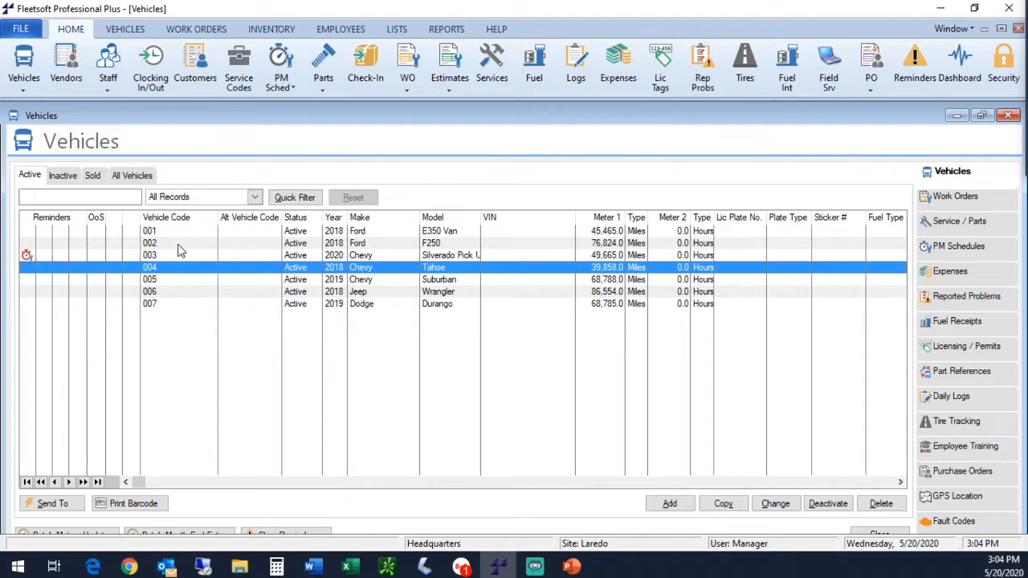
# Step: Reopen vehicle 003's PM schedules, set the last meter 1 reading of the PMB schedule to 50,000, and save it
pyautogui.click(267, 255)
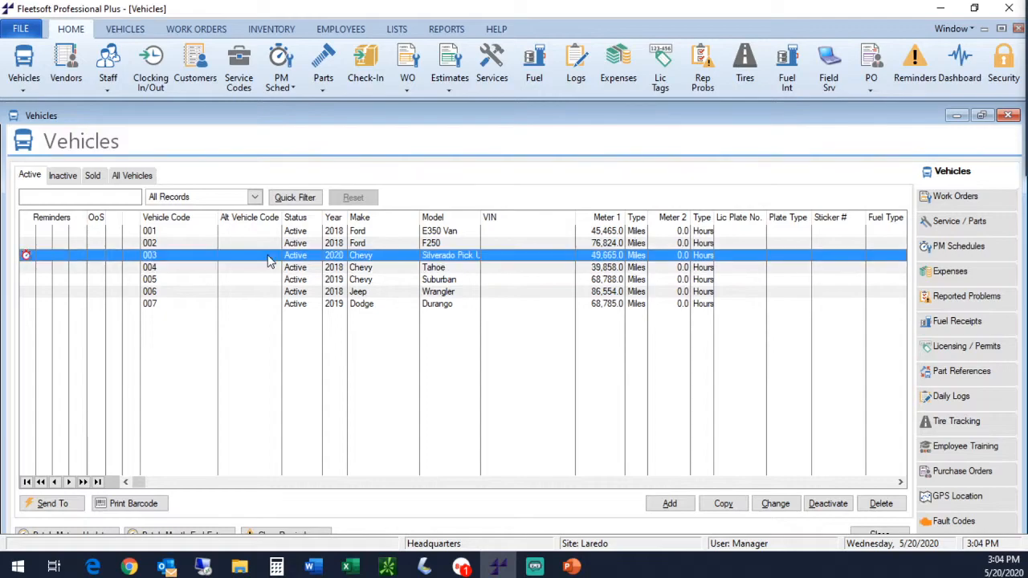
pyautogui.click(955, 253)
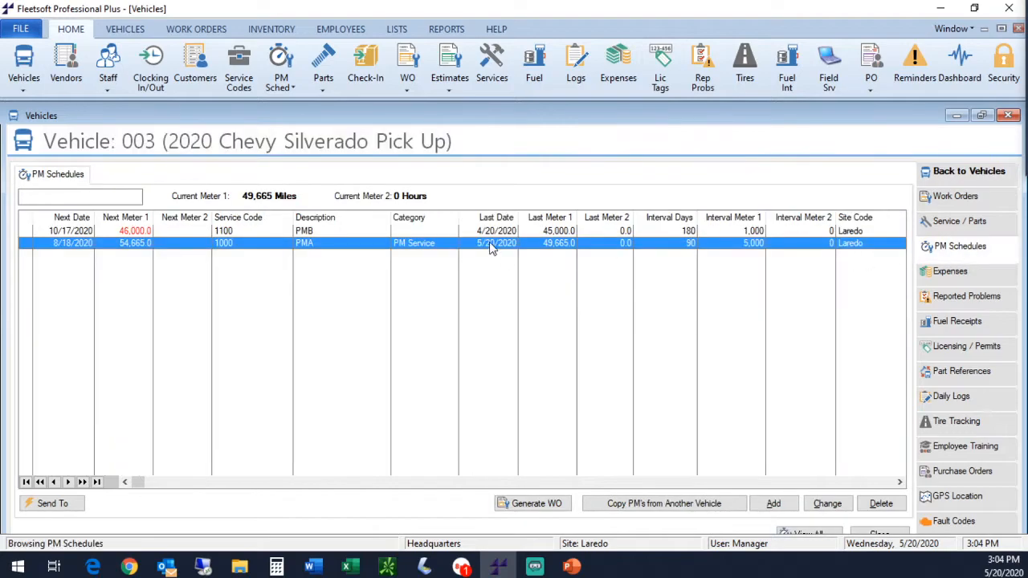
pyautogui.click(257, 232)
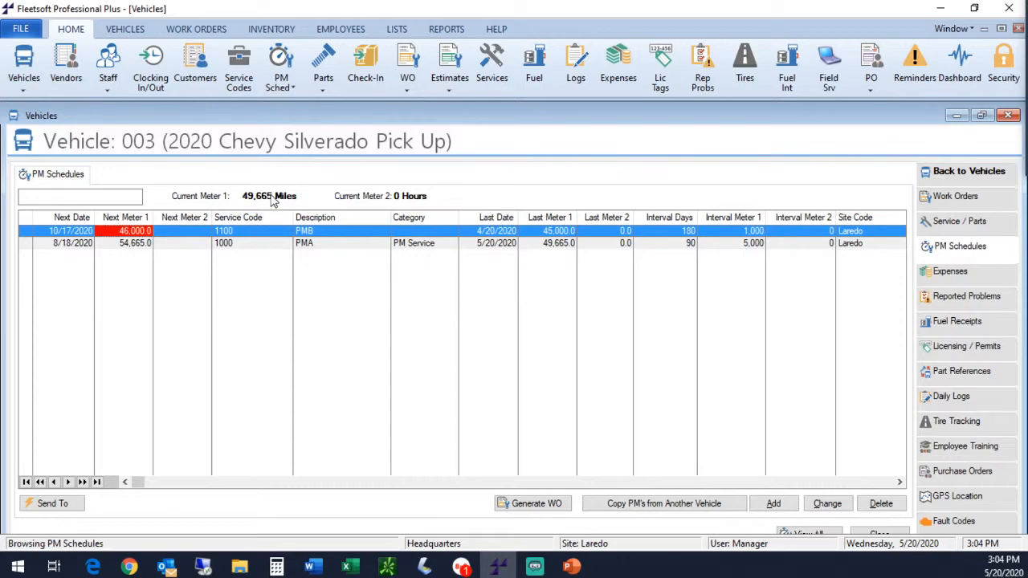
pyautogui.doubleClick(368, 236)
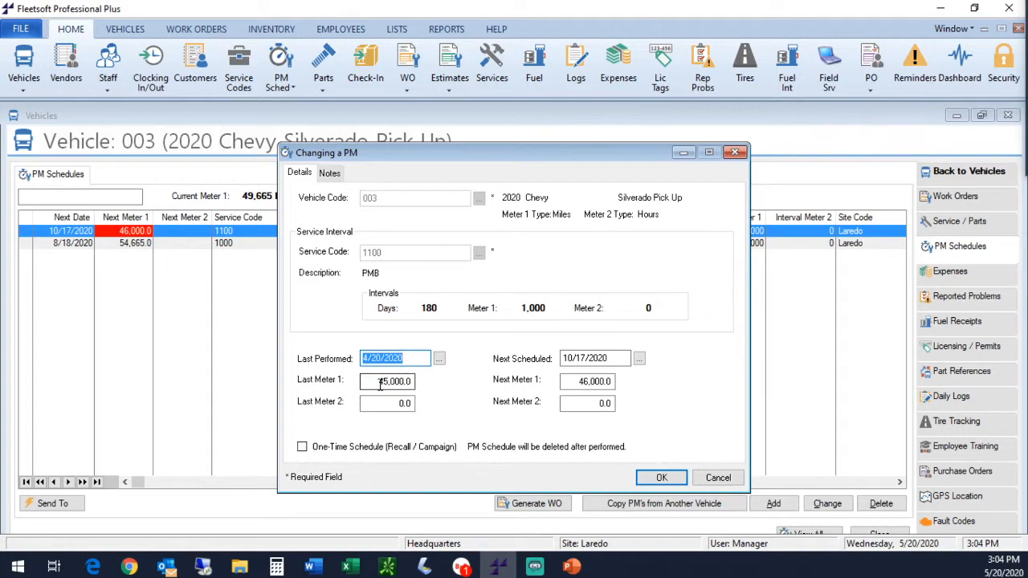
pyautogui.moveTo(389, 381); pyautogui.dragTo(372, 353)
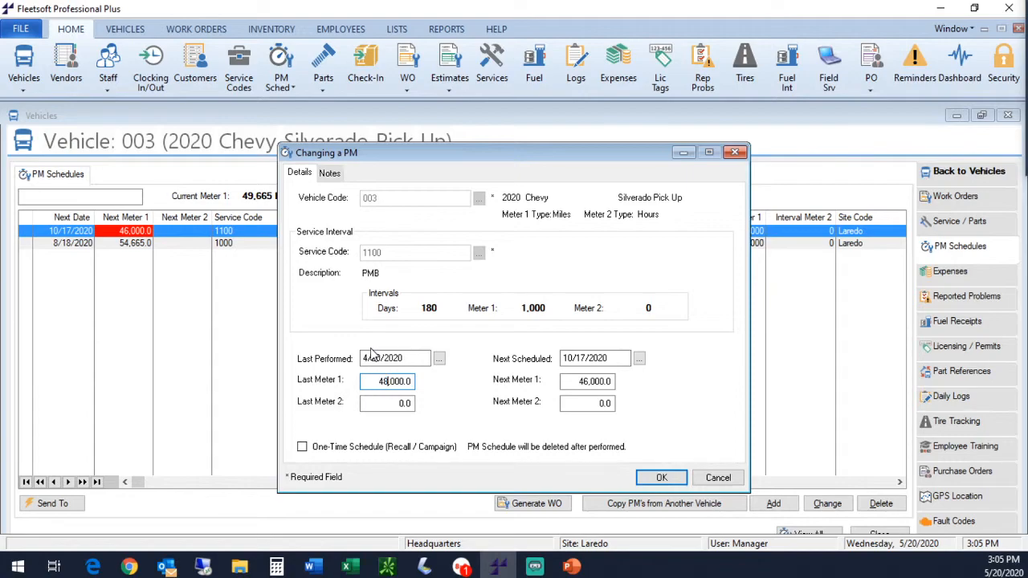
pyautogui.press('Tab')
pyautogui.moveTo(376, 381)
pyautogui.mouseDown()
pyautogui.moveTo(384, 383)
pyautogui.moveTo(358, 376)
pyautogui.mouseUp()
pyautogui.write('50')
pyautogui.press('Tab')
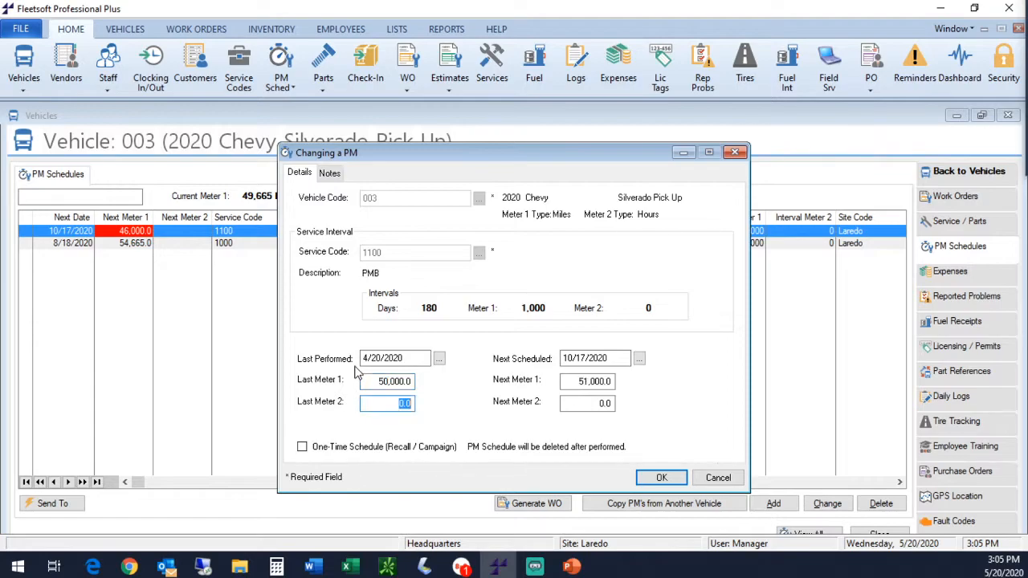
pyautogui.click(659, 479)
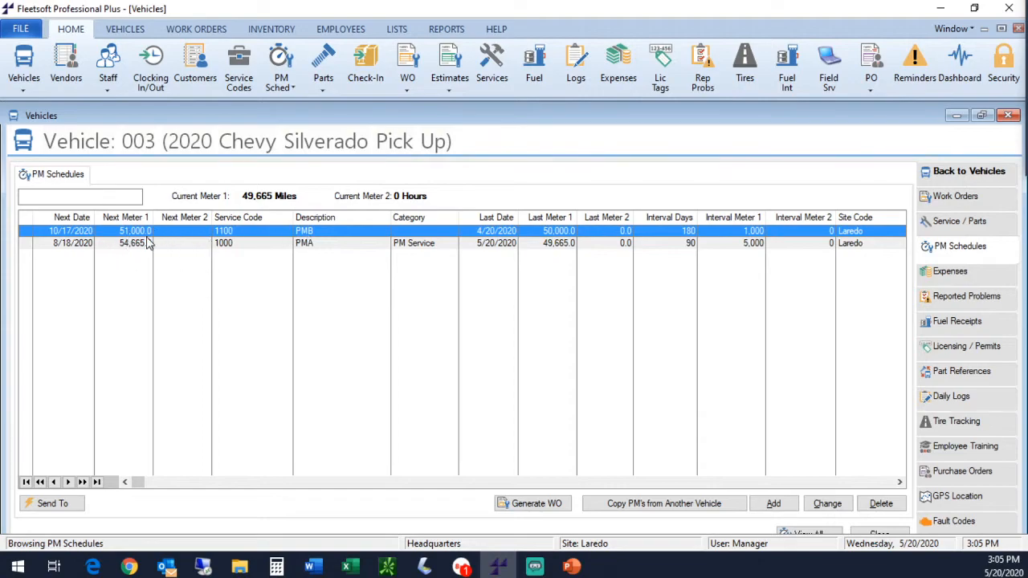
# Step: Set the last meter 1 reading of vehicle 003's PMB schedule to 49,500 and save the schedule
pyautogui.doubleClick(255, 235)
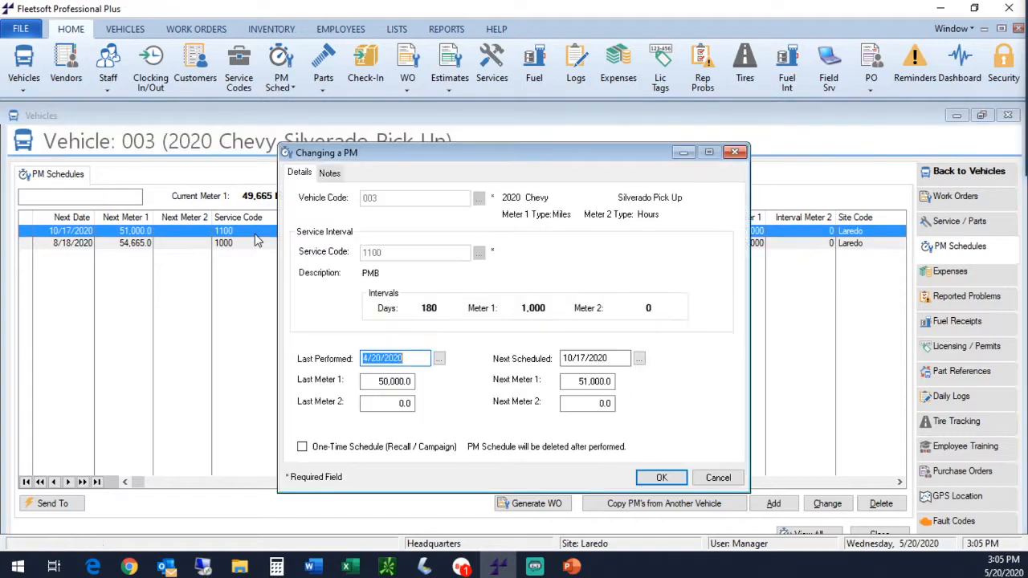
pyautogui.click(377, 382)
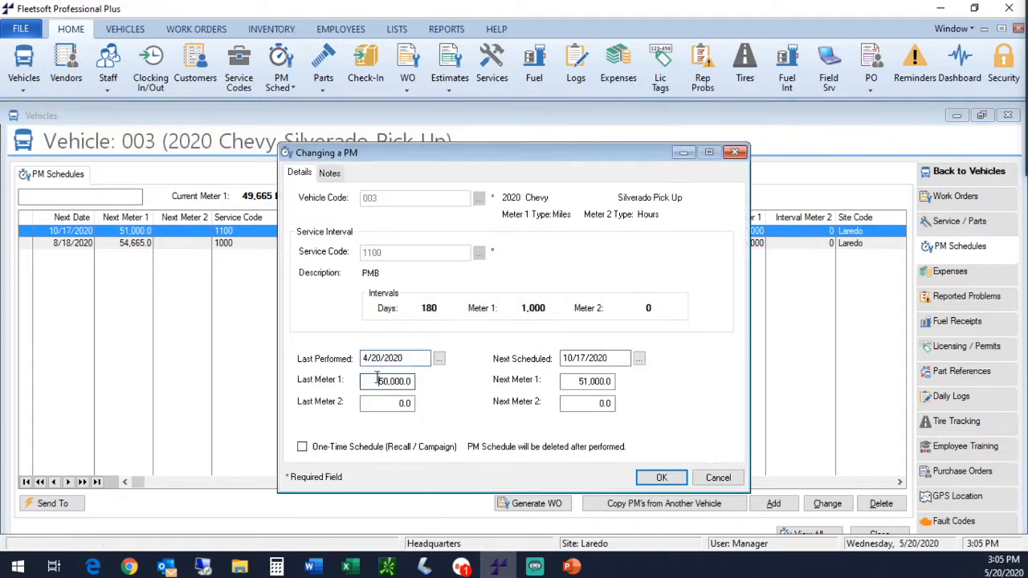
pyautogui.press('Delete')
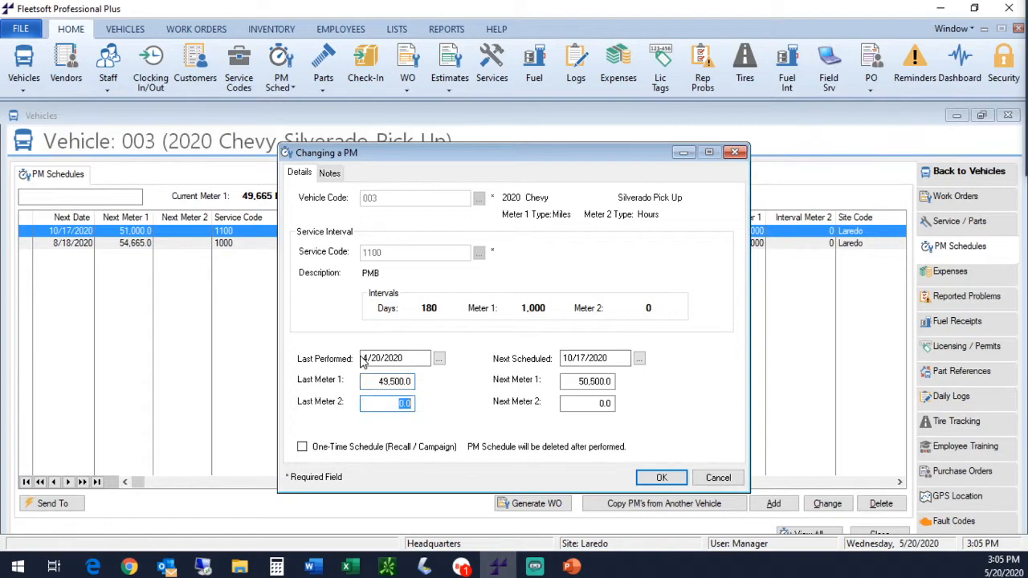
pyautogui.click(664, 478)
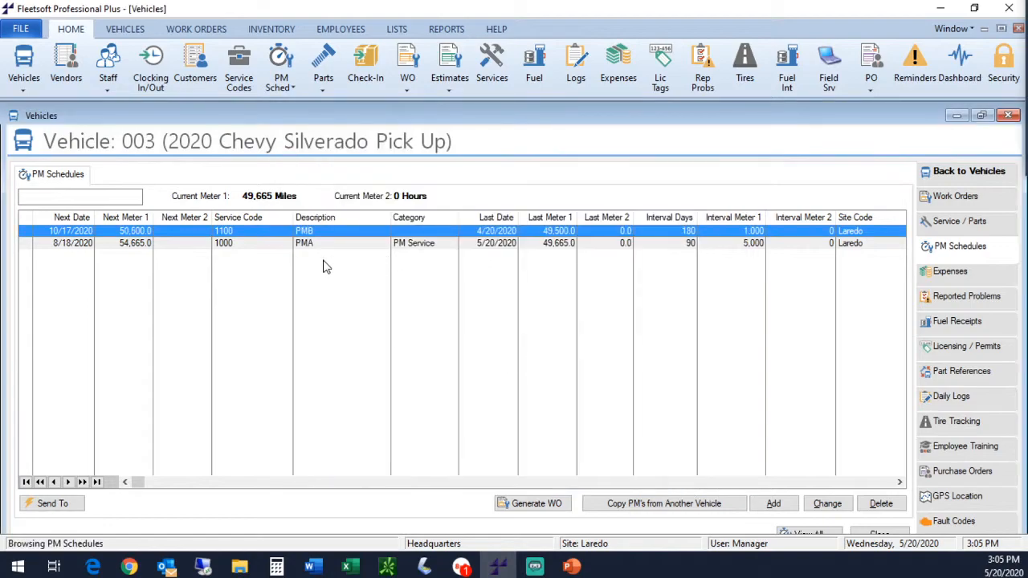
# Step: Reopen vehicle 003's PMB schedule, change its last meter 1 reading to 45,000, and save it
pyautogui.doubleClick(280, 234)
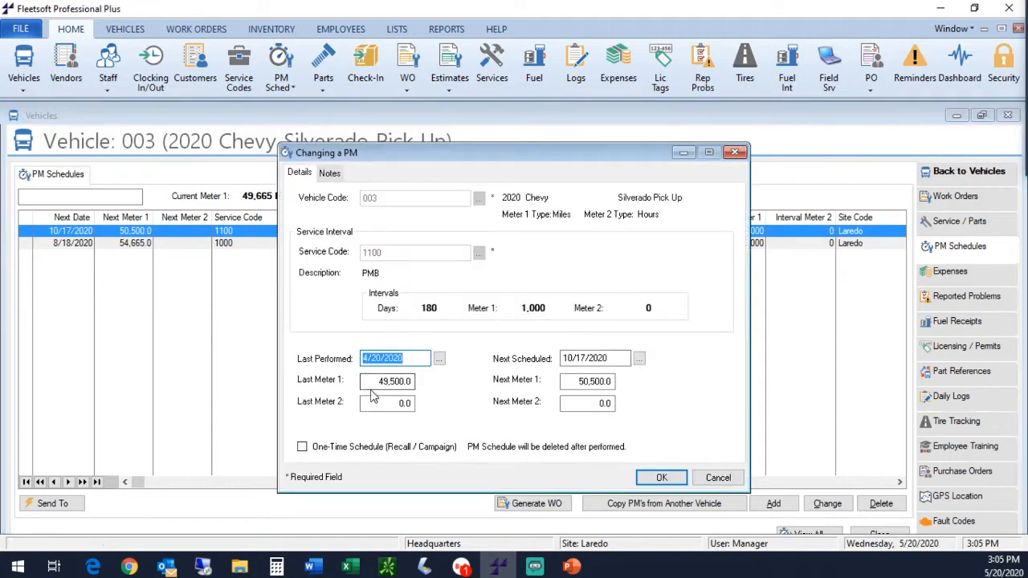
pyautogui.press('Tab')
pyautogui.write('45,')
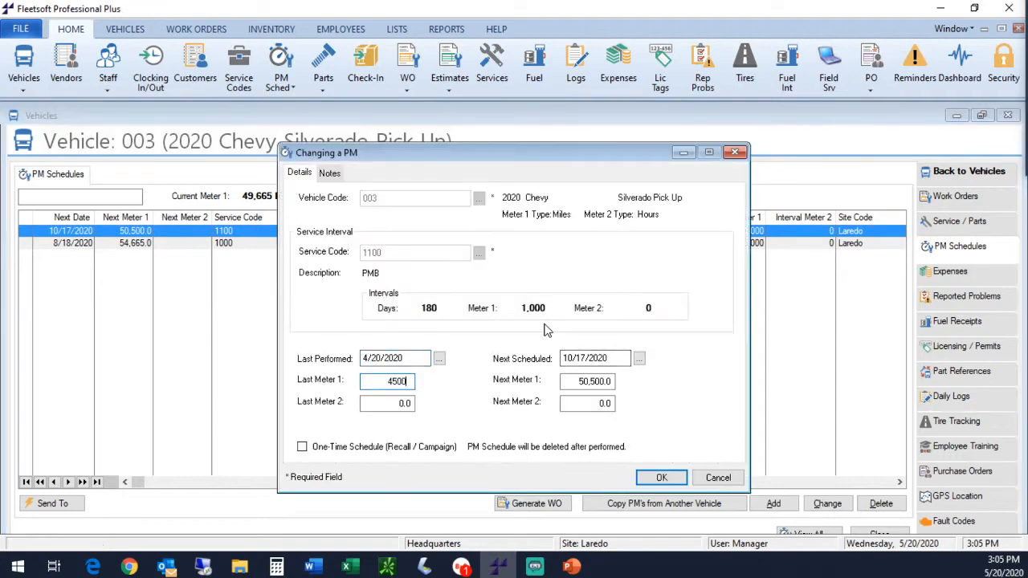
pyautogui.write('00')
pyautogui.press('Tab')
pyautogui.click(663, 479)
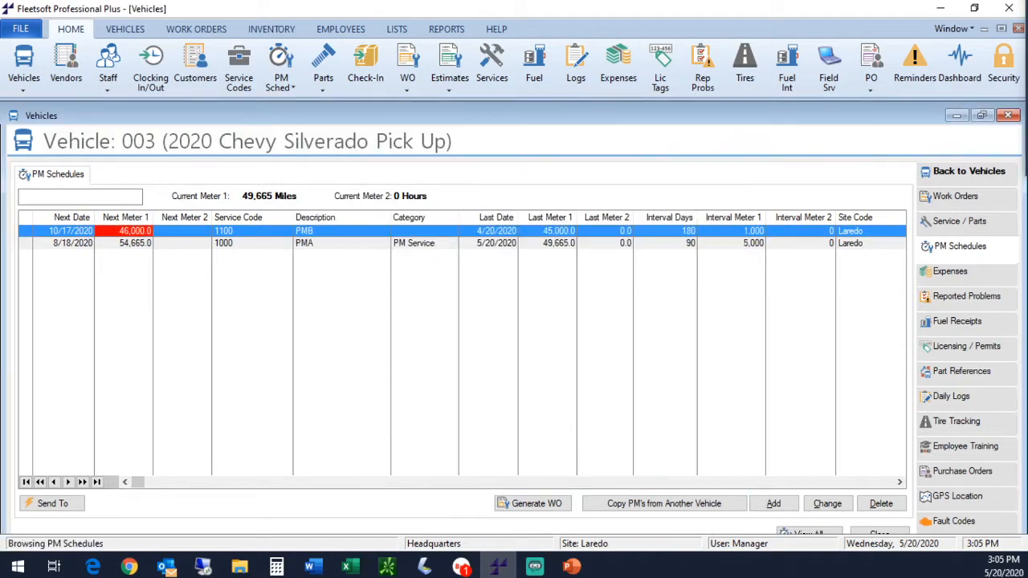
# Step: Leave the vehicle's PM schedules, close the vehicle list, and open the reminders to view the PMs due
pyautogui.click(961, 171)
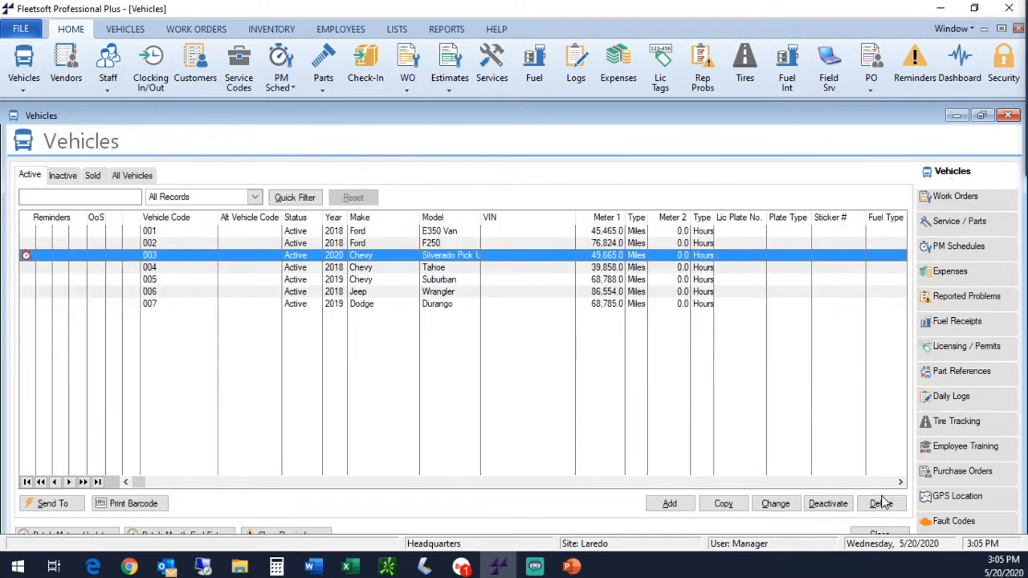
pyautogui.click(875, 536)
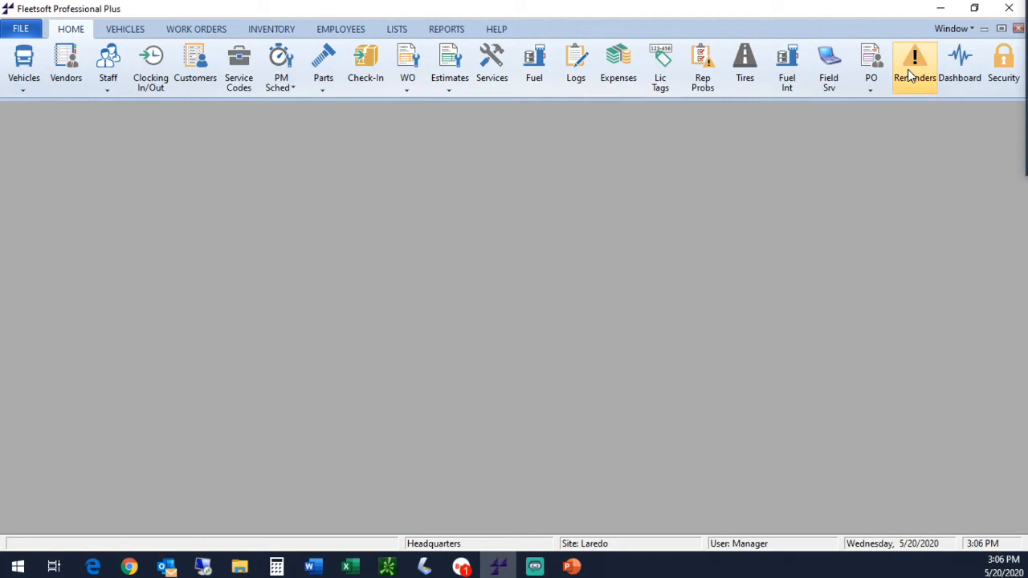
pyautogui.click(912, 74)
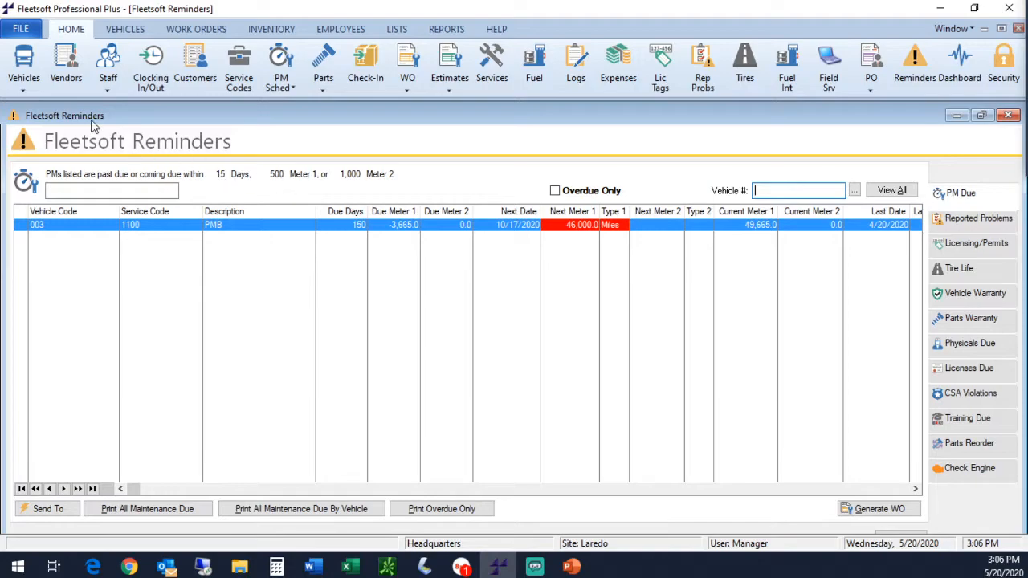
# Step: In the reminder interval settings, set the PM due reminder to 10 days and the PM/warranty meter 1 value to 1000, and save
pyautogui.click(21, 28)
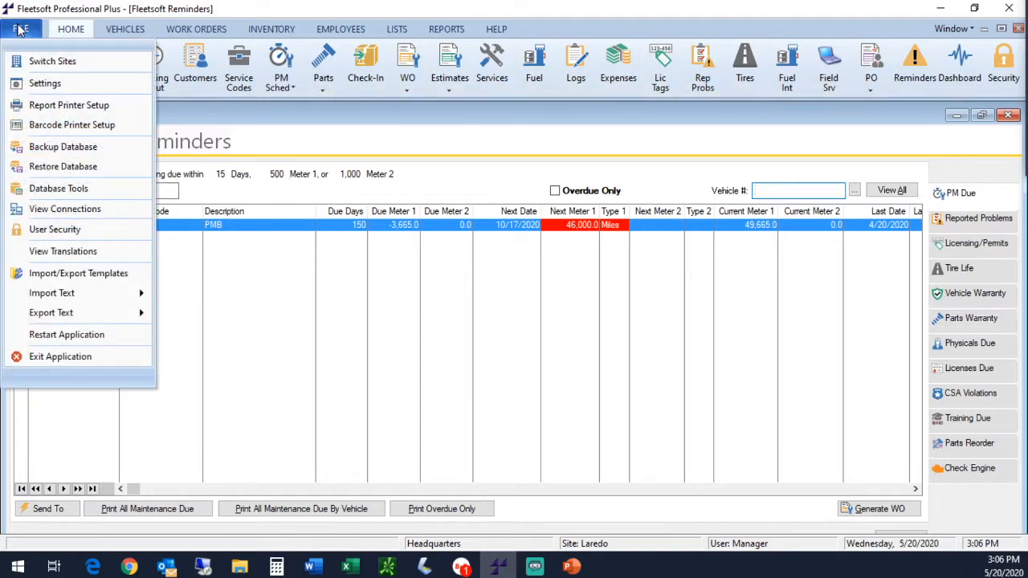
pyautogui.click(44, 83)
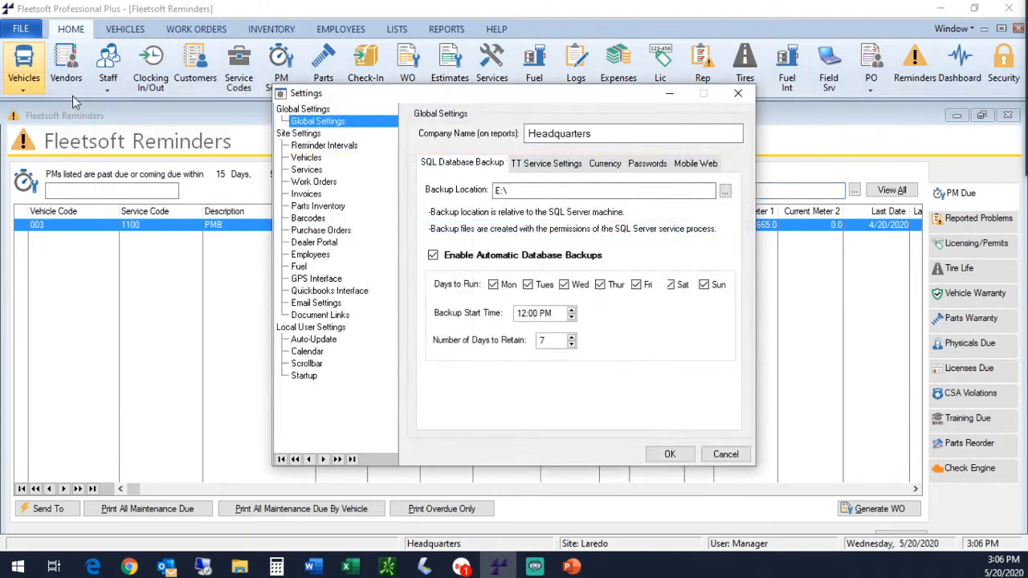
pyautogui.click(330, 148)
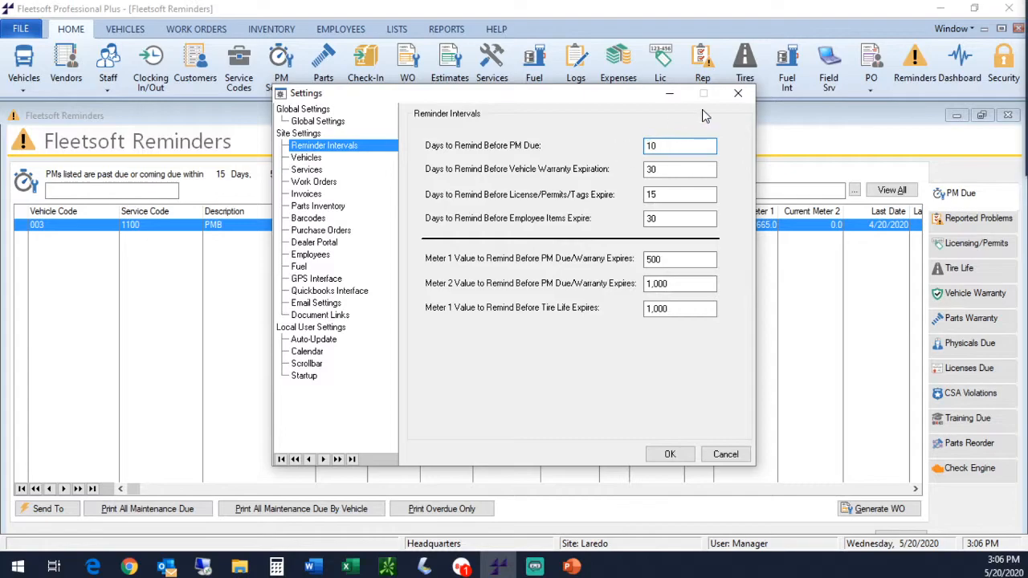
pyautogui.click(679, 261)
pyautogui.doubleClick(679, 262)
pyautogui.write('10')
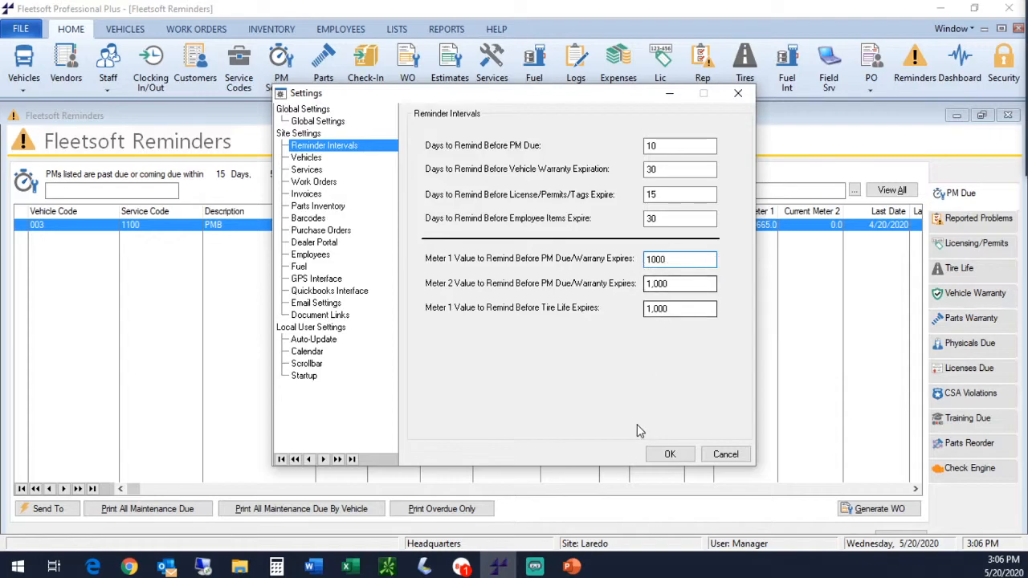
pyautogui.click(667, 465)
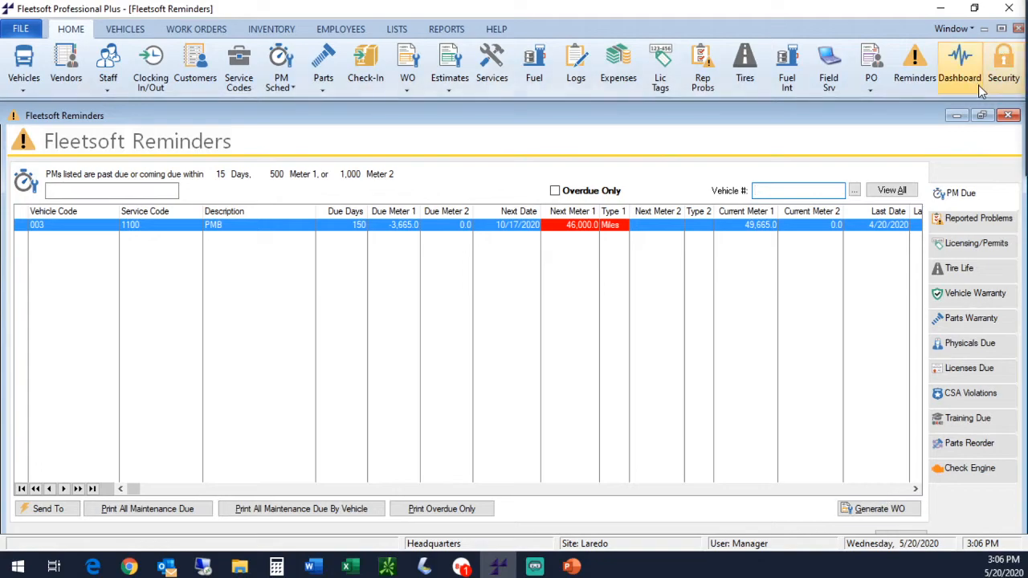
# Step: Reopen the reminders, look at the reported problems, and examine the PM due entries across all columns, including vehicle 003's PMB
pyautogui.click(1008, 115)
pyautogui.click(905, 89)
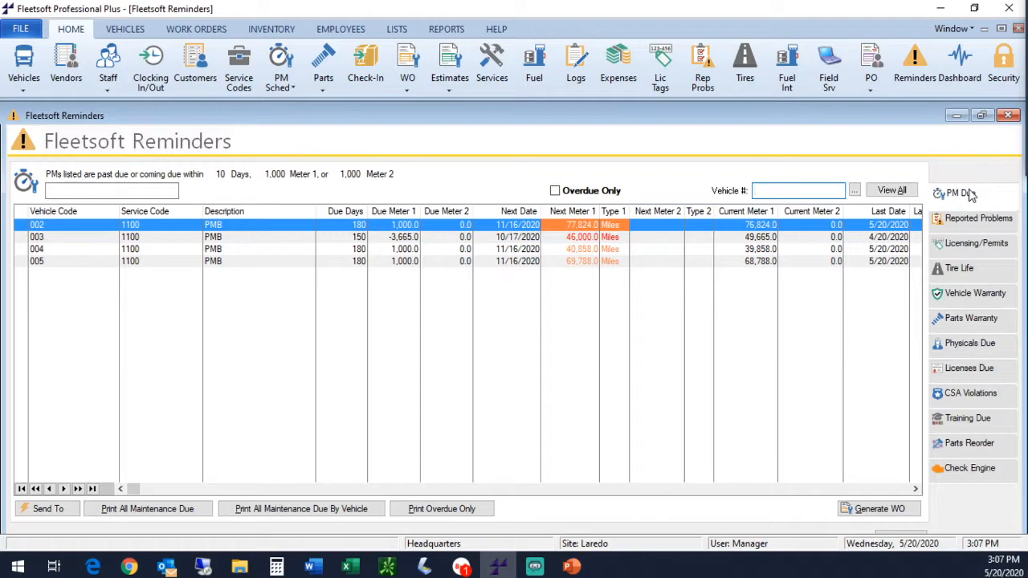
pyautogui.click(961, 215)
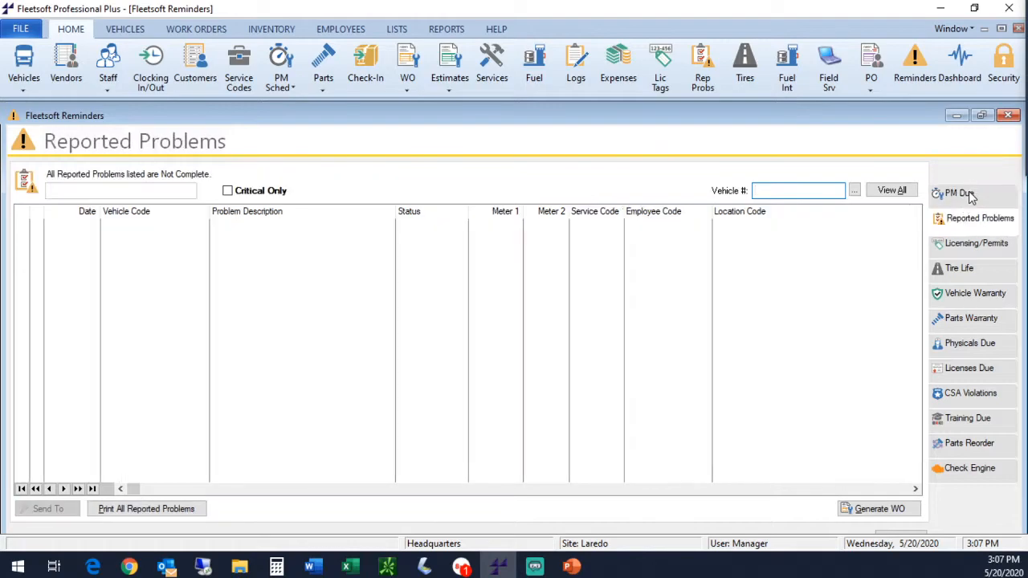
pyautogui.click(969, 195)
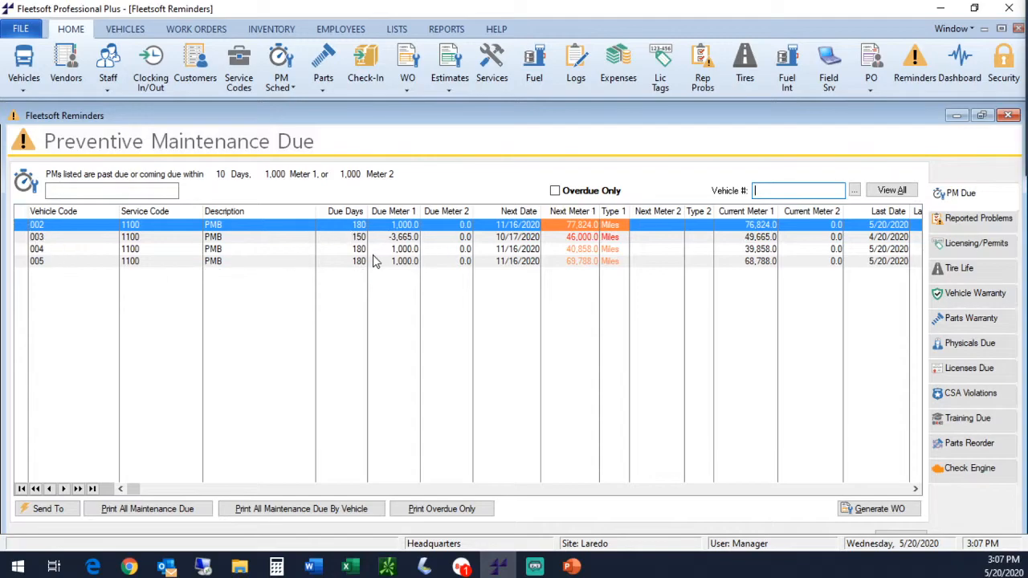
pyautogui.click(566, 238)
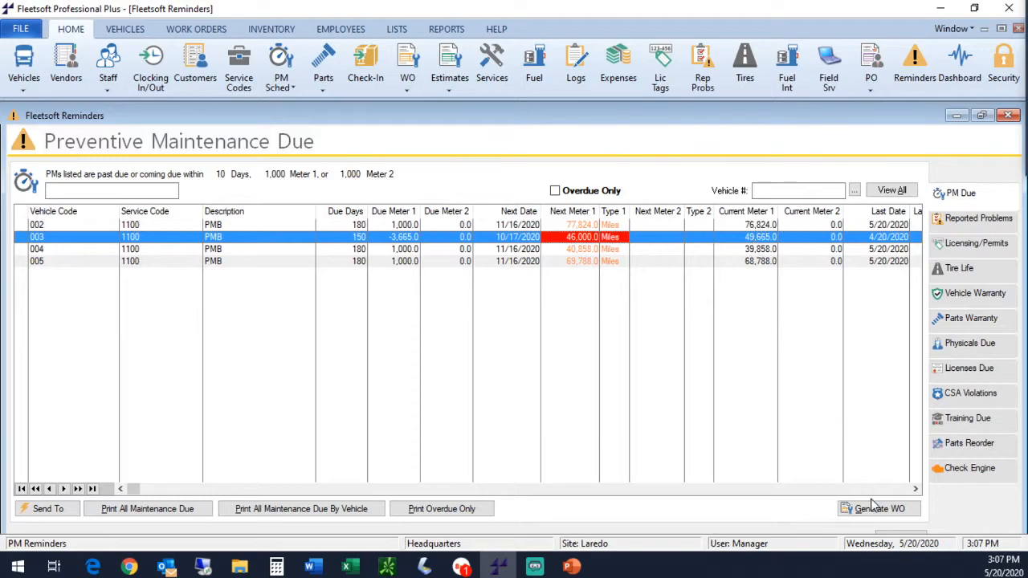
pyautogui.click(916, 490)
pyautogui.click(916, 489)
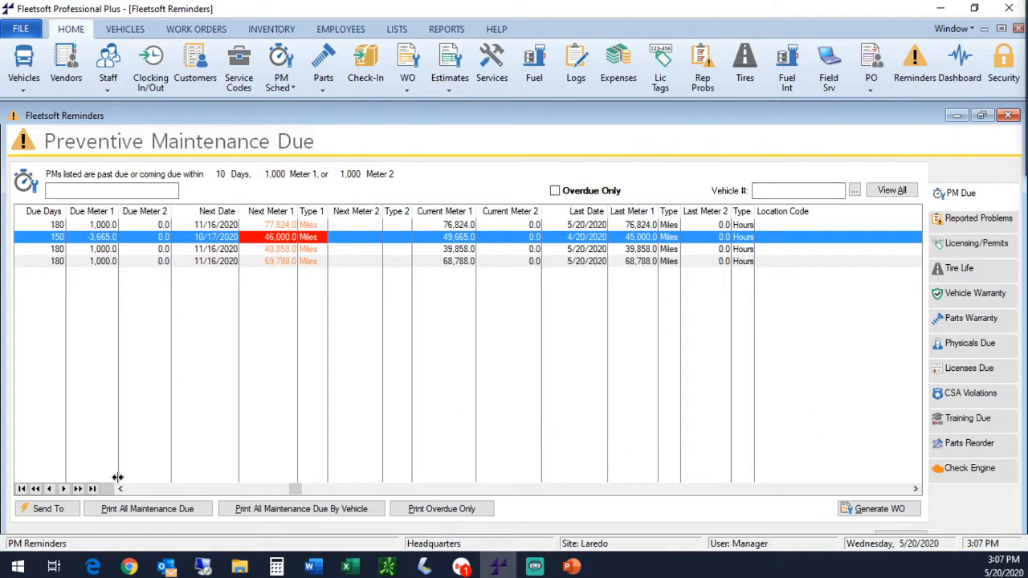
pyautogui.click(144, 488)
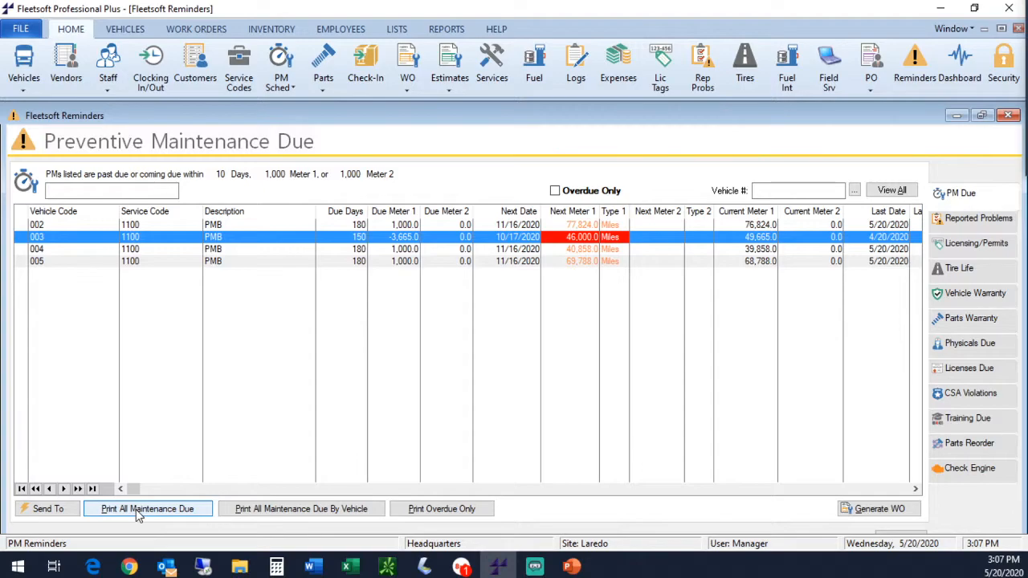
# Step: Preview the Preventive Maintenance Due report by vehicle for all records, review each vehicle's entries, and close the report
pyautogui.click(287, 510)
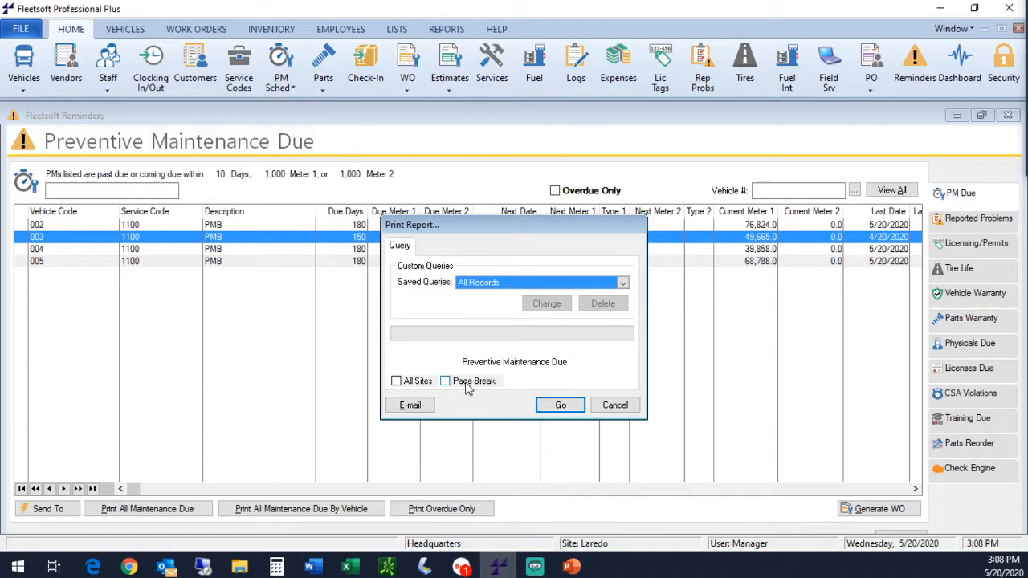
pyautogui.click(468, 382)
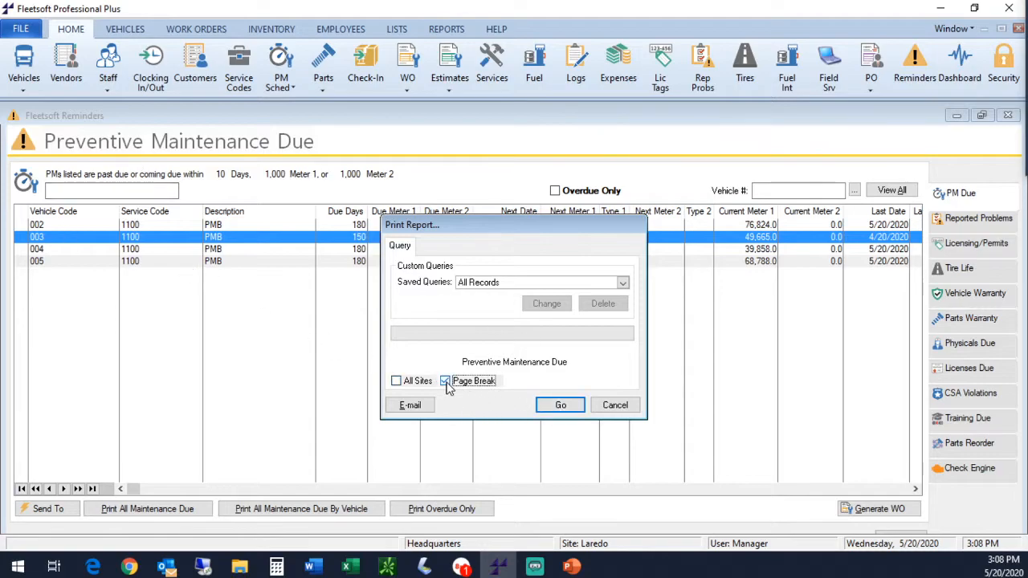
pyautogui.click(560, 406)
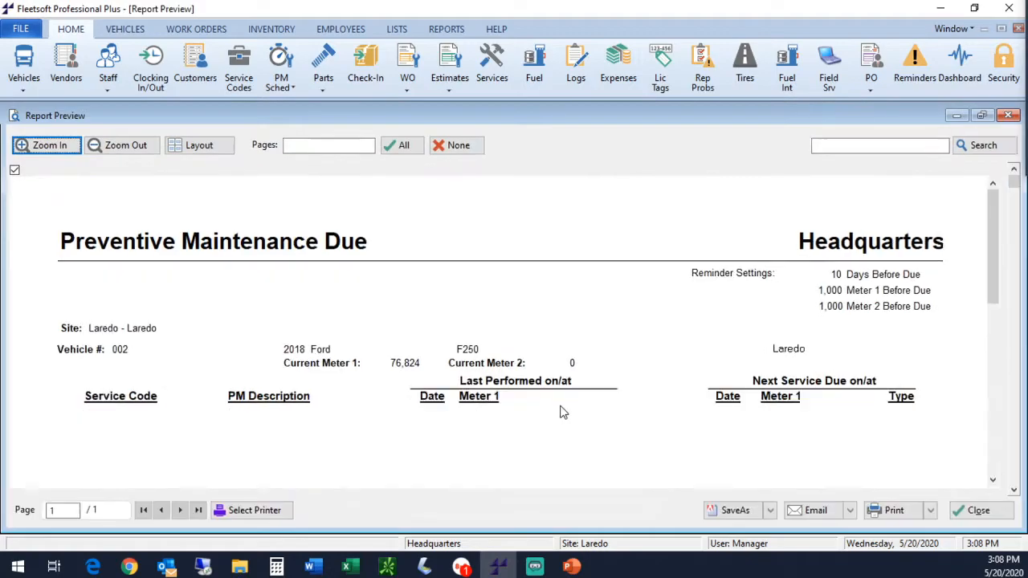
pyautogui.scroll(-2, 530, 401)
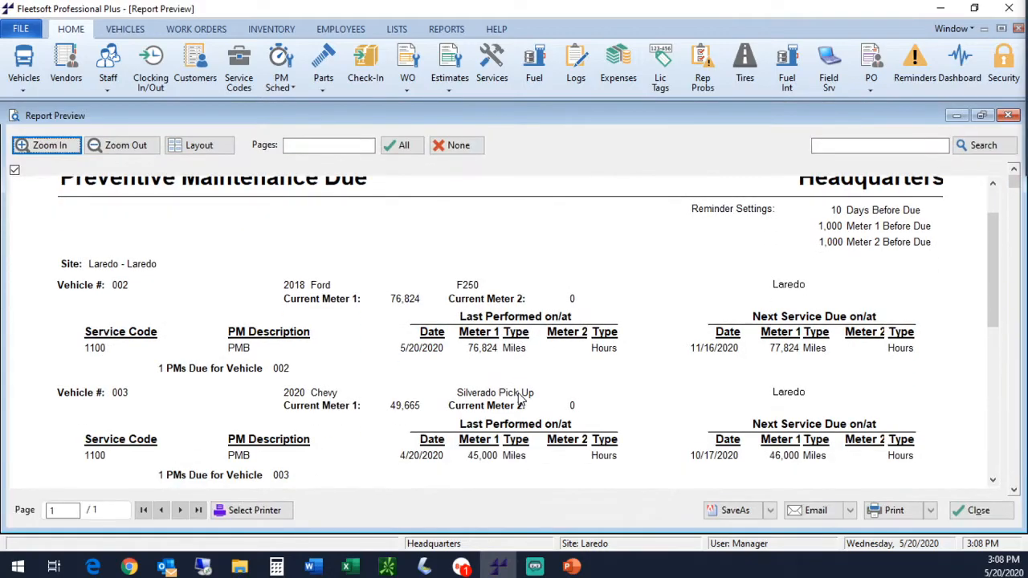
pyautogui.scroll(-1, 521, 399)
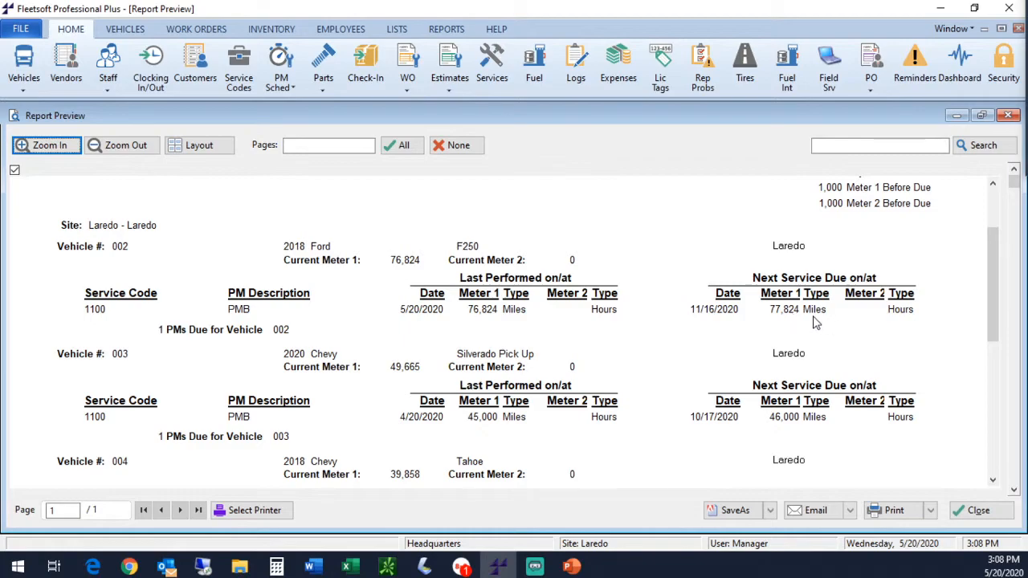
pyautogui.scroll(-5, 436, 333)
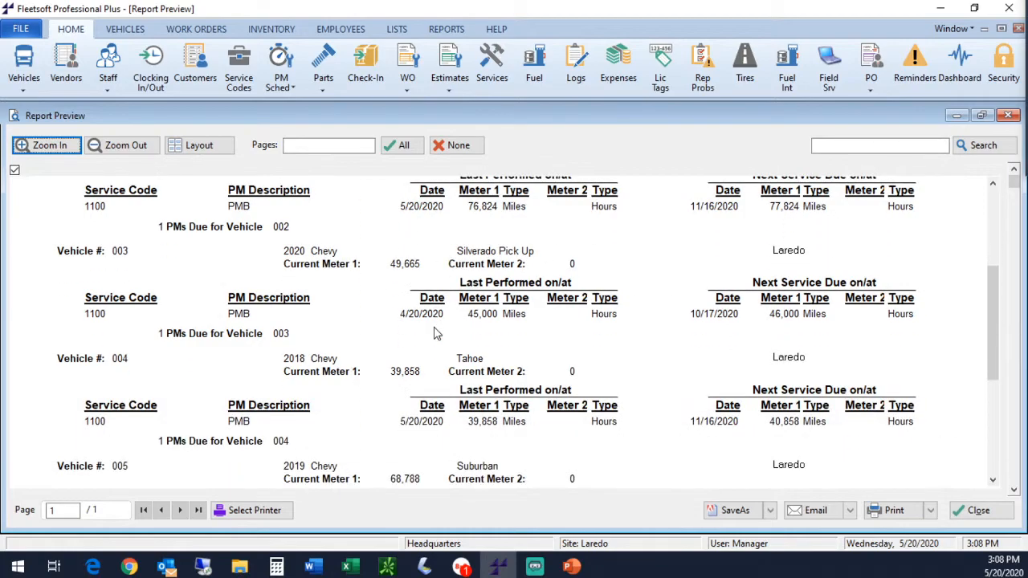
pyautogui.scroll(-3, 437, 333)
pyautogui.scroll(6, 436, 325)
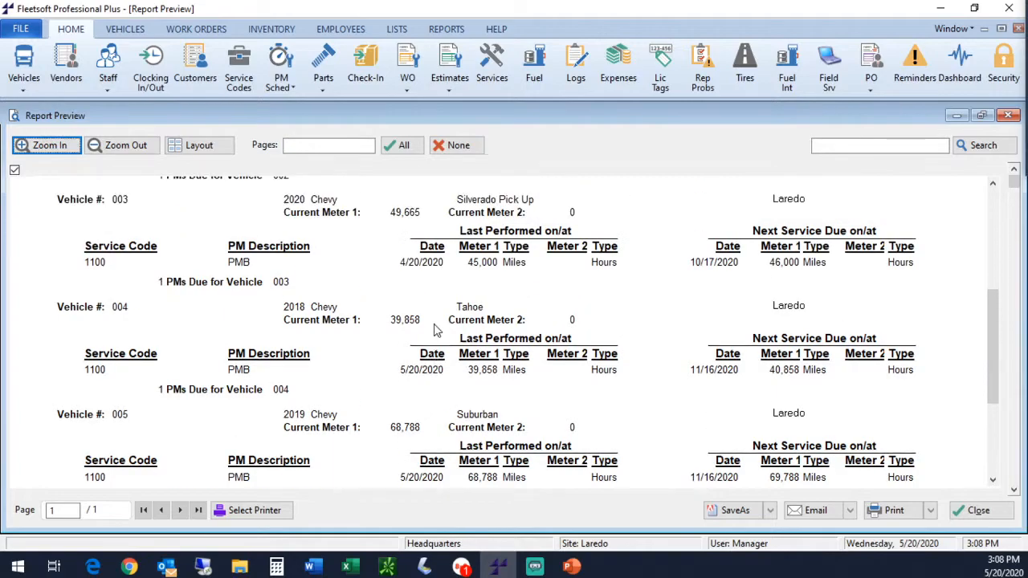
pyautogui.scroll(3, 436, 317)
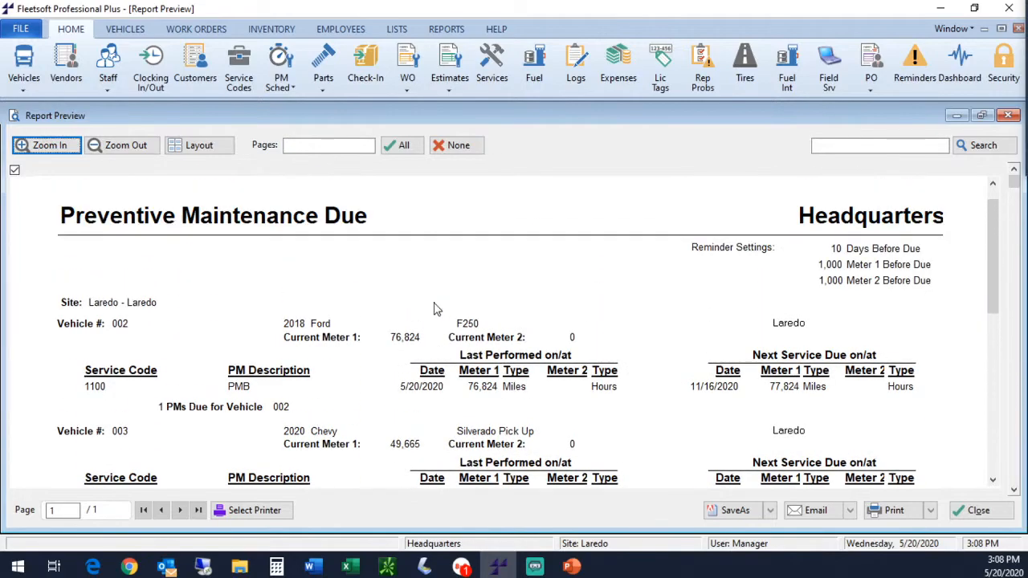
pyautogui.click(1008, 116)
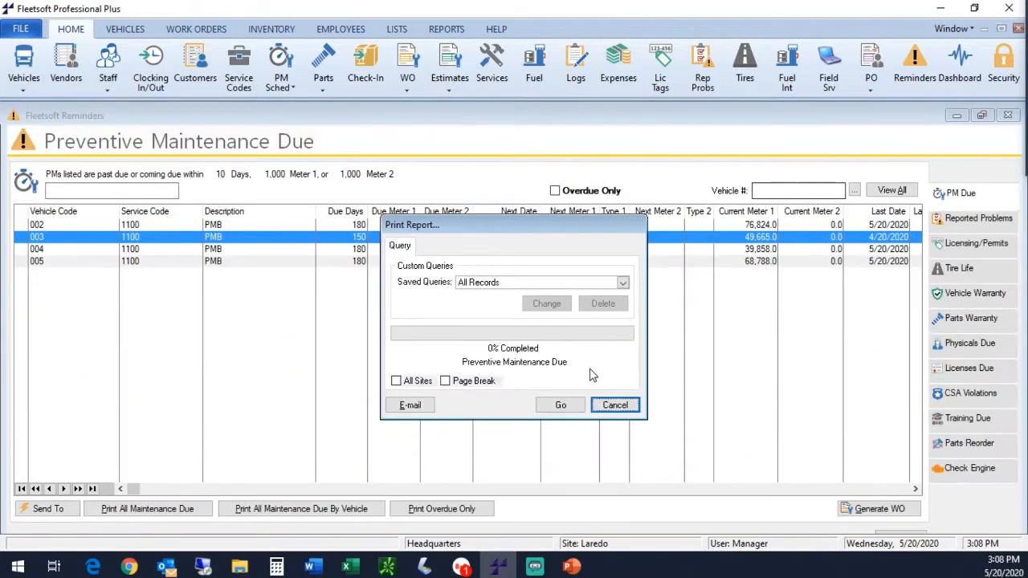
pyautogui.click(617, 405)
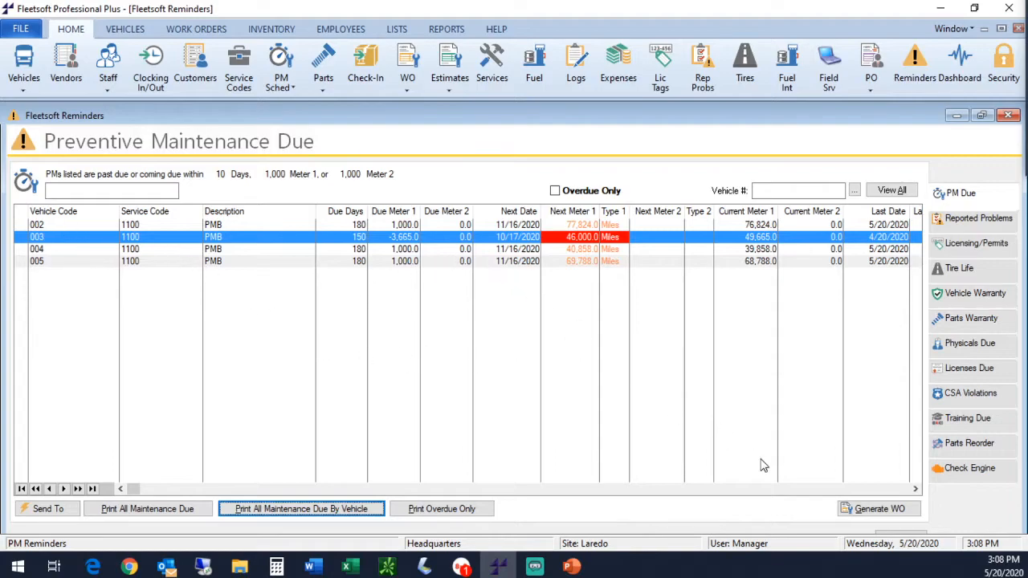
# Step: Generate a work order from vehicle 004's due PMB service and enter 45000 as its meter 1 reading
pyautogui.click(428, 251)
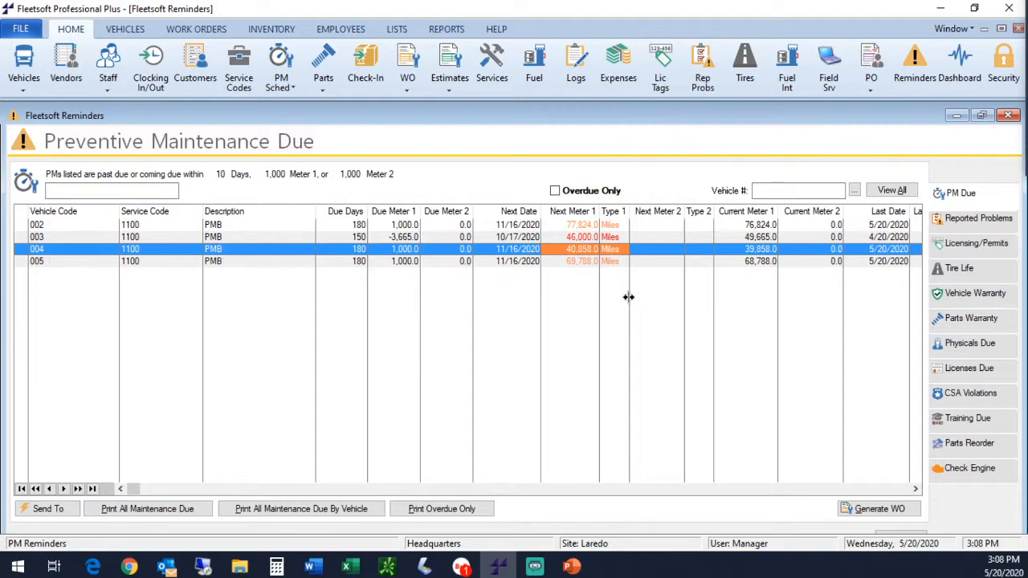
pyautogui.click(879, 509)
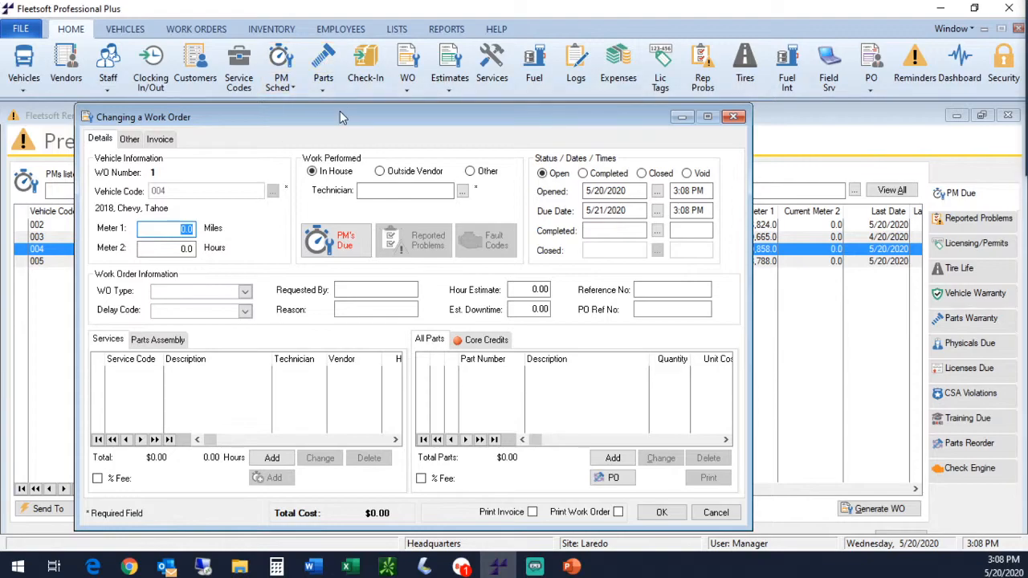
pyautogui.moveTo(340, 111); pyautogui.dragTo(496, 114)
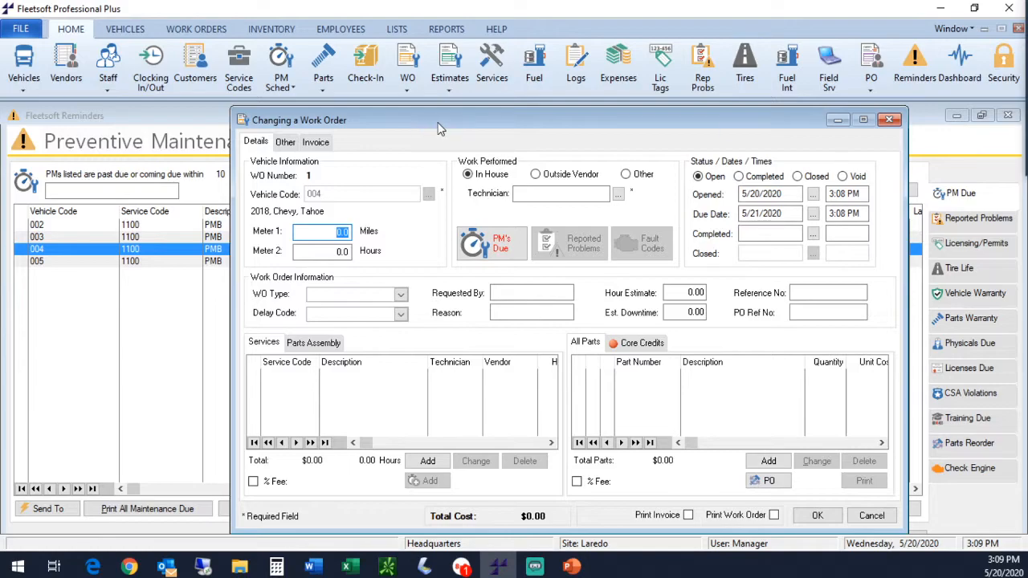
pyautogui.moveTo(440, 128); pyautogui.dragTo(417, 112)
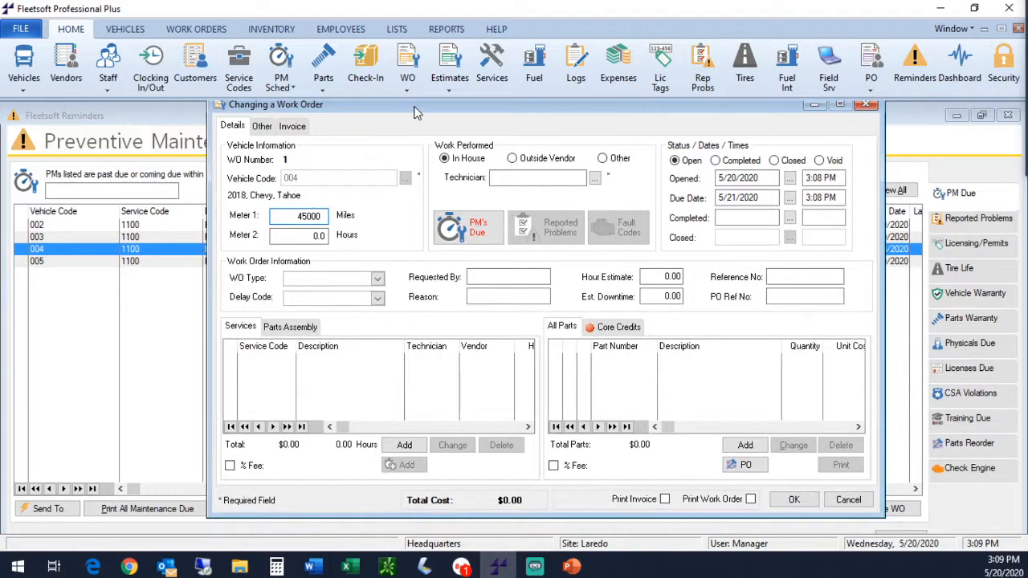
pyautogui.press('Tab')
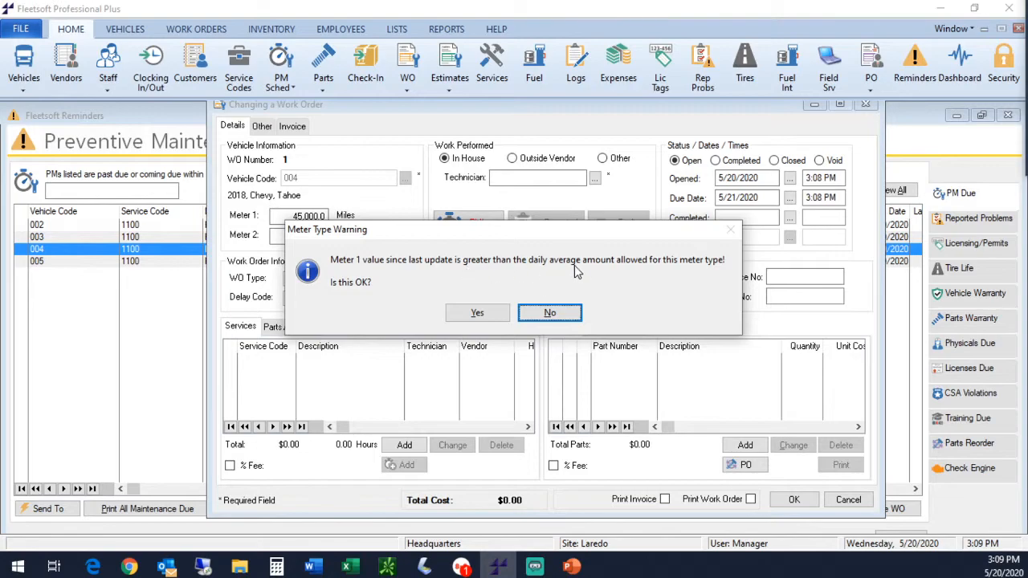
pyautogui.click(477, 314)
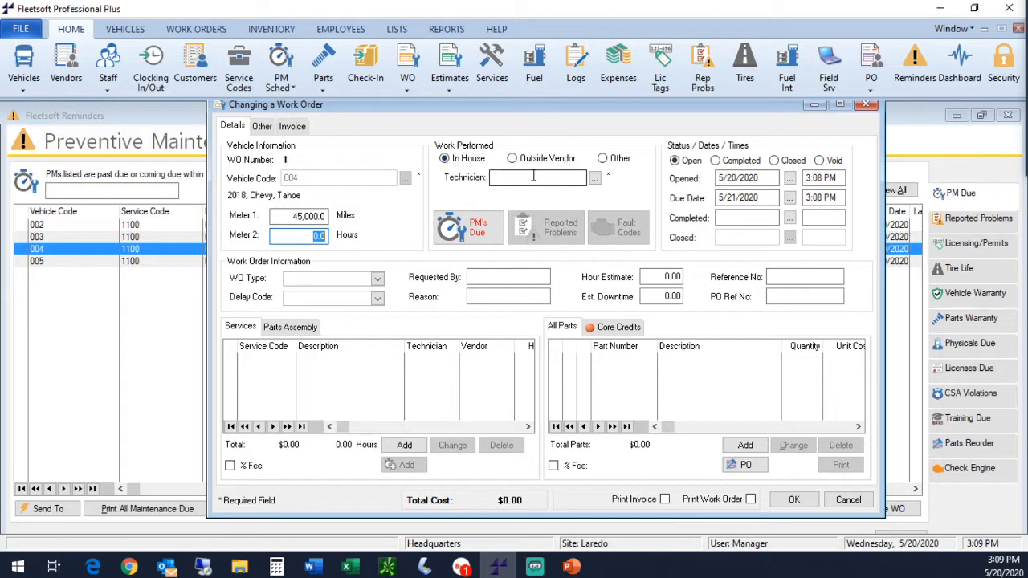
pyautogui.click(594, 178)
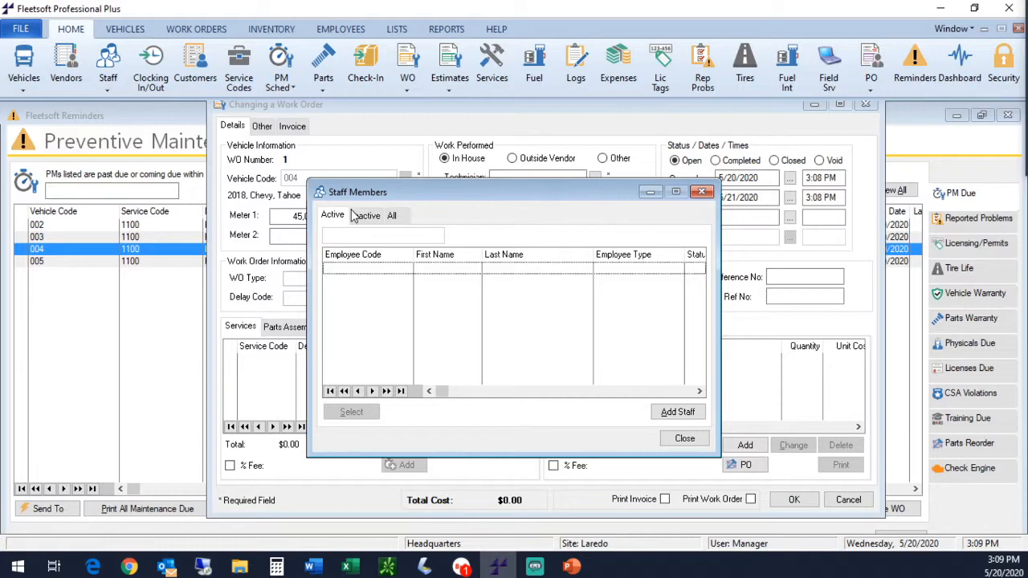
pyautogui.click(688, 440)
pyautogui.click(552, 161)
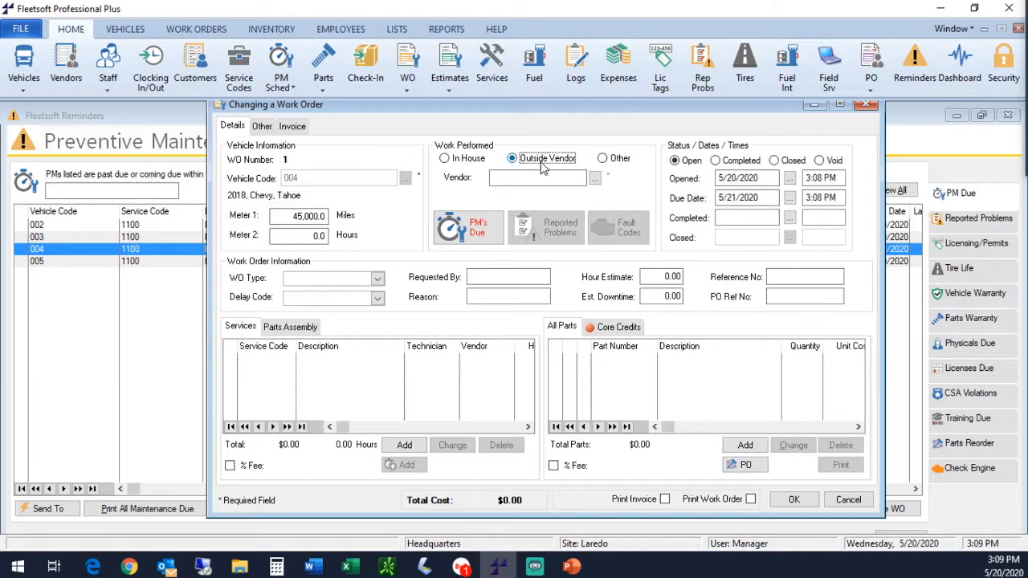
pyautogui.click(595, 178)
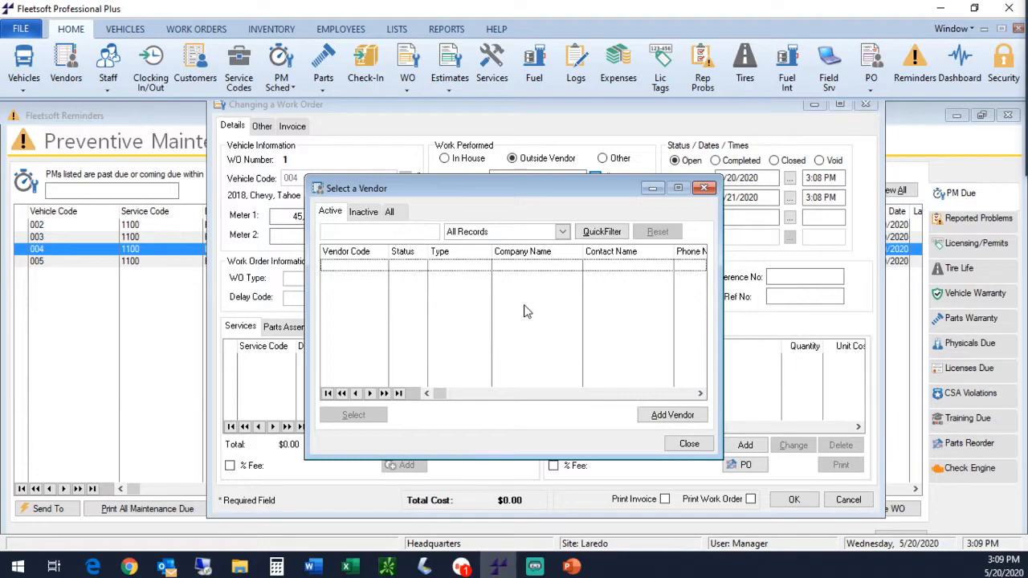
pyautogui.click(694, 448)
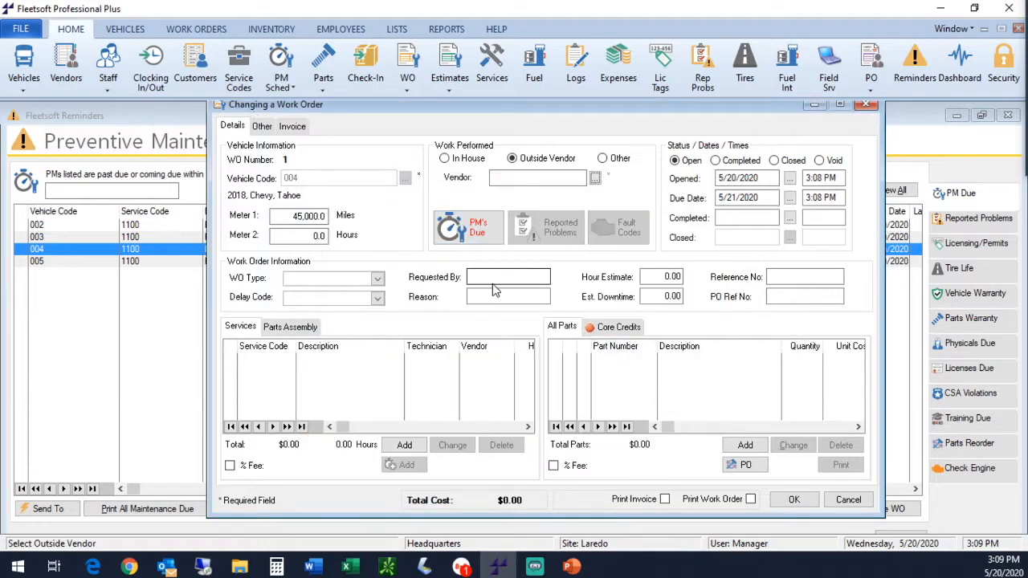
pyautogui.click(847, 500)
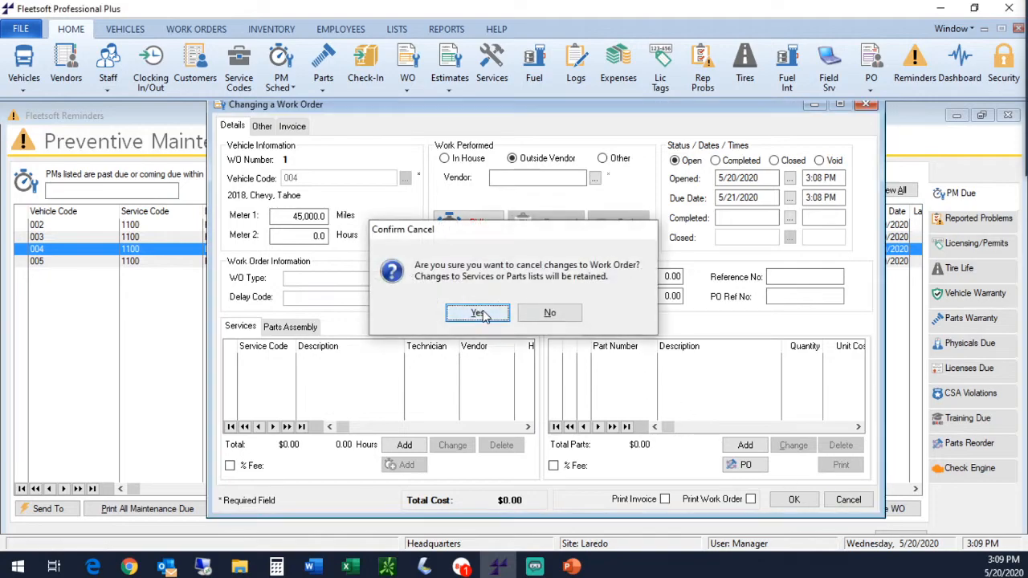
pyautogui.click(478, 313)
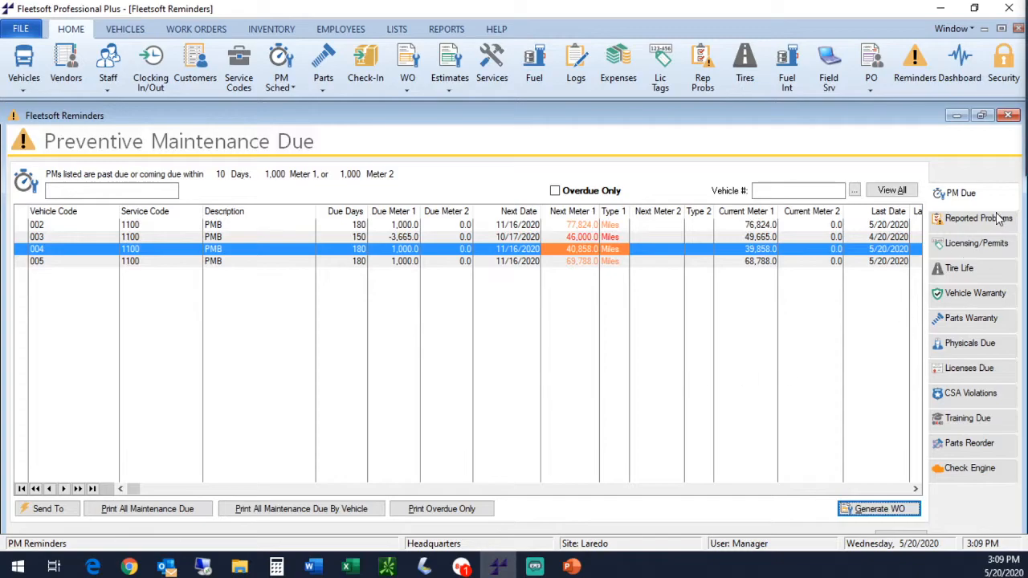
# Step: Close the reminders, switch the working site to HQ, and look at its active vehicles list
pyautogui.click(1008, 115)
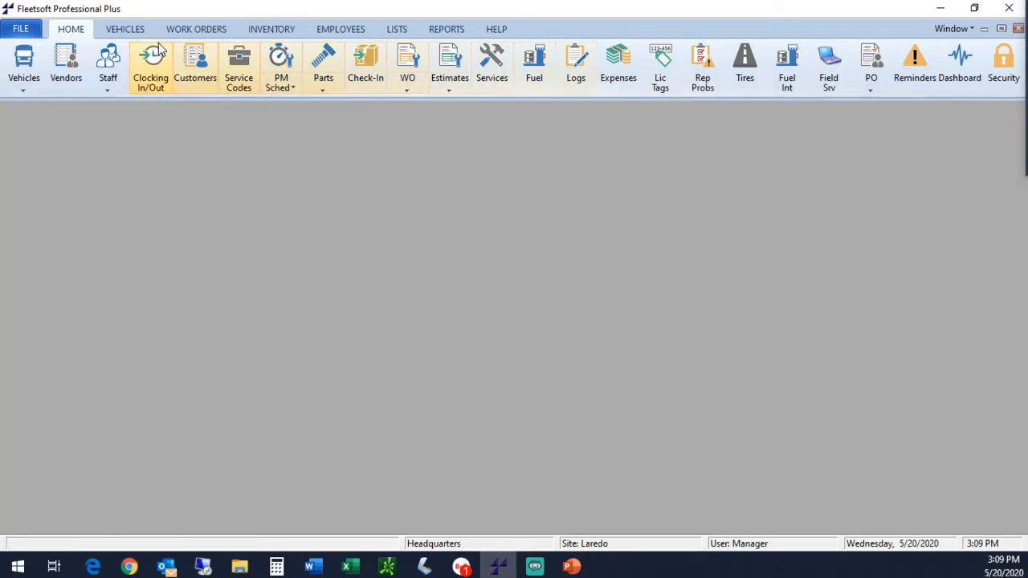
pyautogui.click(23, 34)
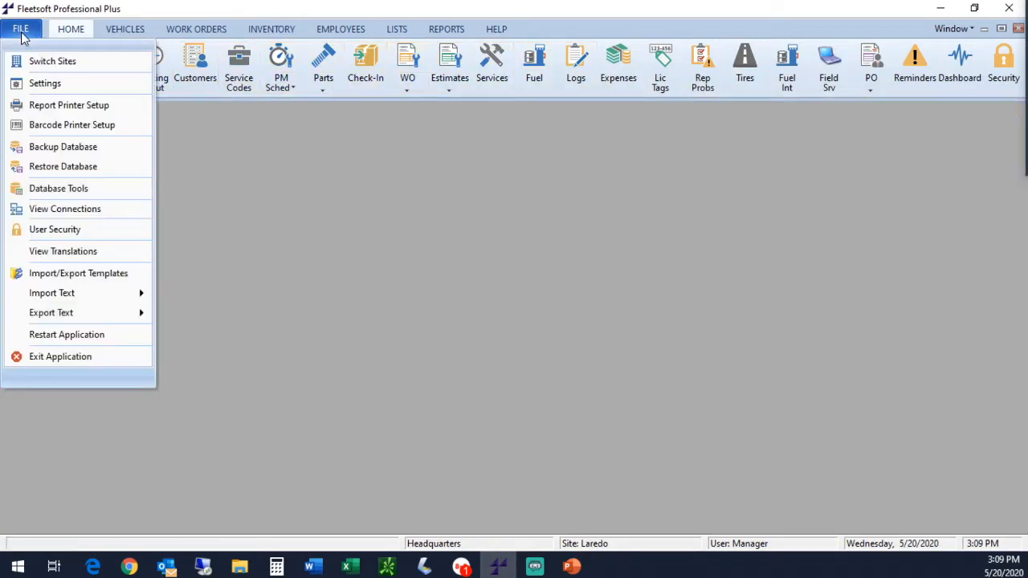
pyautogui.click(53, 58)
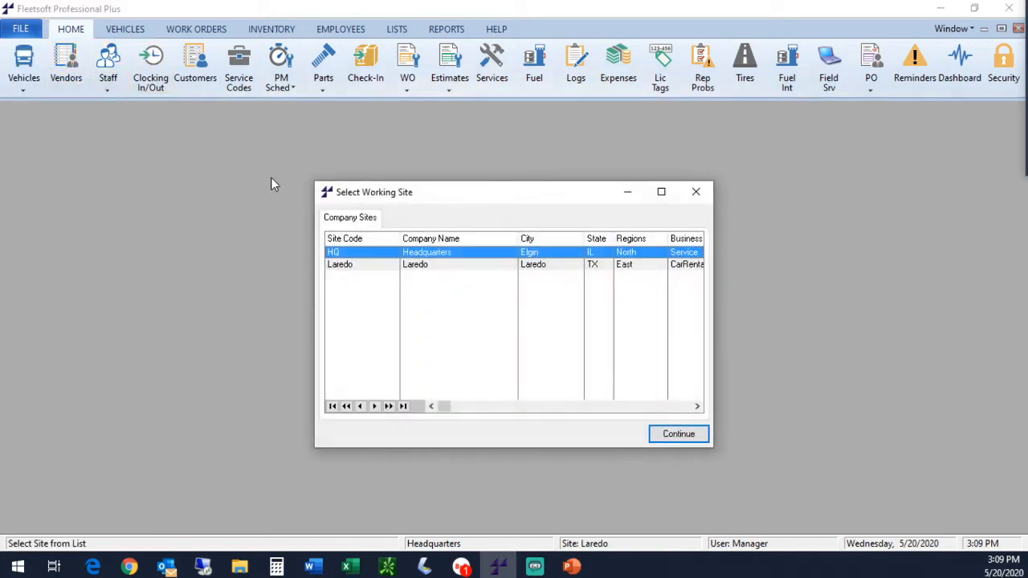
pyautogui.doubleClick(457, 253)
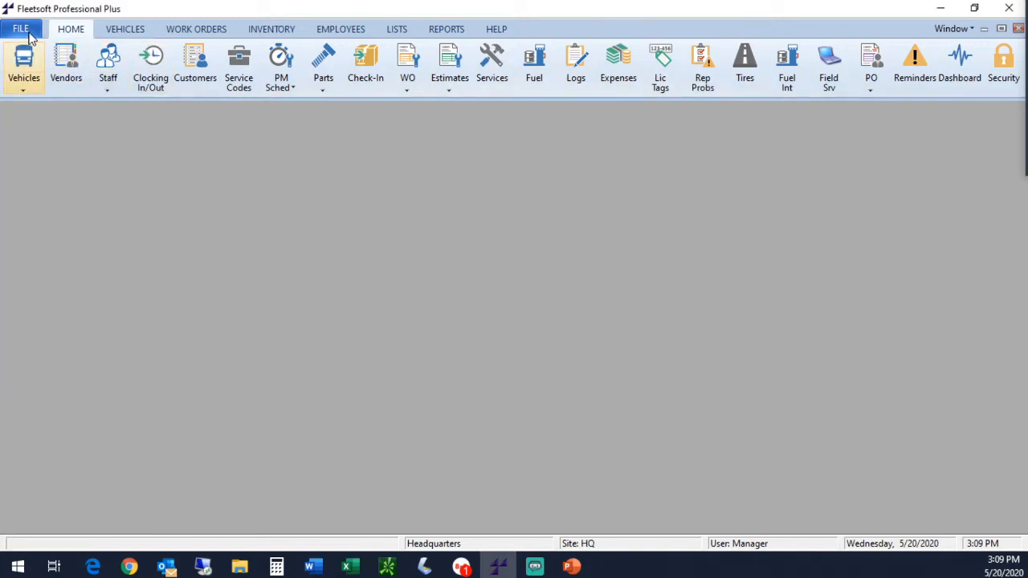
pyautogui.click(31, 55)
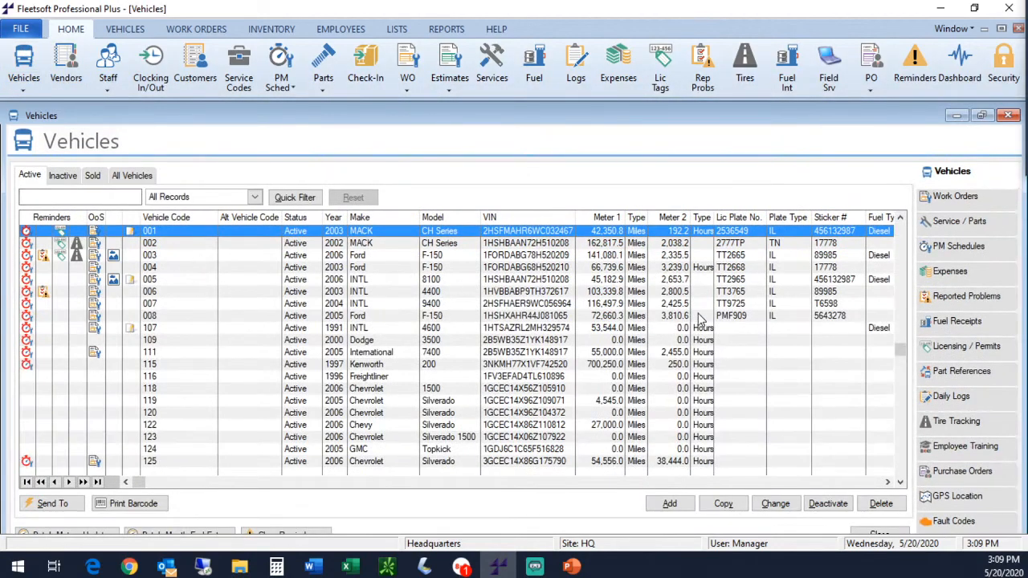
pyautogui.click(883, 533)
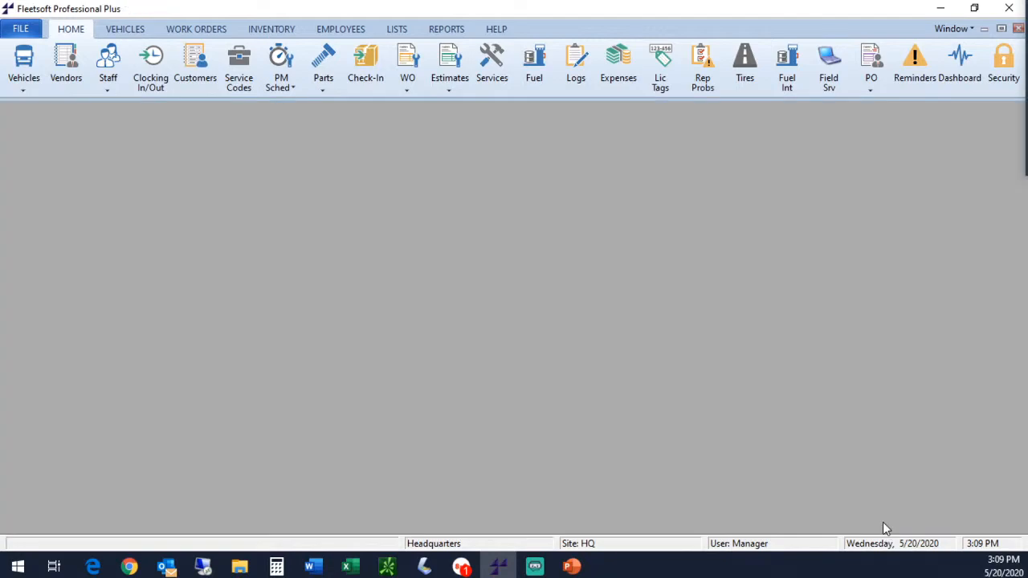
# Step: Generate a new work order from vehicle 002's due service 1622M, Fluid Change- Oil/Filt 06, in the PM reminders
pyautogui.click(916, 61)
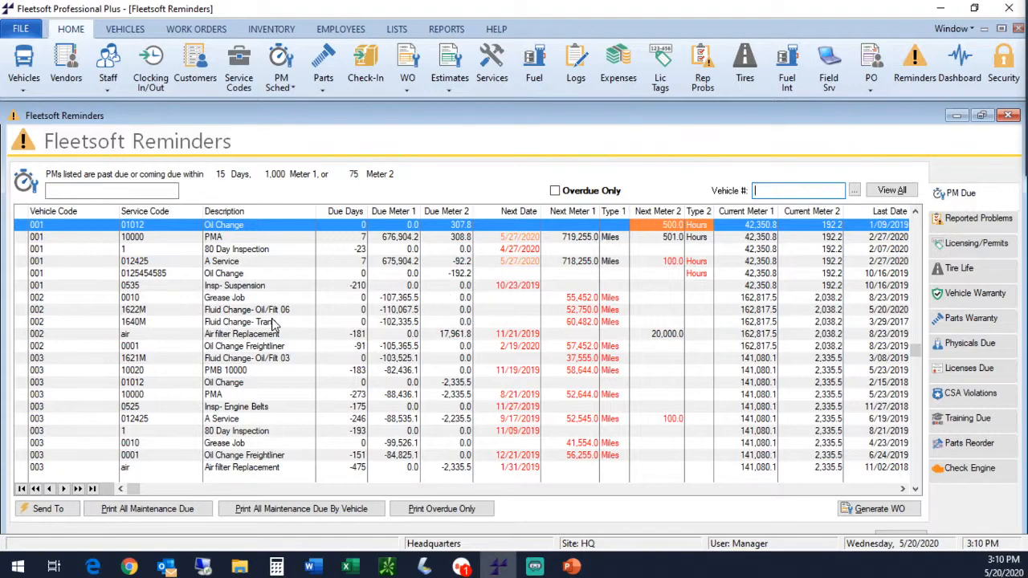
pyautogui.click(302, 312)
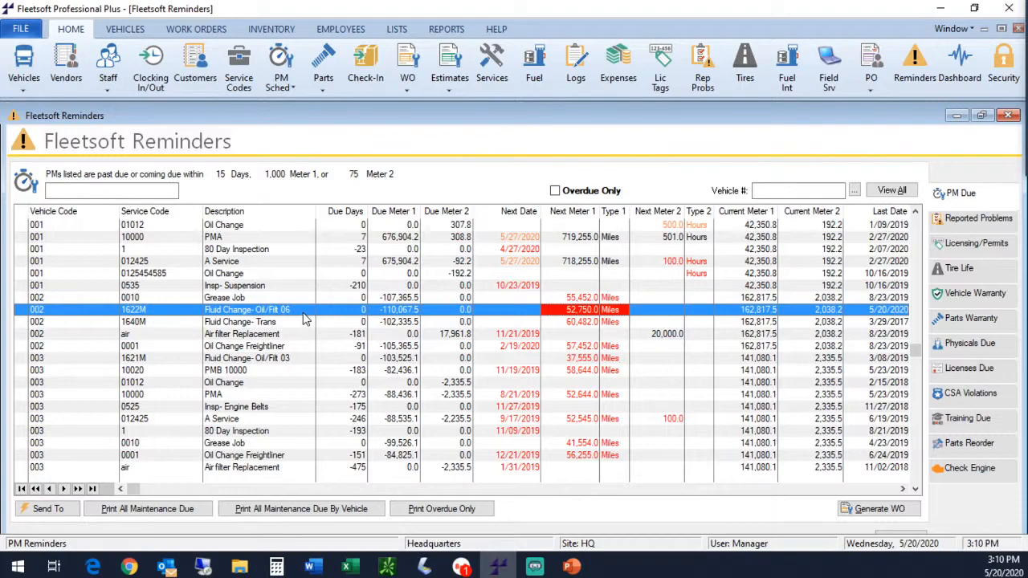
pyautogui.click(880, 510)
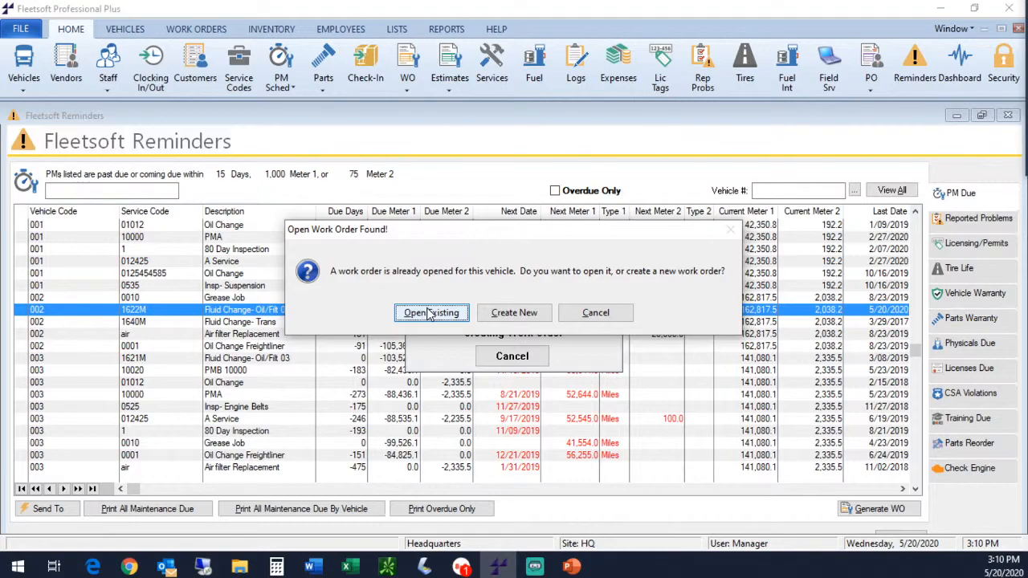
pyautogui.click(514, 313)
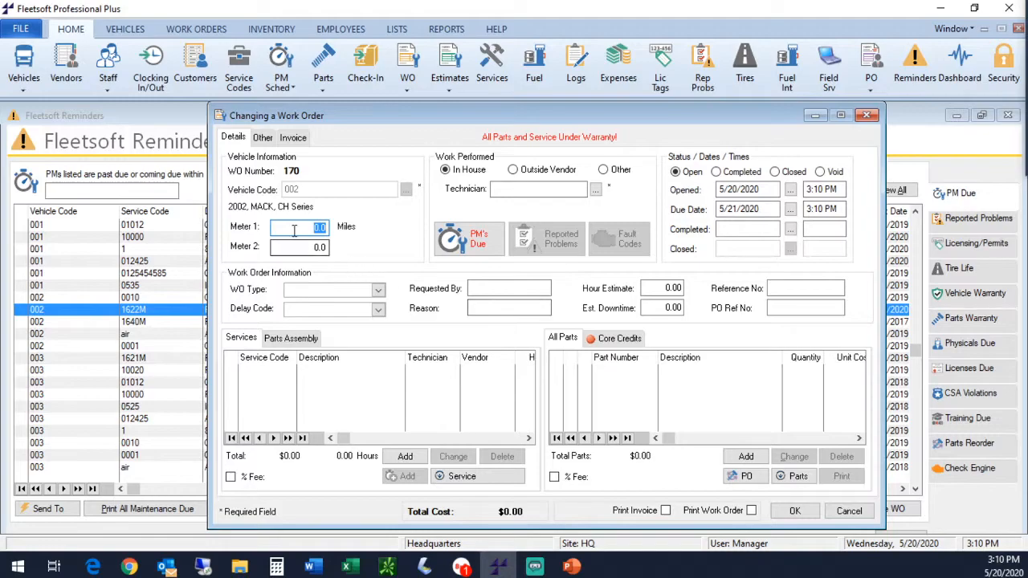
# Step: Set the work order's meter 1 reading to 164000, accept it, and assign EMP 001 as the in-house technician
pyautogui.moveTo(405, 117)
pyautogui.mouseDown()
pyautogui.moveTo(459, 276)
pyautogui.moveTo(458, 353)
pyautogui.moveTo(417, 102)
pyautogui.mouseUp()
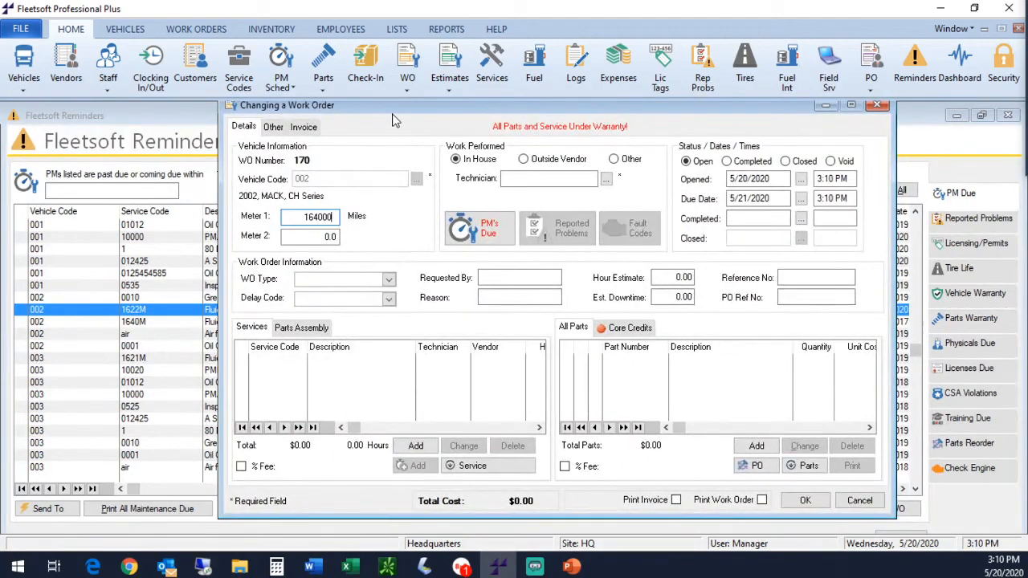
pyautogui.press('Tab')
pyautogui.click(477, 313)
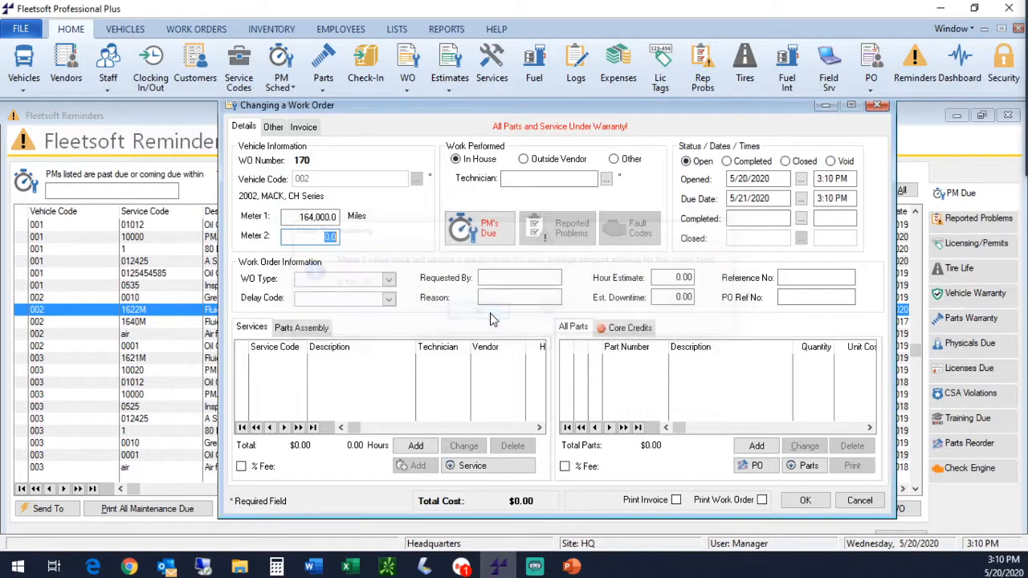
pyautogui.click(607, 180)
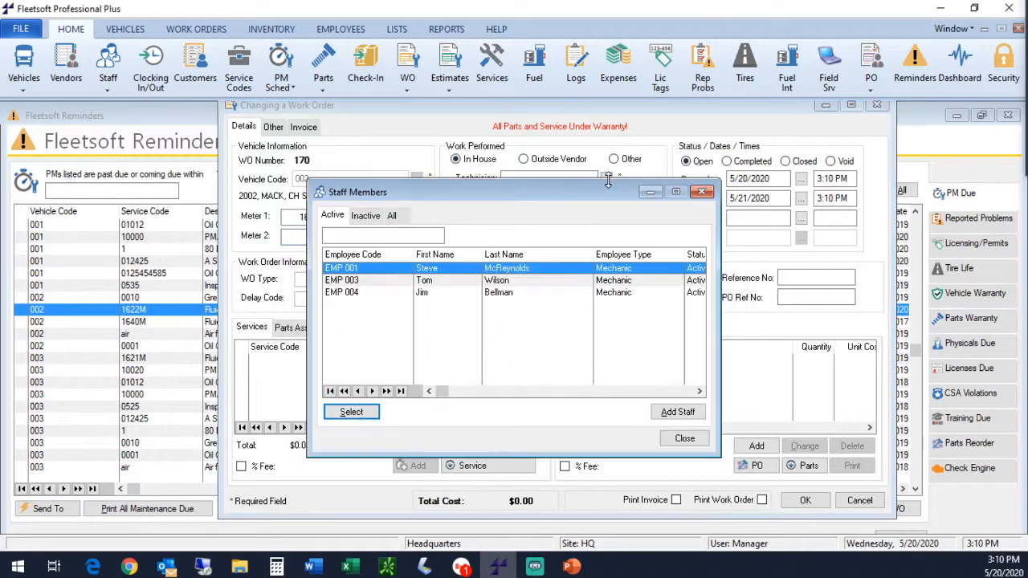
pyautogui.doubleClick(458, 270)
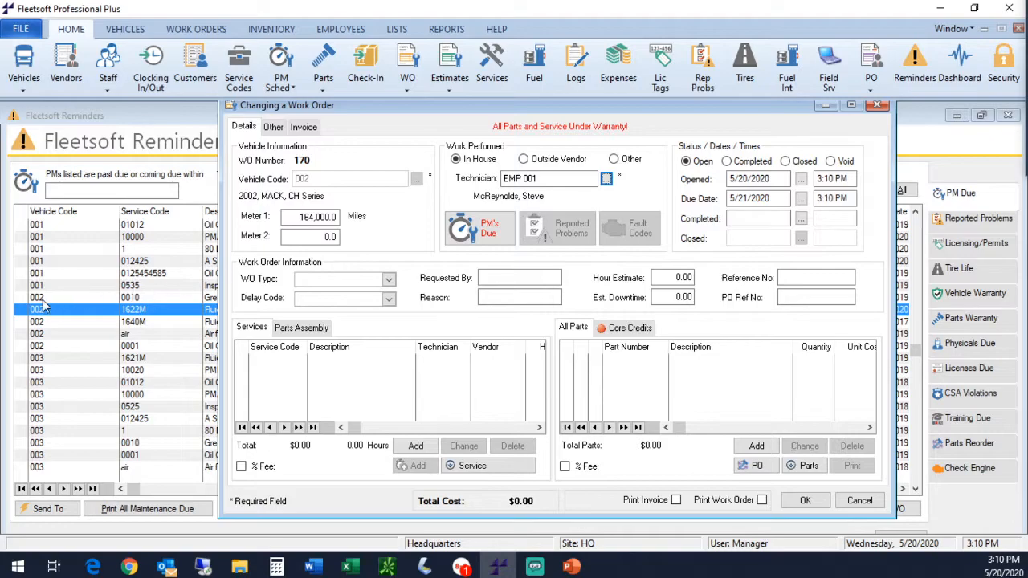
# Step: Add the due PM service 0001, Oil Change Freightliner, to vehicle 002's work order from its PM warnings
pyautogui.click(482, 235)
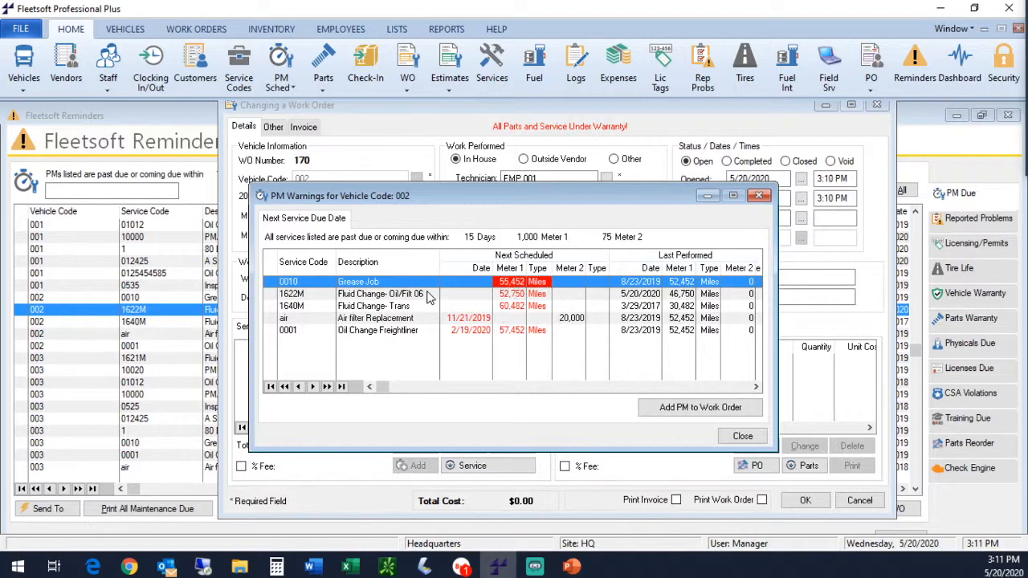
pyautogui.click(484, 331)
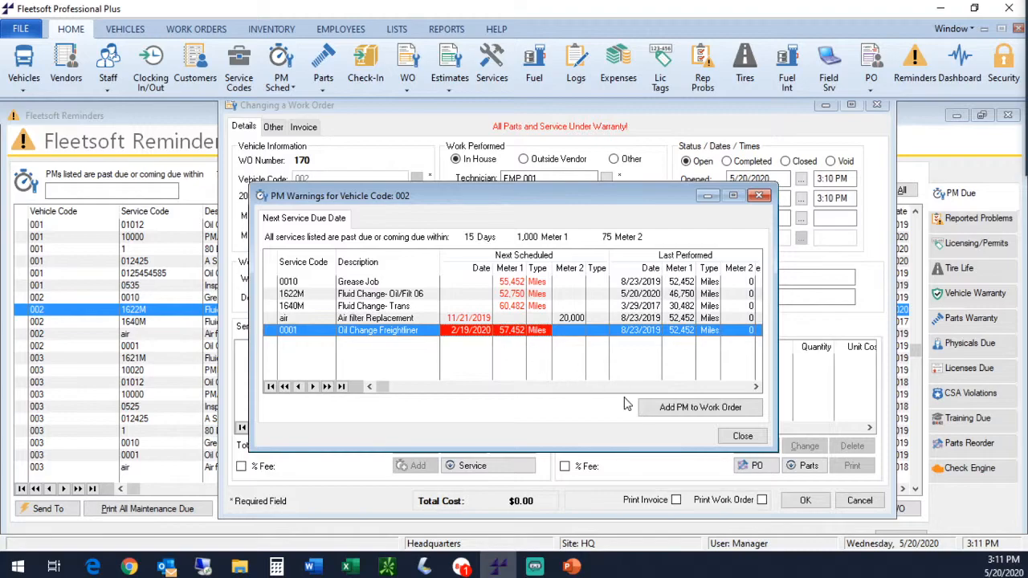
pyautogui.click(688, 410)
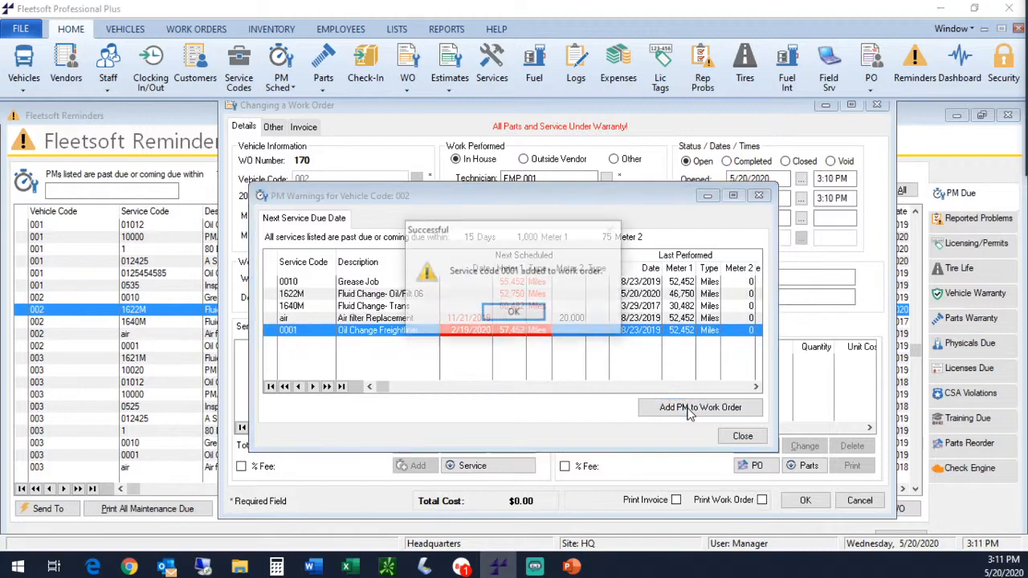
pyautogui.click(515, 314)
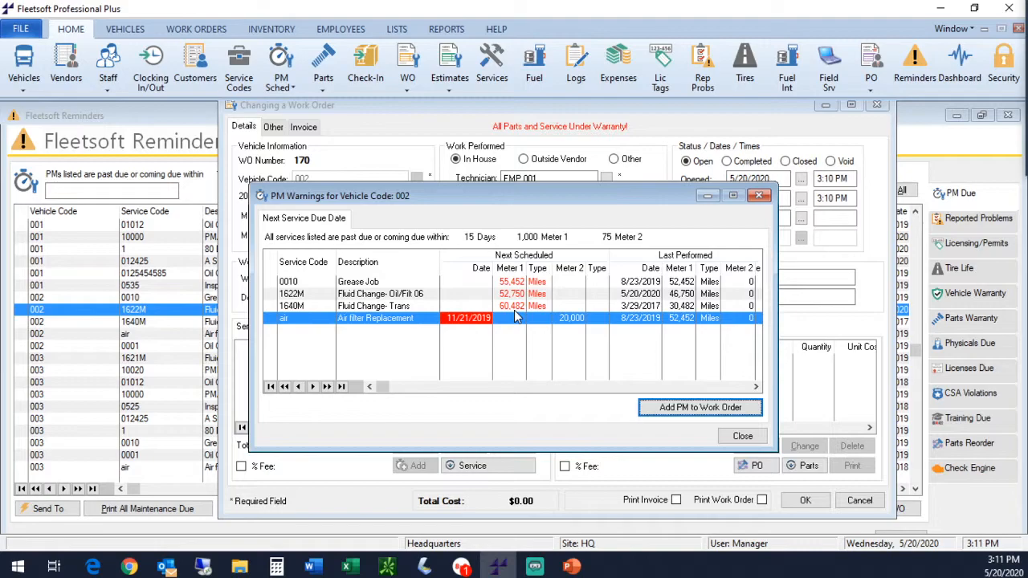
pyautogui.click(743, 437)
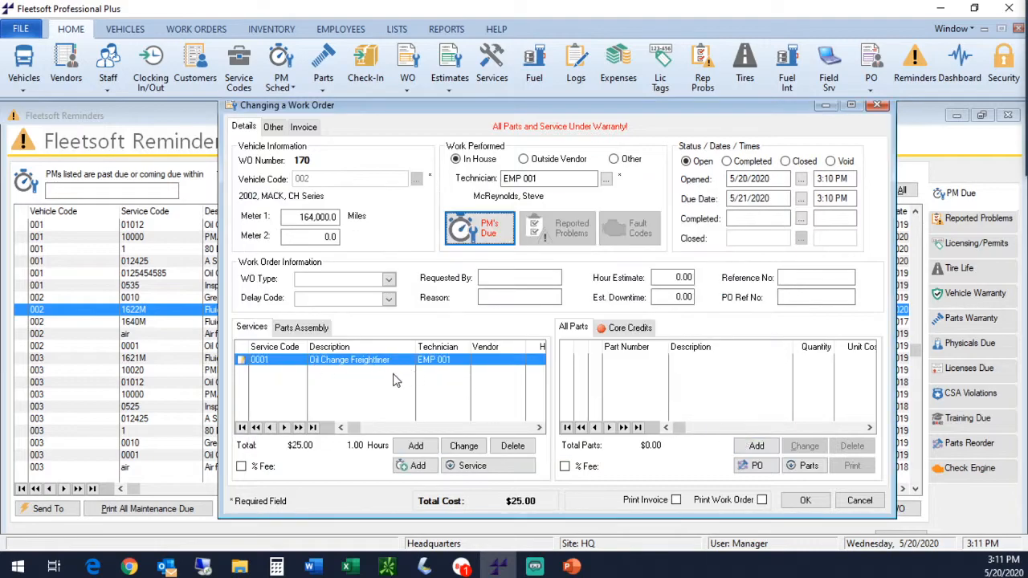
# Step: Time the Oil Change Freightliner service with EMP 001's service timer, add the service time, and check the service times and details
pyautogui.doubleClick(334, 361)
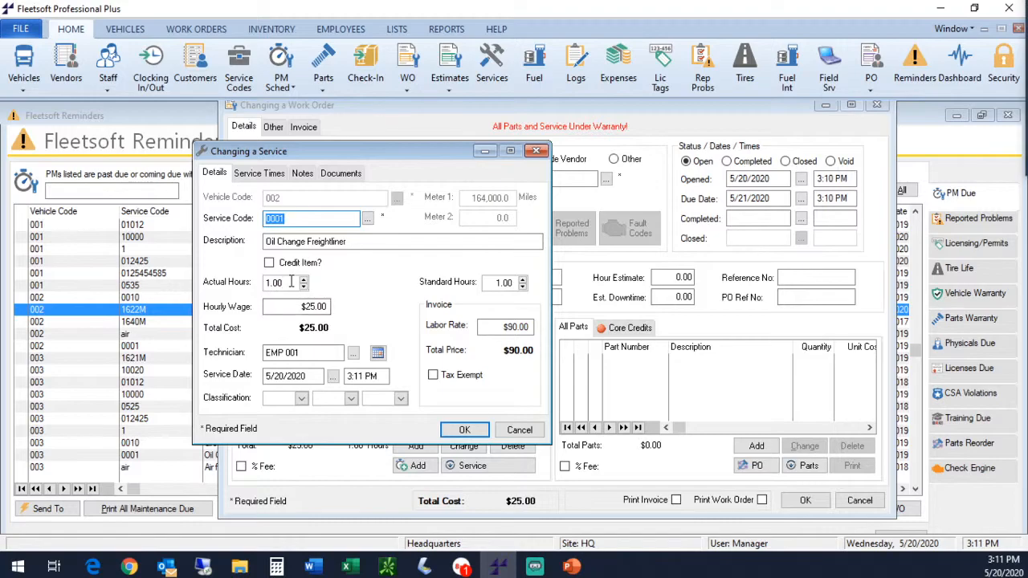
pyautogui.click(270, 173)
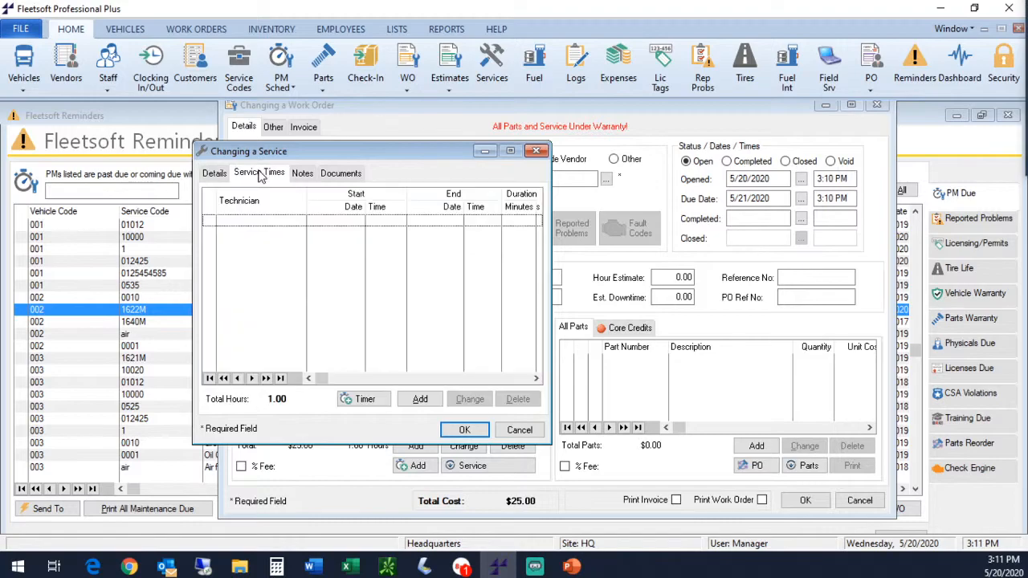
pyautogui.click(368, 404)
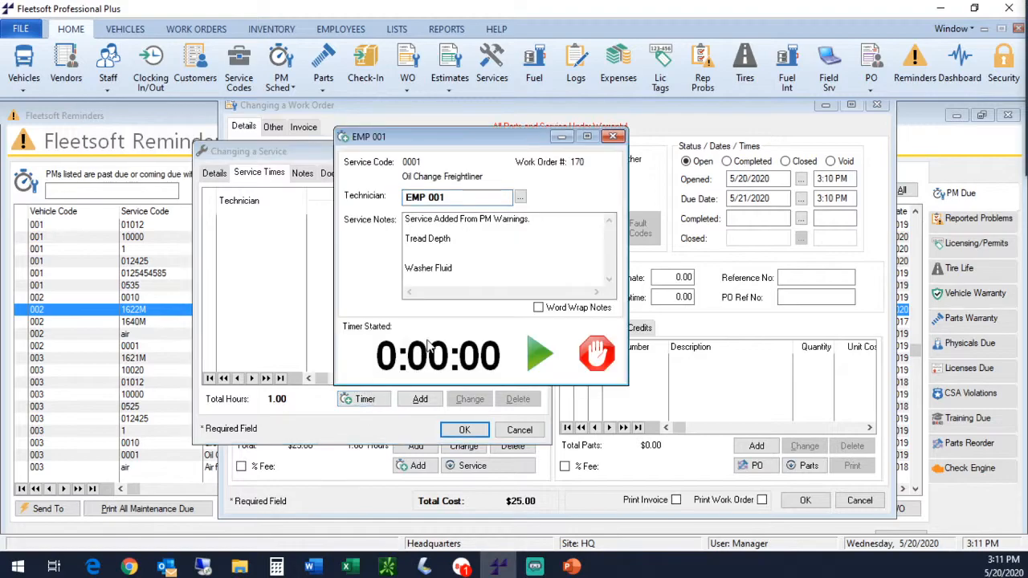
pyautogui.click(542, 365)
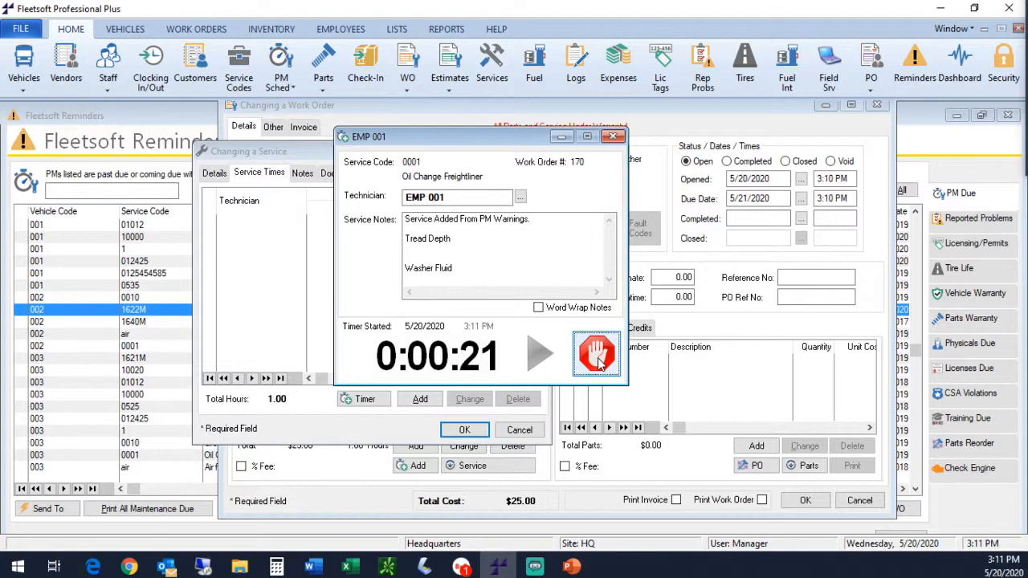
pyautogui.click(598, 363)
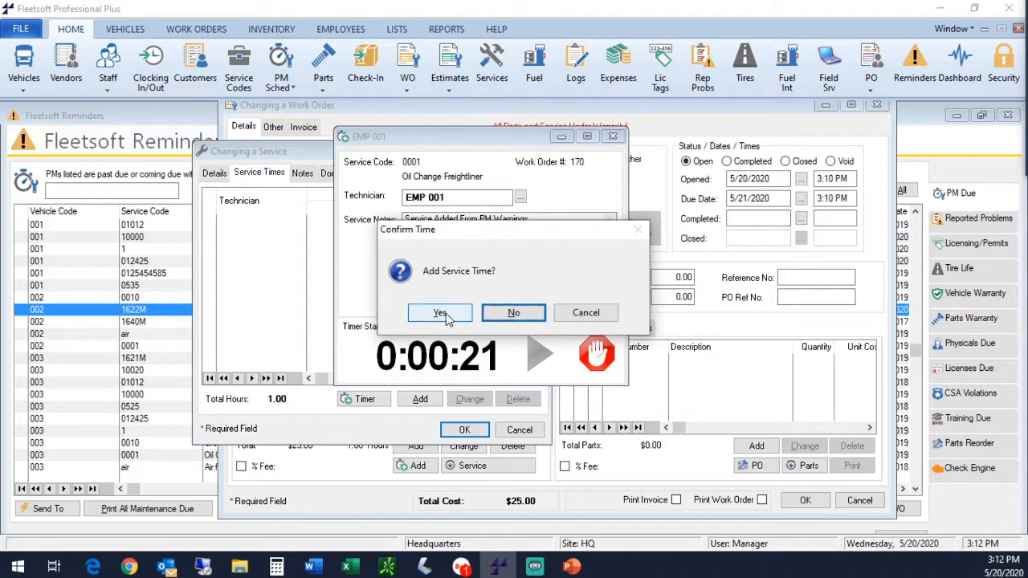
pyautogui.click(441, 314)
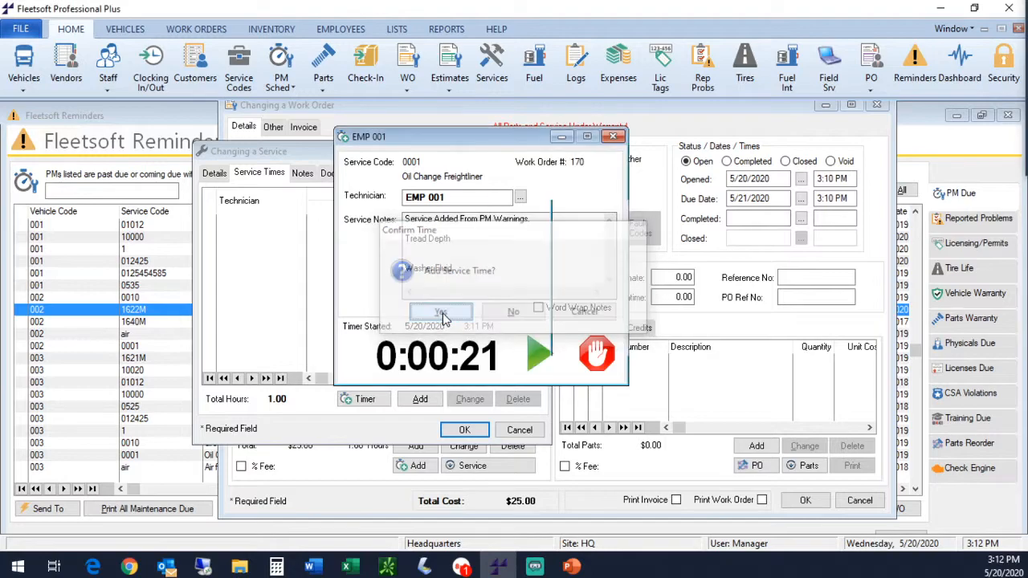
pyautogui.click(211, 174)
pyautogui.click(254, 175)
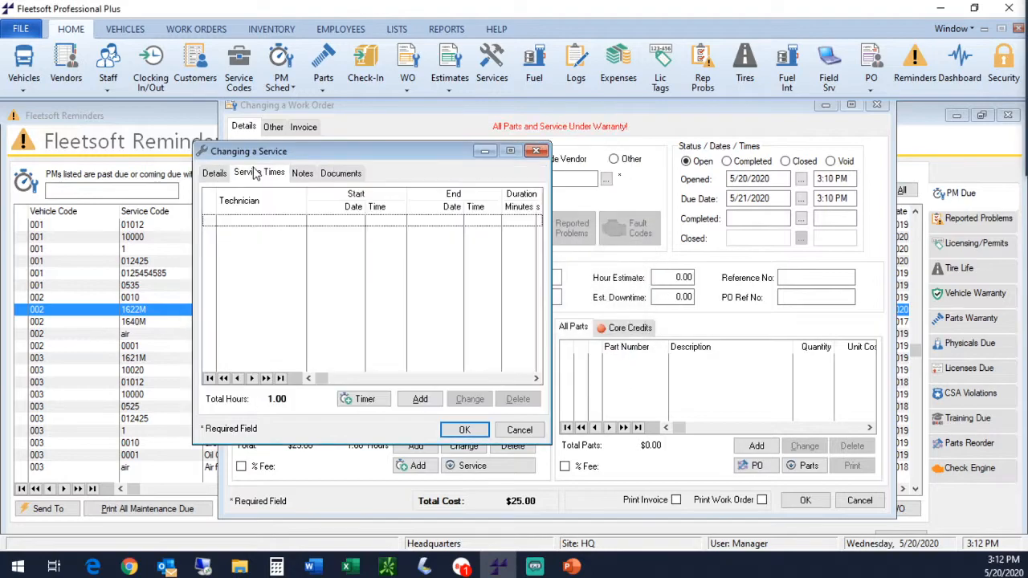
pyautogui.click(212, 176)
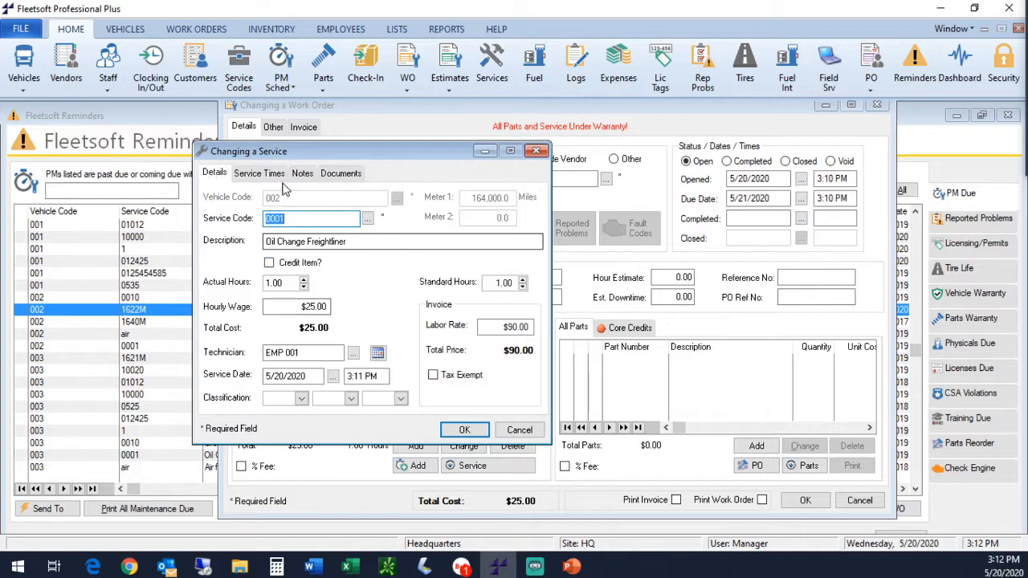
# Step: Add a second service time for EMP 001 to the Oil Change Freightliner service, and delete that entry
pyautogui.click(258, 173)
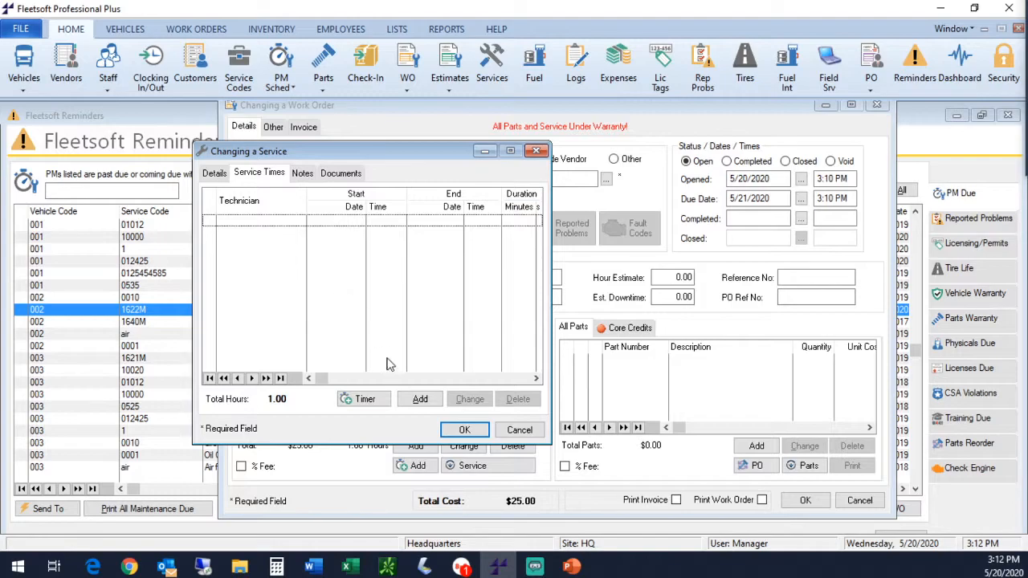
pyautogui.click(420, 399)
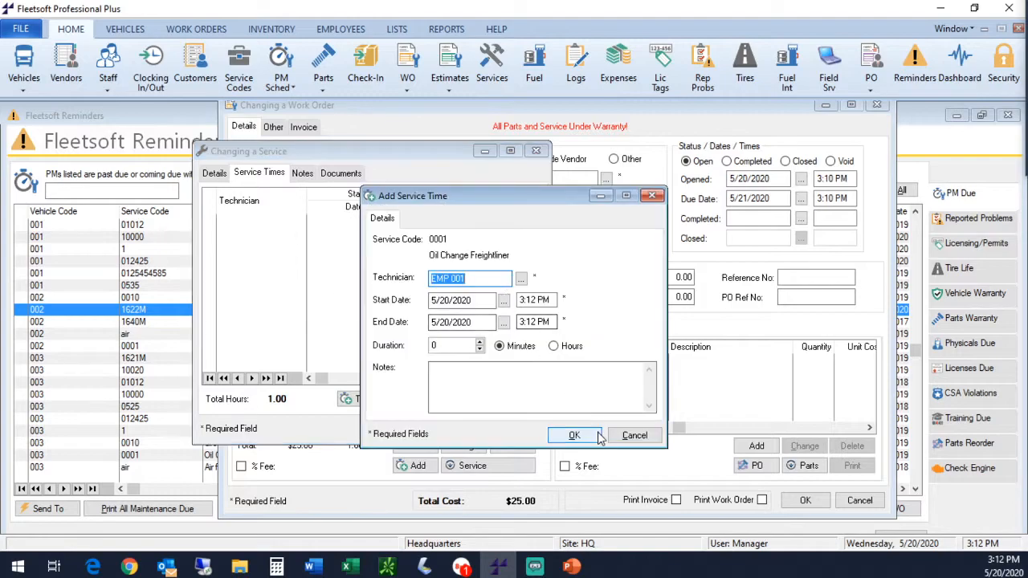
pyautogui.click(575, 435)
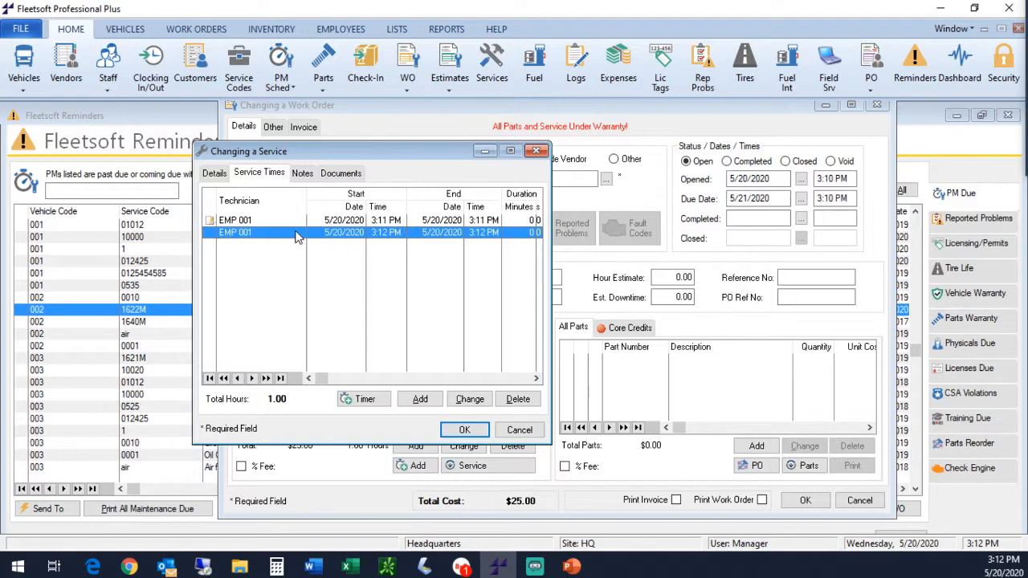
pyautogui.click(518, 399)
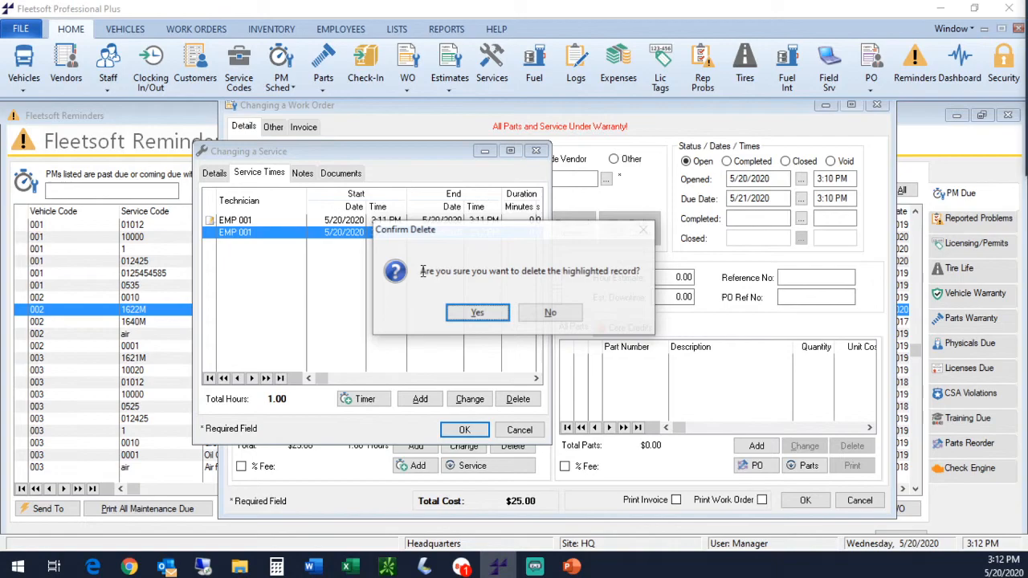
pyautogui.click(479, 313)
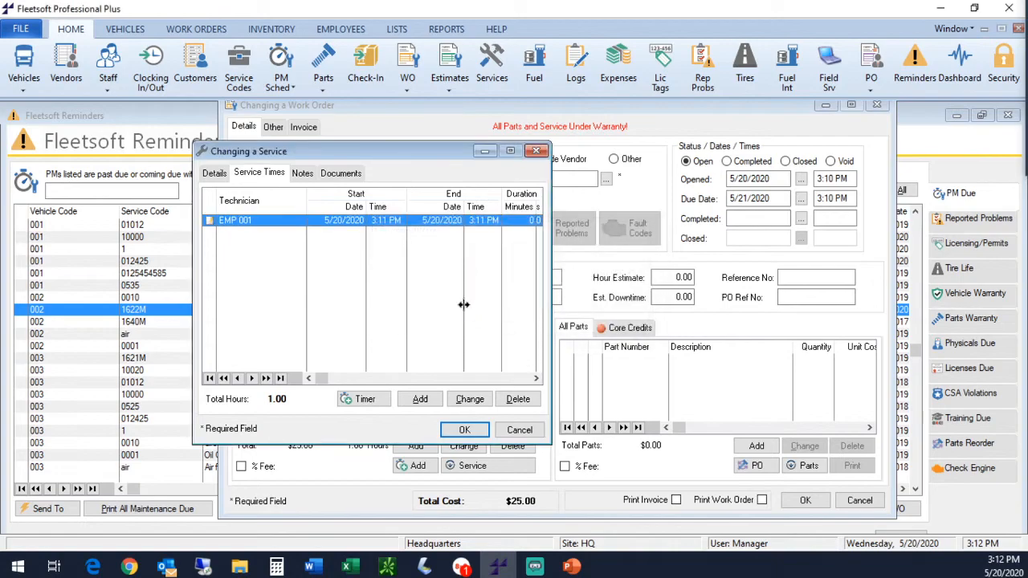
# Step: Set the remaining EMP 001 service time's duration to 8 minutes and save the Oil Change Freightliner service
pyautogui.doubleClick(496, 229)
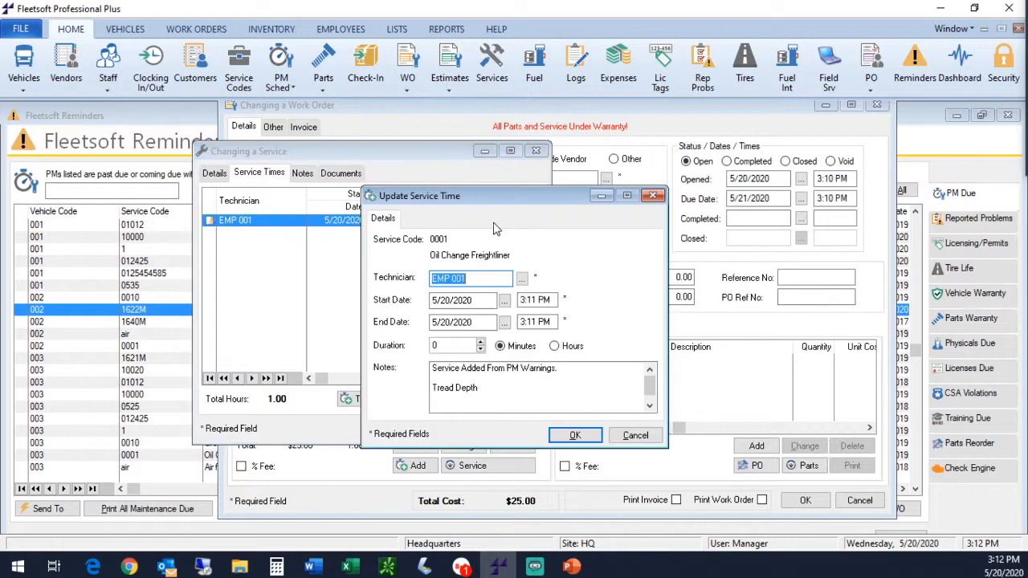
pyautogui.click(481, 343)
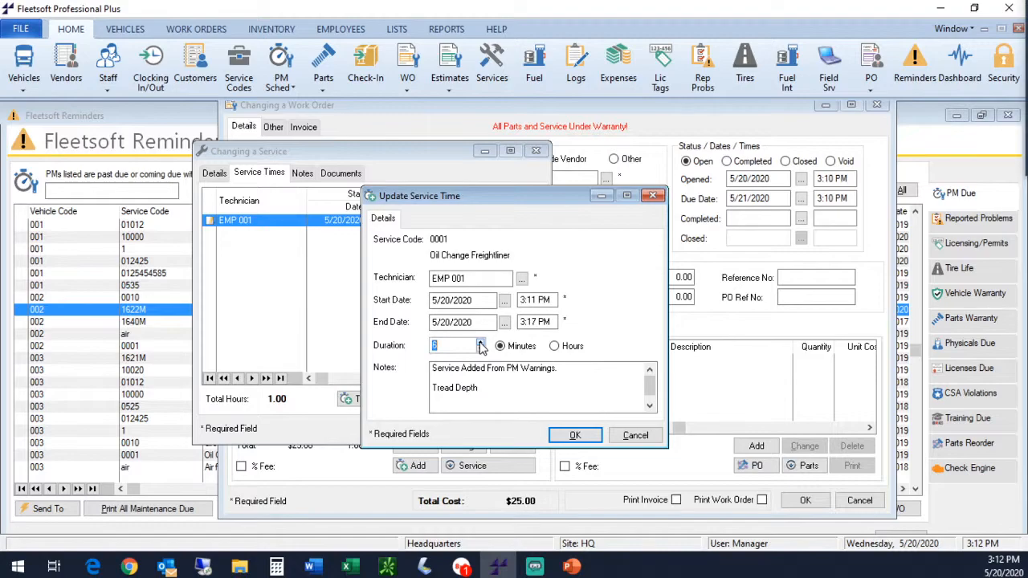
pyautogui.click(575, 435)
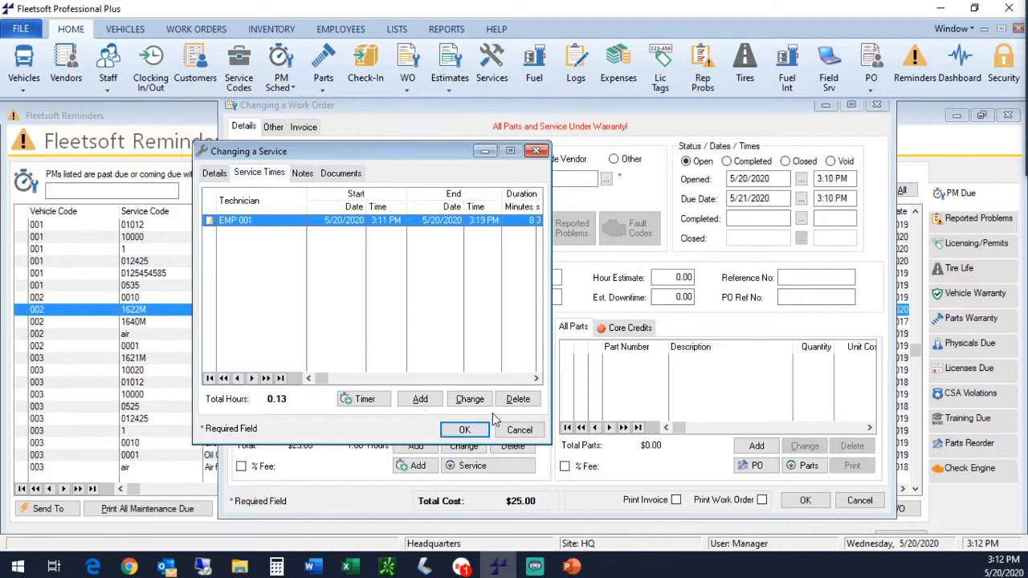
pyautogui.click(464, 429)
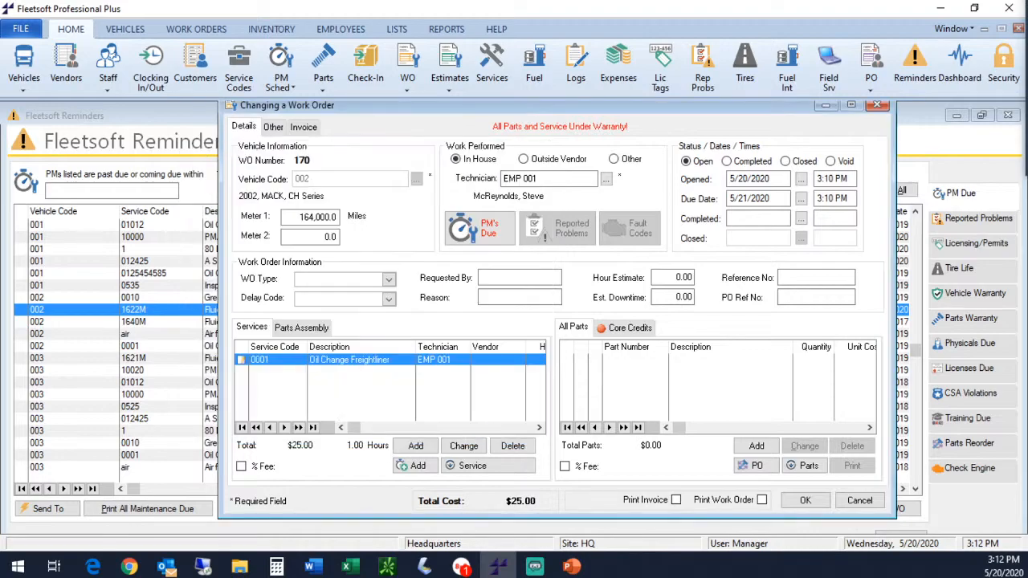
# Step: Review the Oil Change Freightliner service's actual hours, cost and service times on the work order
pyautogui.doubleClick(407, 361)
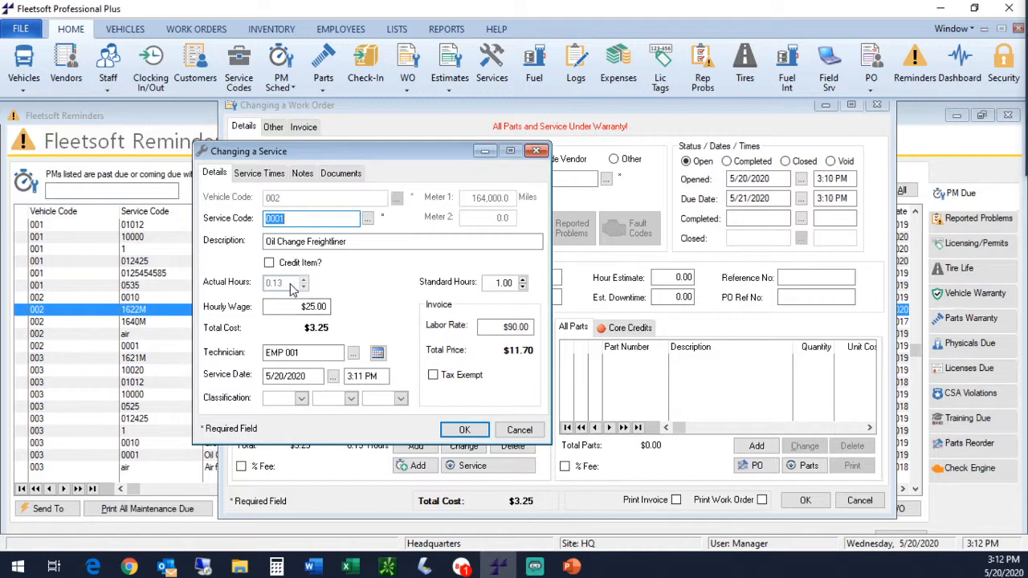
pyautogui.click(265, 173)
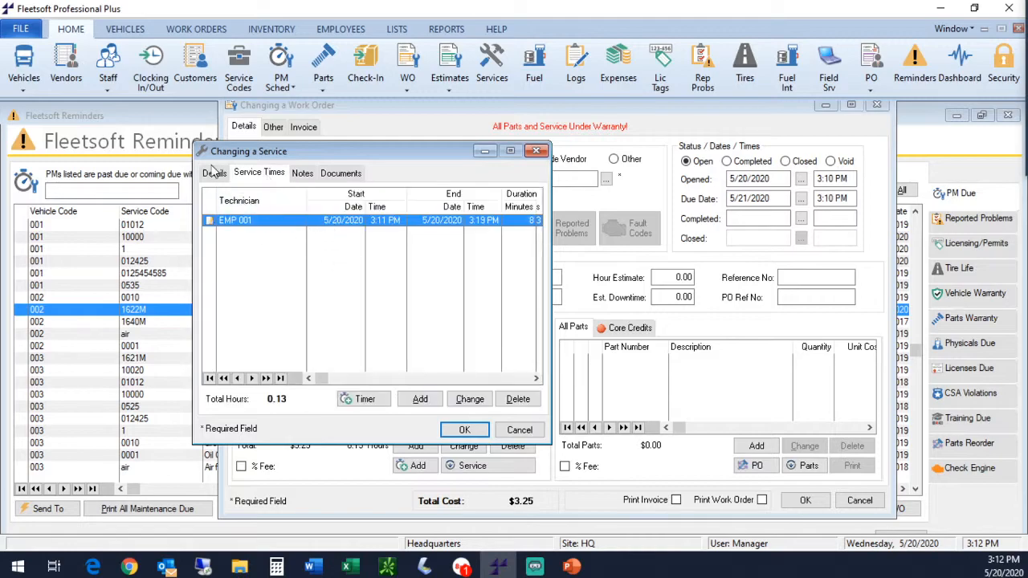
pyautogui.click(214, 173)
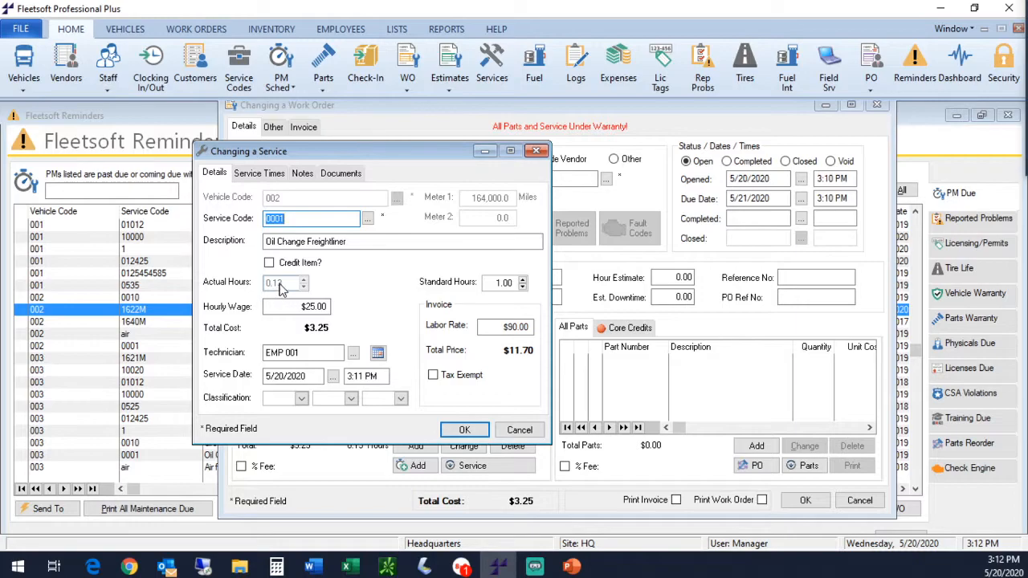
pyautogui.click(462, 430)
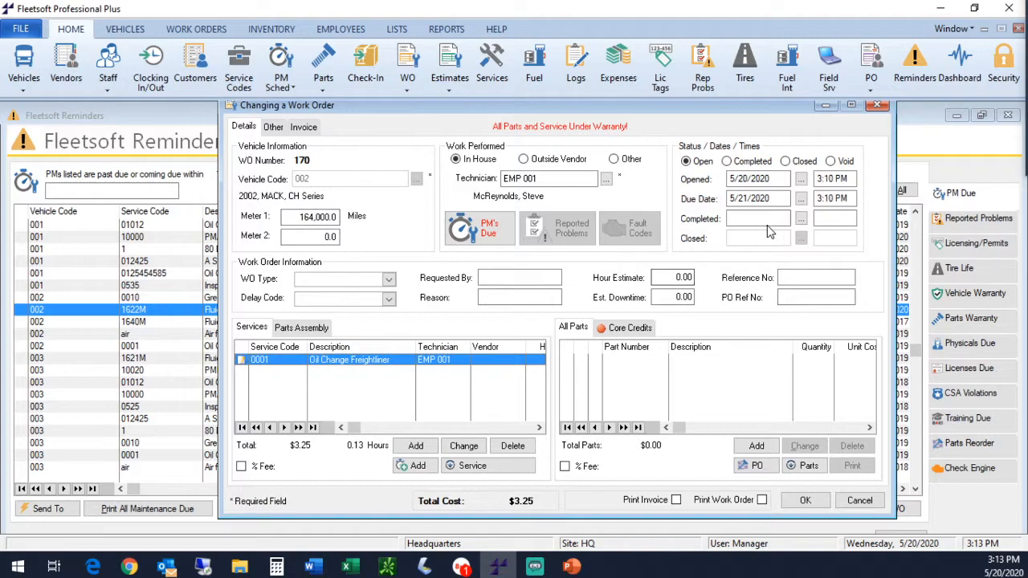
pyautogui.doubleClick(326, 359)
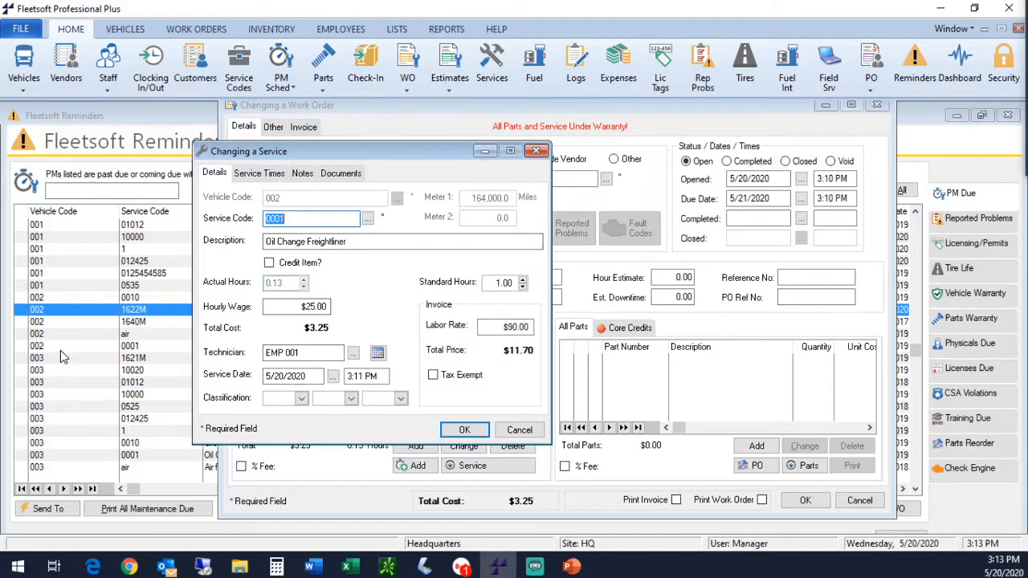
pyautogui.click(464, 430)
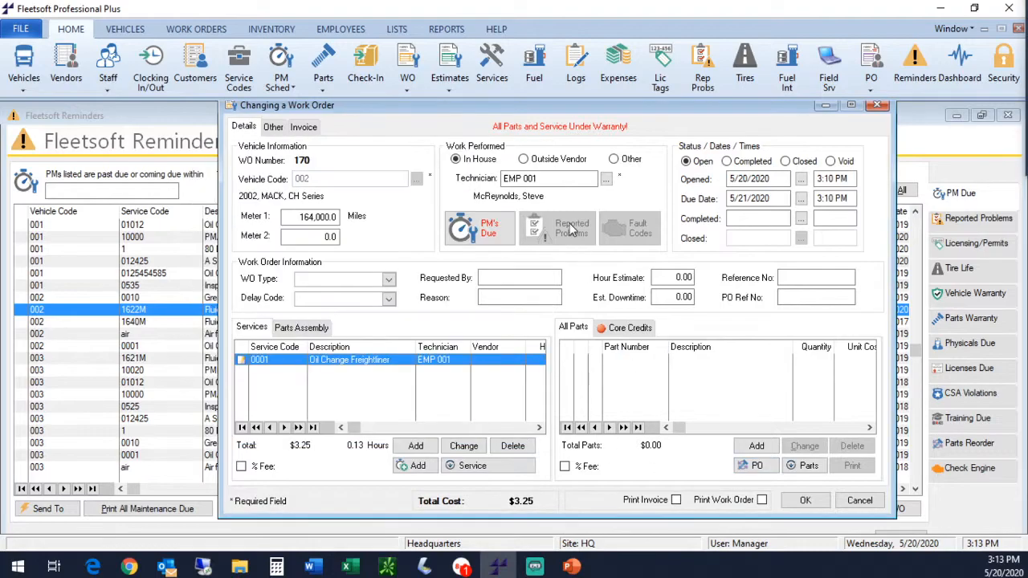
# Step: Save vehicle 002's work order and close the reminders
pyautogui.click(807, 501)
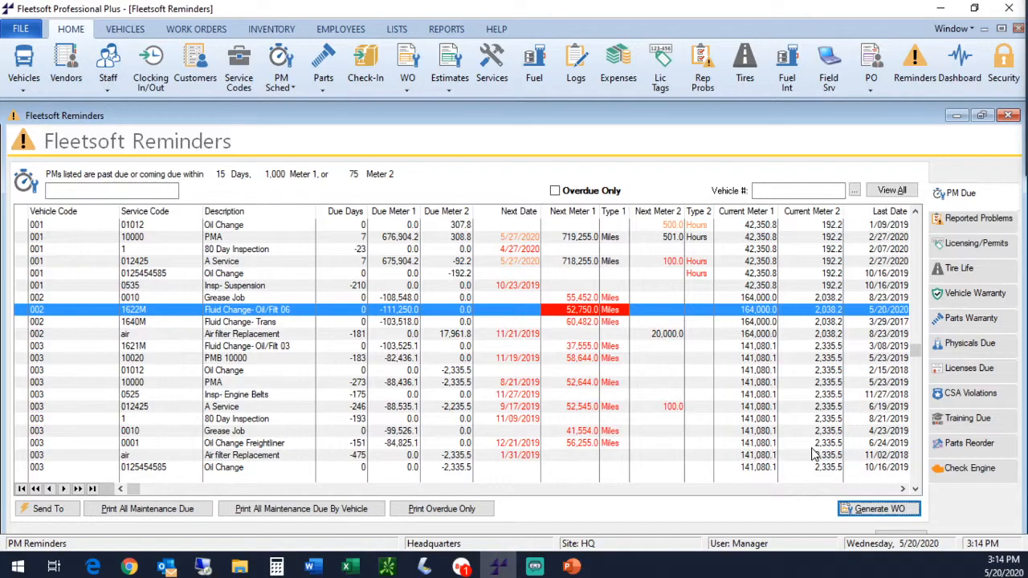
pyautogui.click(1010, 117)
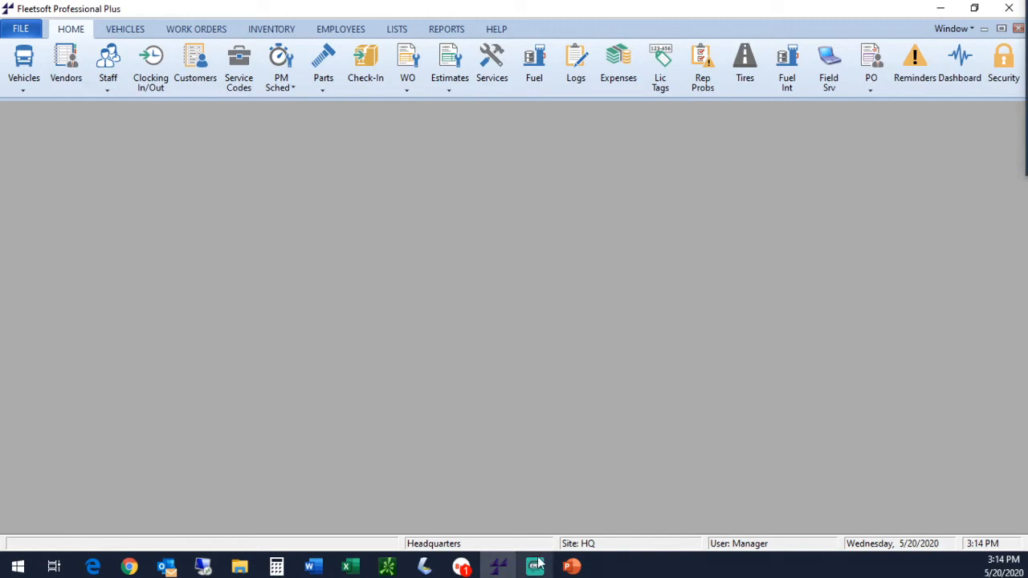
pyautogui.moveTo(558, 566)
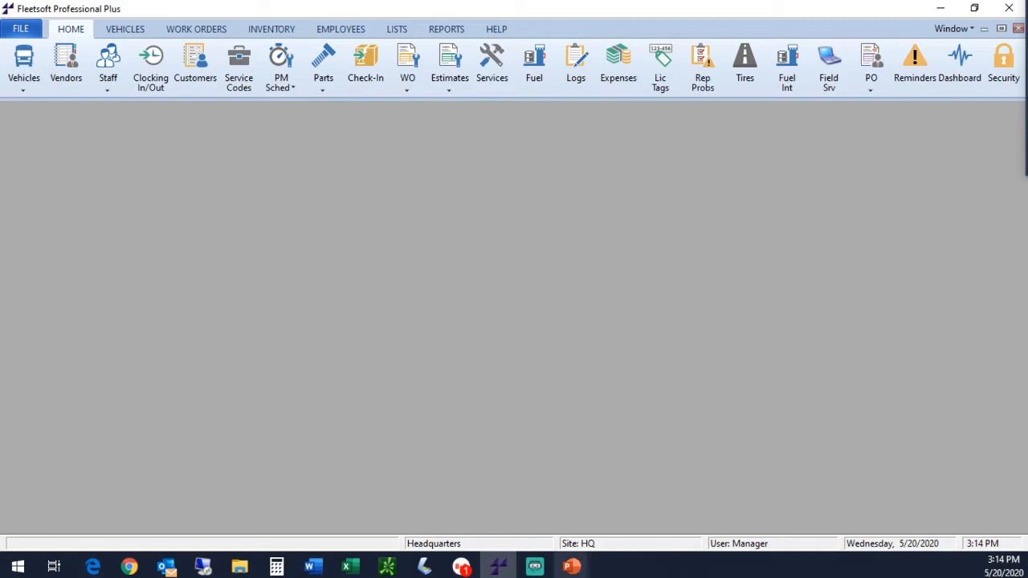
pyautogui.click(590, 510)
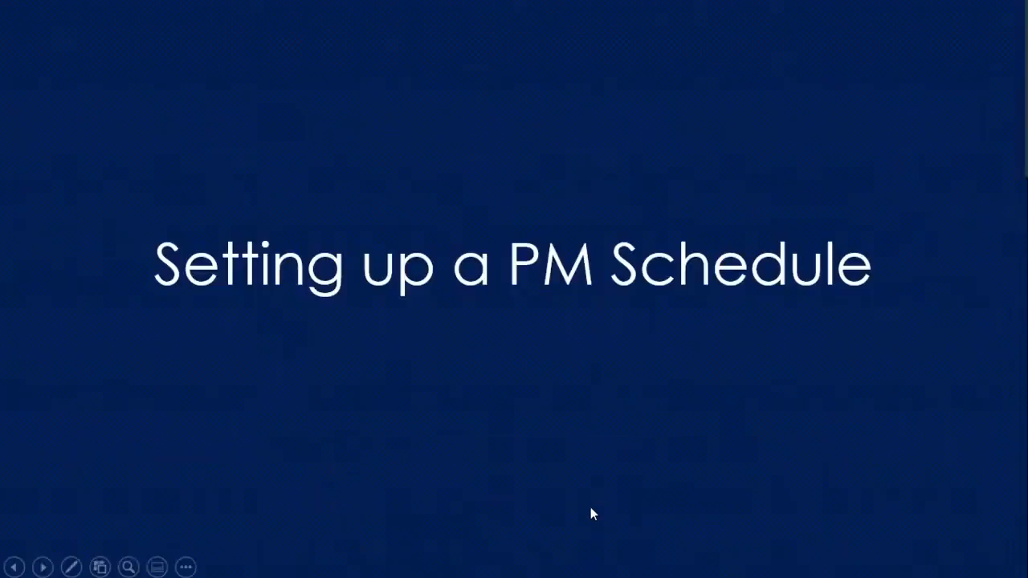
pyautogui.click(592, 508)
pyautogui.click(591, 509)
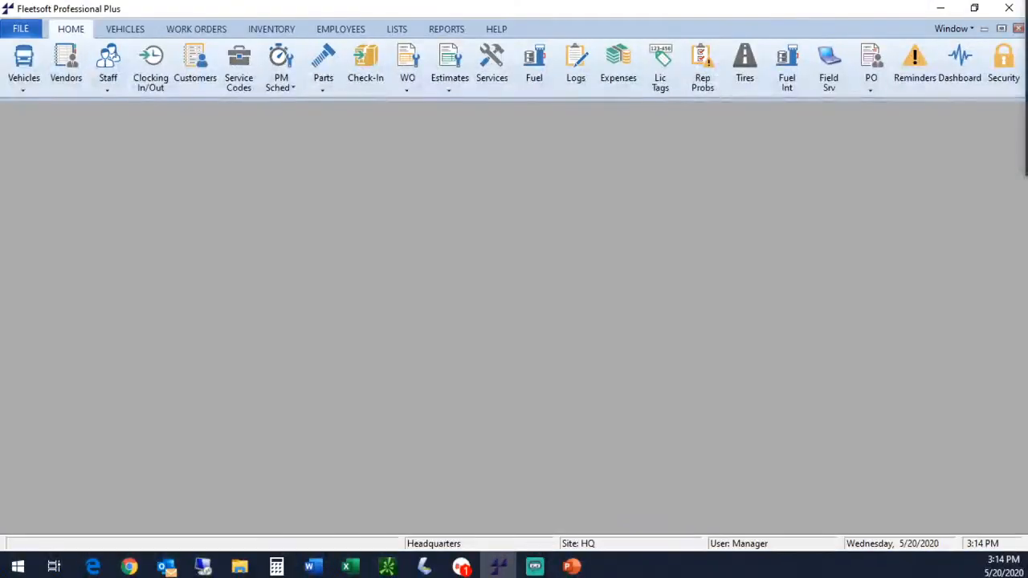
# Step: Open the vehicle list and filter the active vehicles with the saved Ford query
pyautogui.click(36, 51)
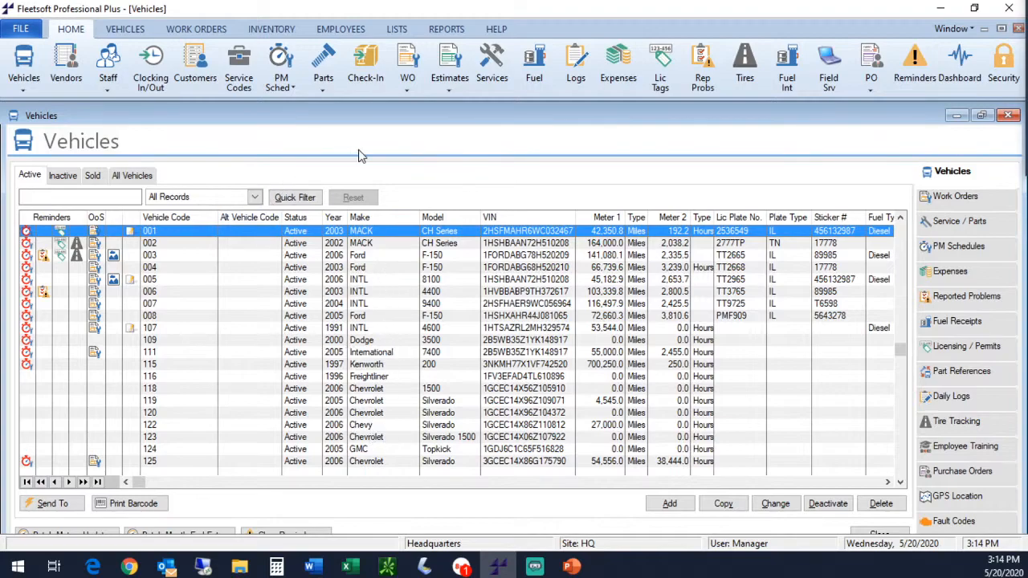
pyautogui.click(447, 29)
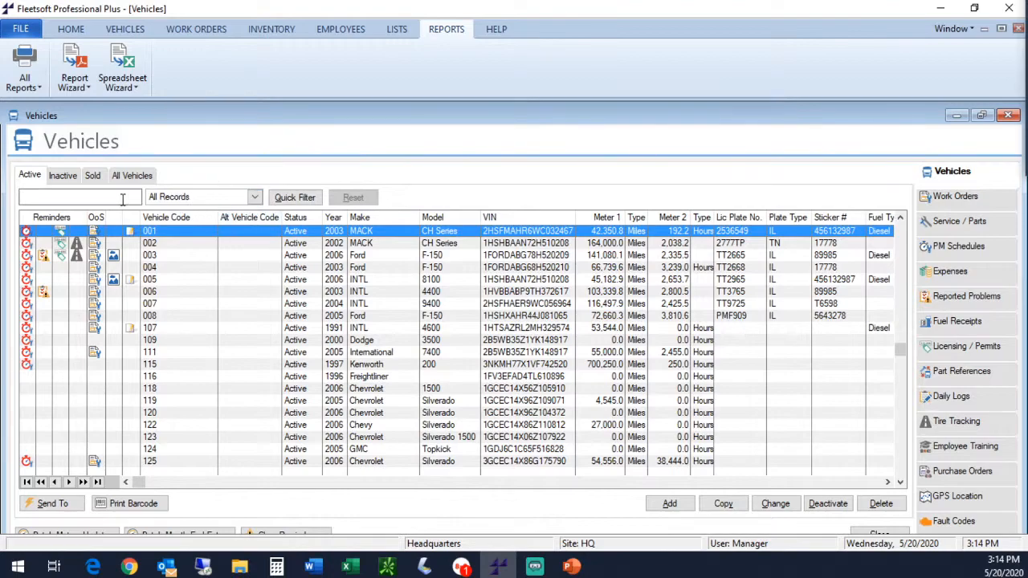
pyautogui.click(254, 199)
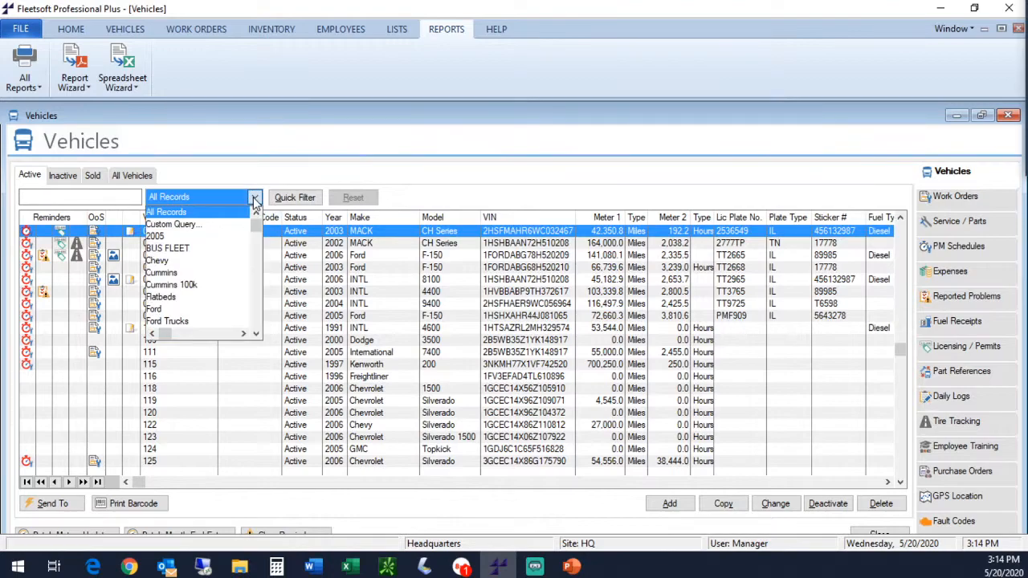
pyautogui.moveTo(259, 229); pyautogui.dragTo(254, 269)
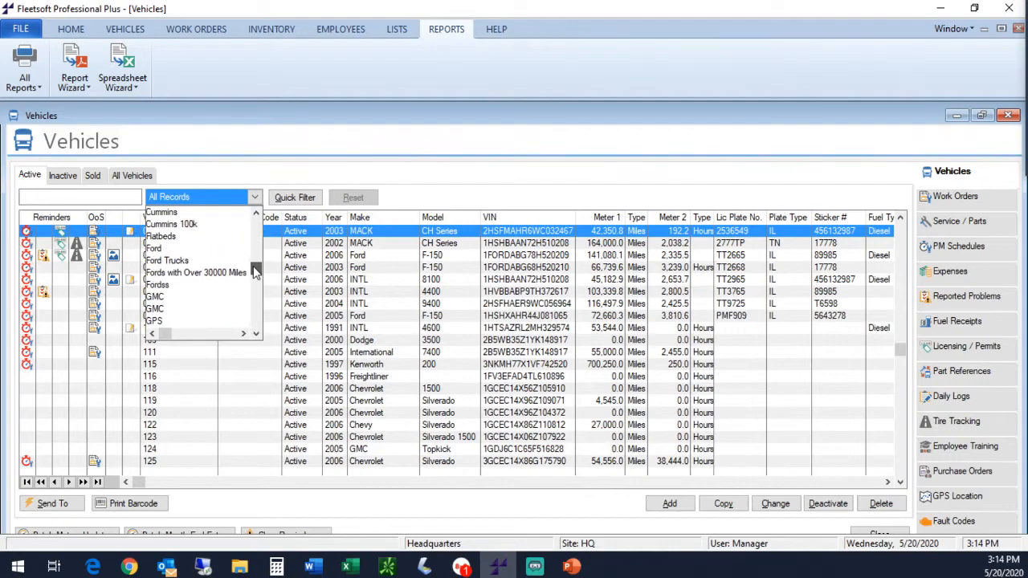
pyautogui.click(157, 249)
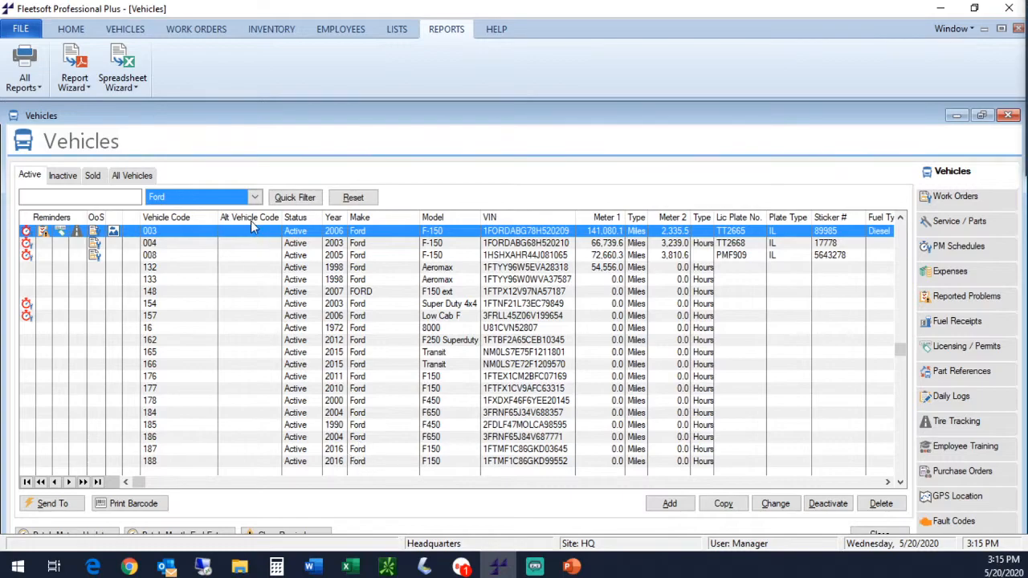
# Step: Filter the vehicle list with the Fords with Over 30000 Miles query and sort it by Meter 1
pyautogui.click(254, 199)
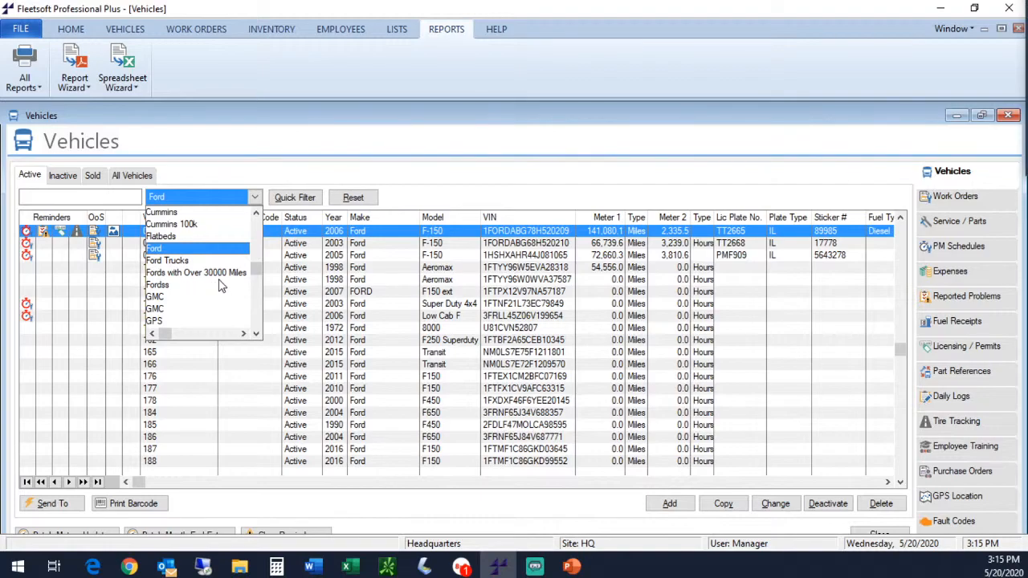
pyautogui.click(182, 274)
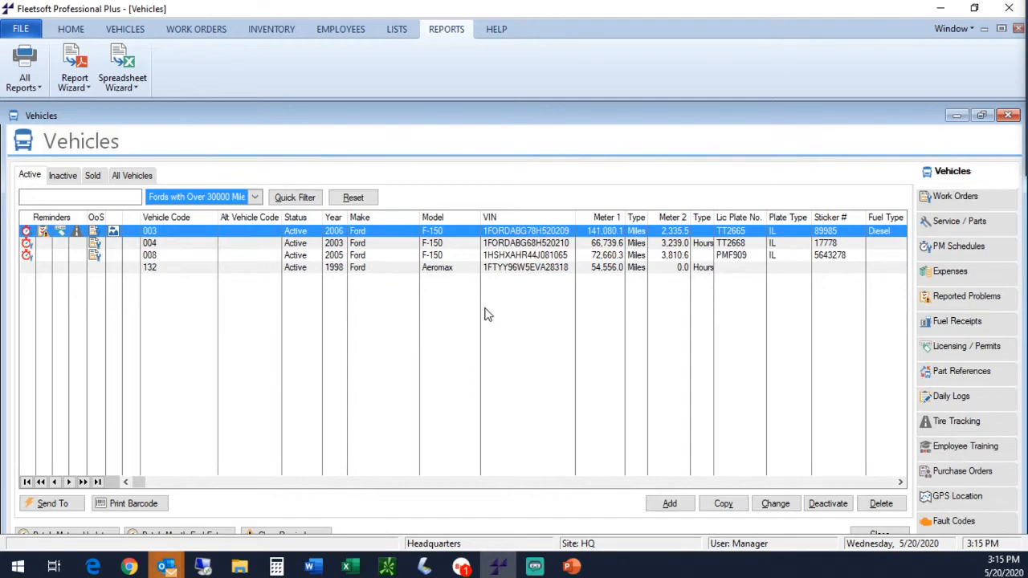
pyautogui.click(610, 218)
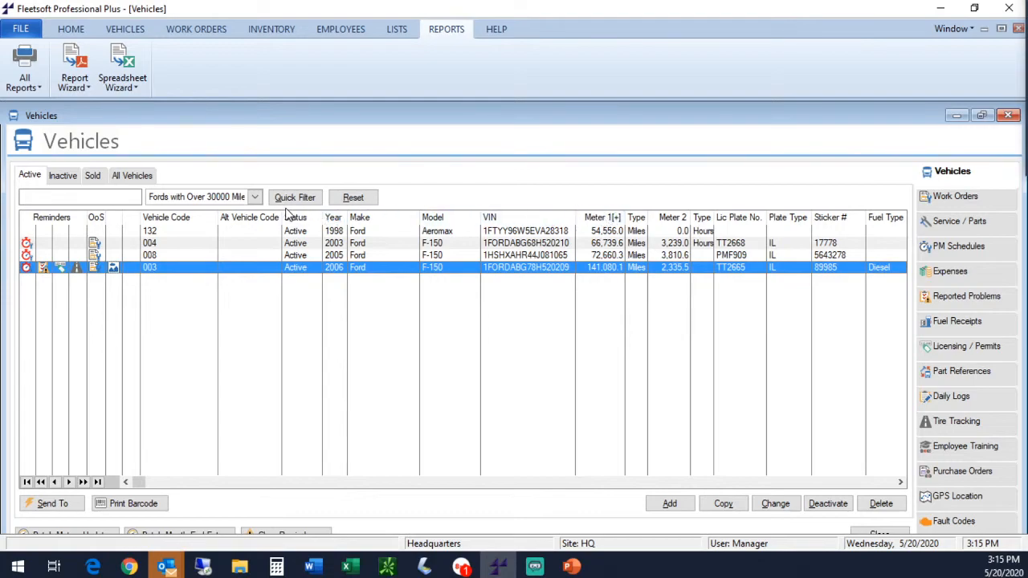
# Step: Set the vehicle list's filter back to All Records
pyautogui.click(255, 199)
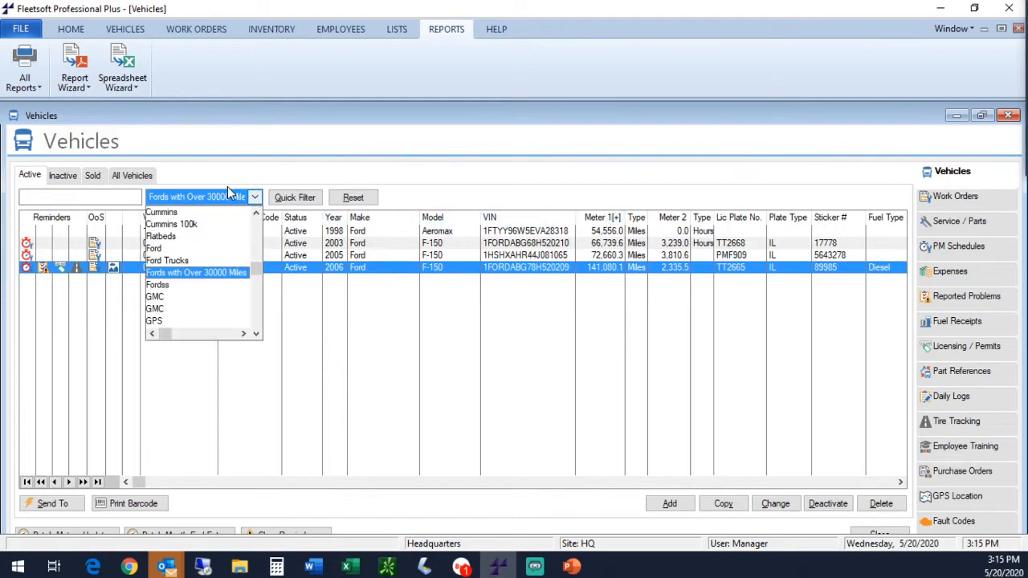
pyautogui.click(259, 229)
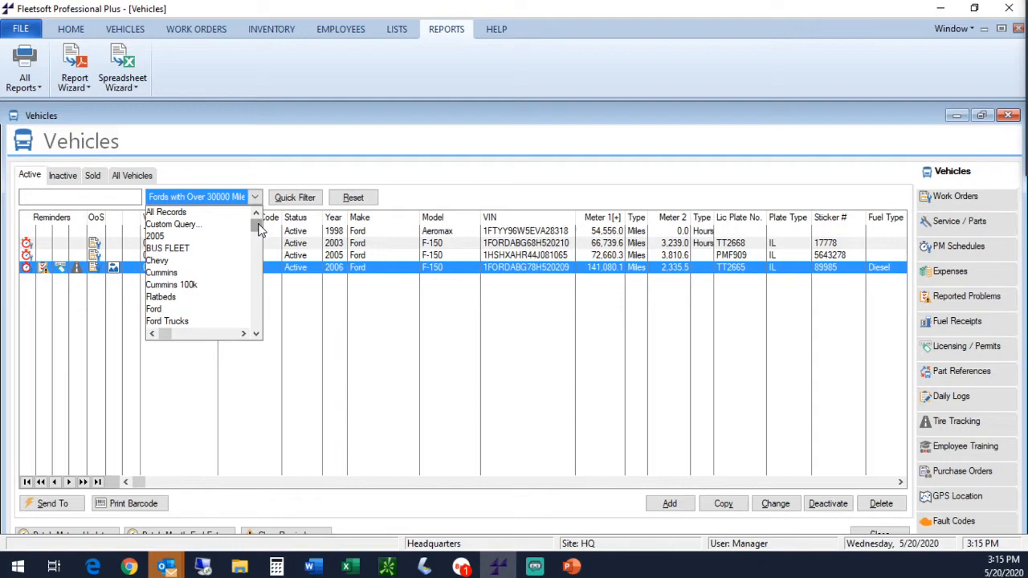
pyautogui.click(183, 215)
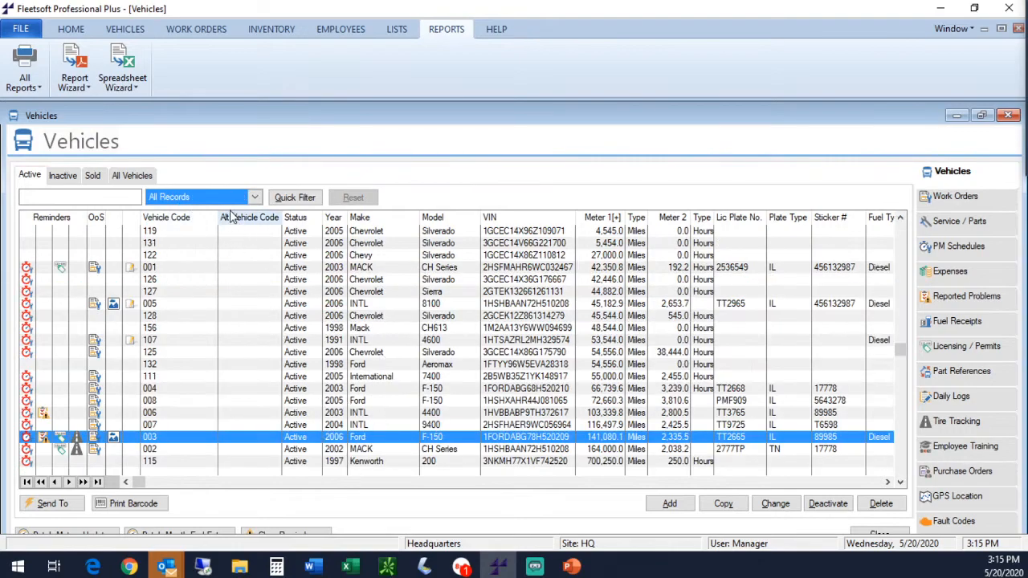
# Step: Create a custom vehicle query with the condition Make Is Equal To Chevy
pyautogui.click(254, 198)
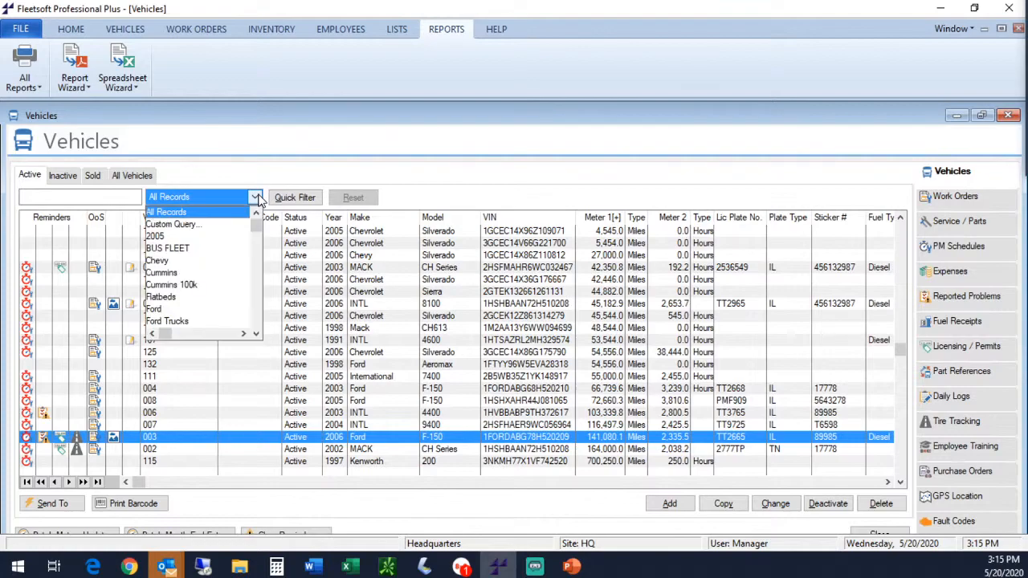
pyautogui.click(172, 225)
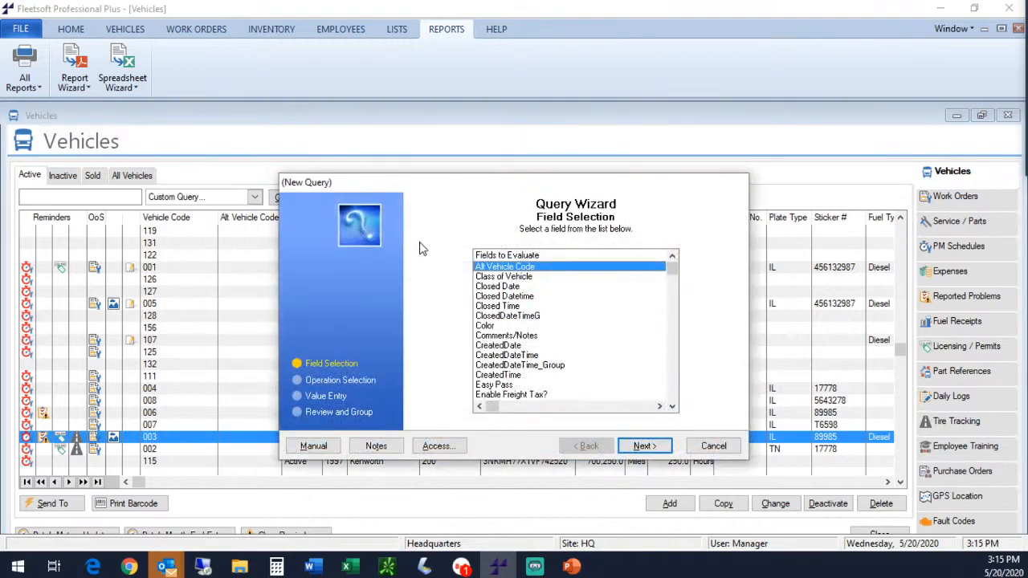
pyautogui.scroll(-9, 627, 322)
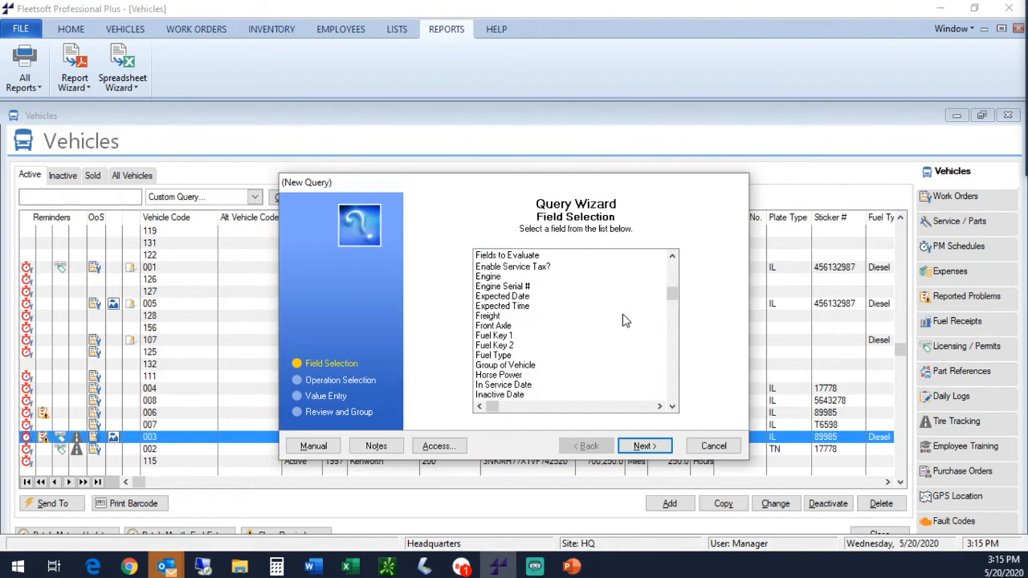
pyautogui.scroll(-3, 625, 320)
pyautogui.scroll(1, 626, 321)
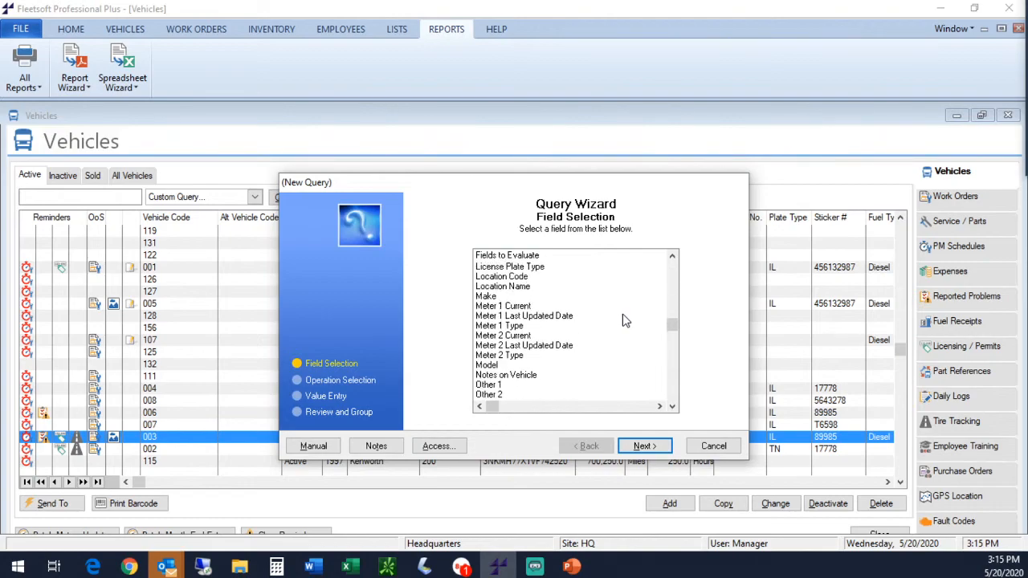
pyautogui.click(503, 299)
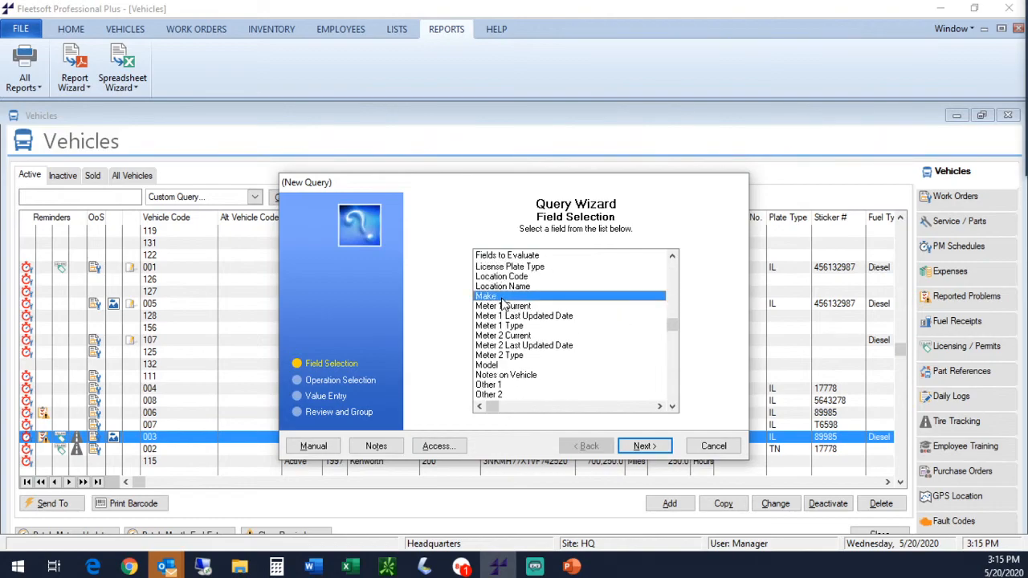
pyautogui.click(652, 450)
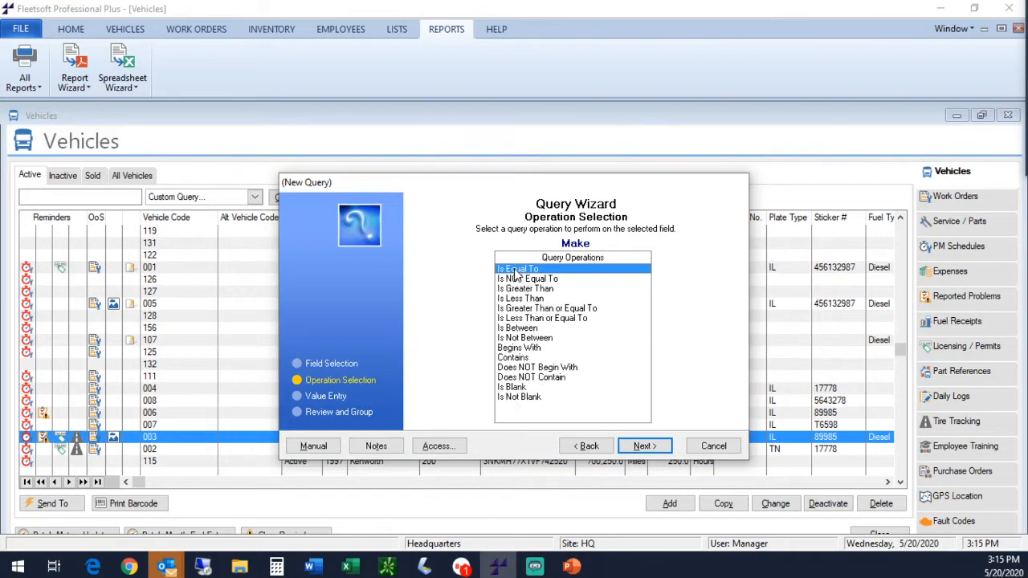
pyautogui.click(646, 447)
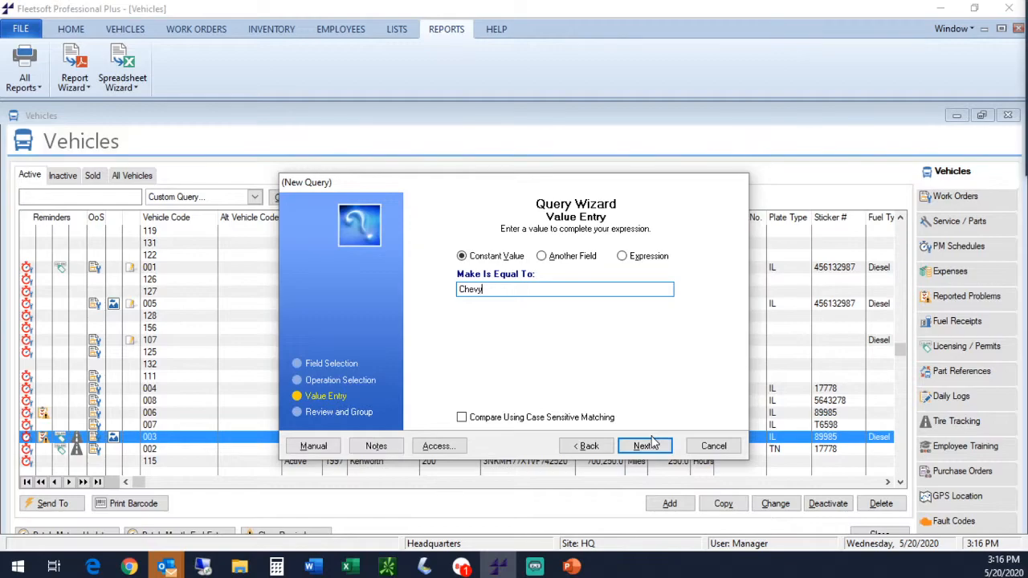
pyautogui.click(648, 446)
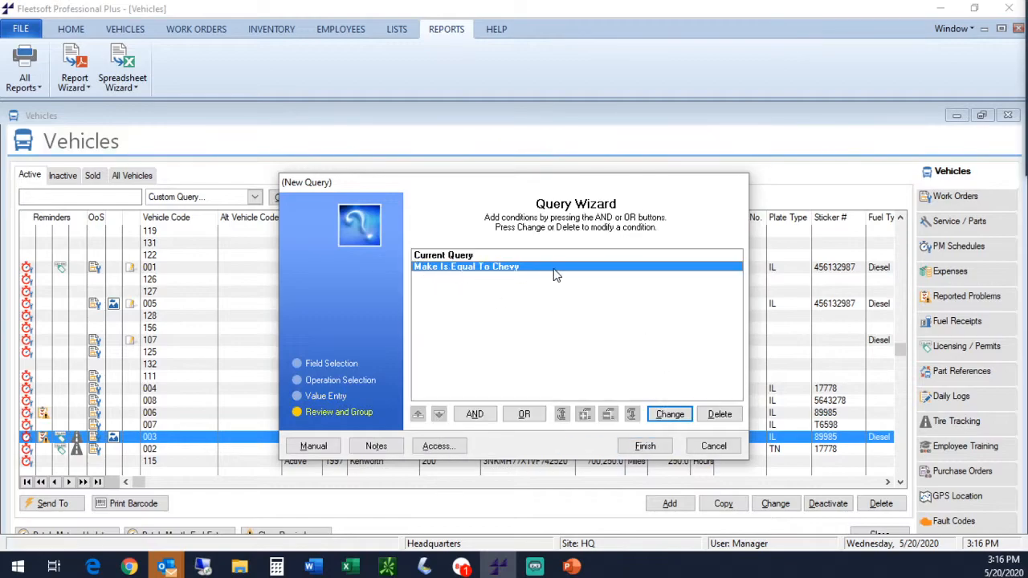
# Step: Run the Chevy make query on the active vehicles without saving it
pyautogui.click(646, 447)
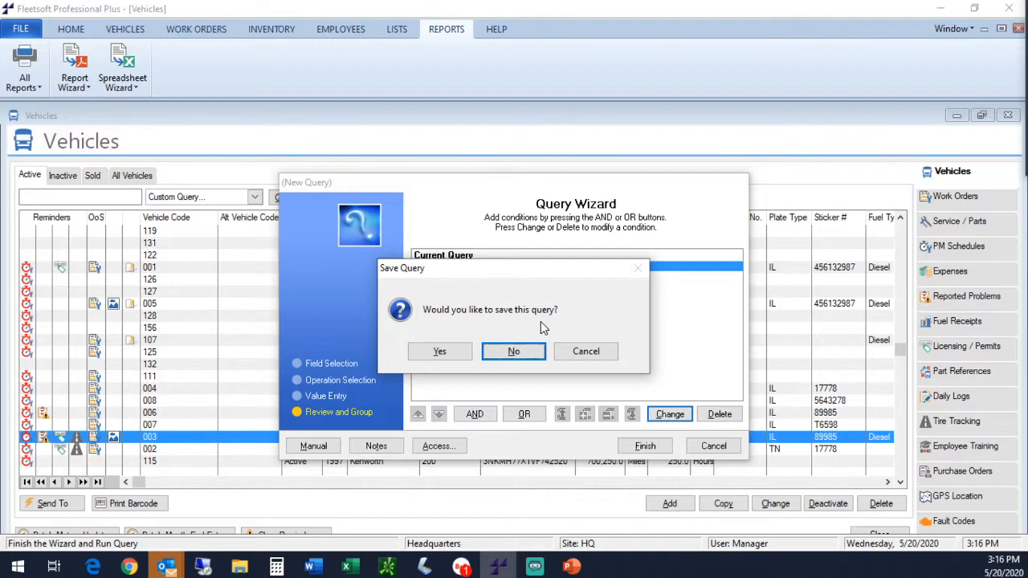
pyautogui.click(440, 353)
pyautogui.click(514, 352)
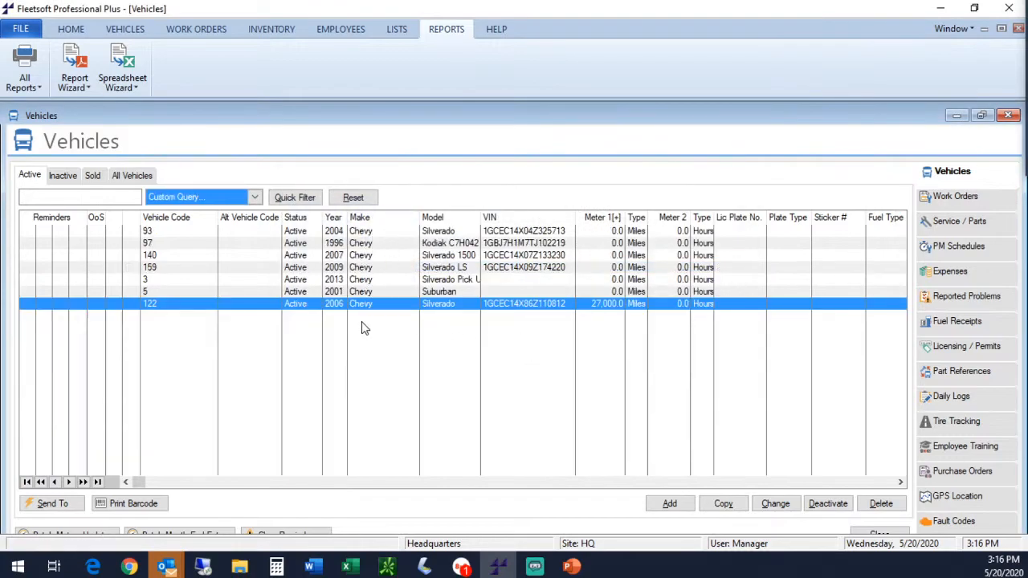
# Step: Switch the vehicle list to the Ford Trucks query, and start a new custom query with Make Is Equal To Chevy
pyautogui.click(254, 198)
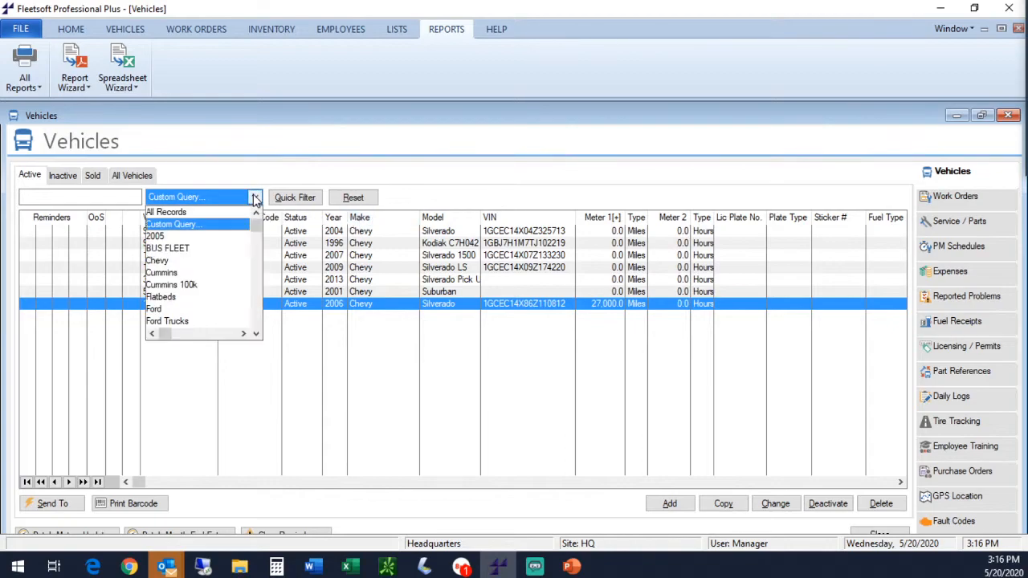
pyautogui.click(167, 321)
pyautogui.click(254, 198)
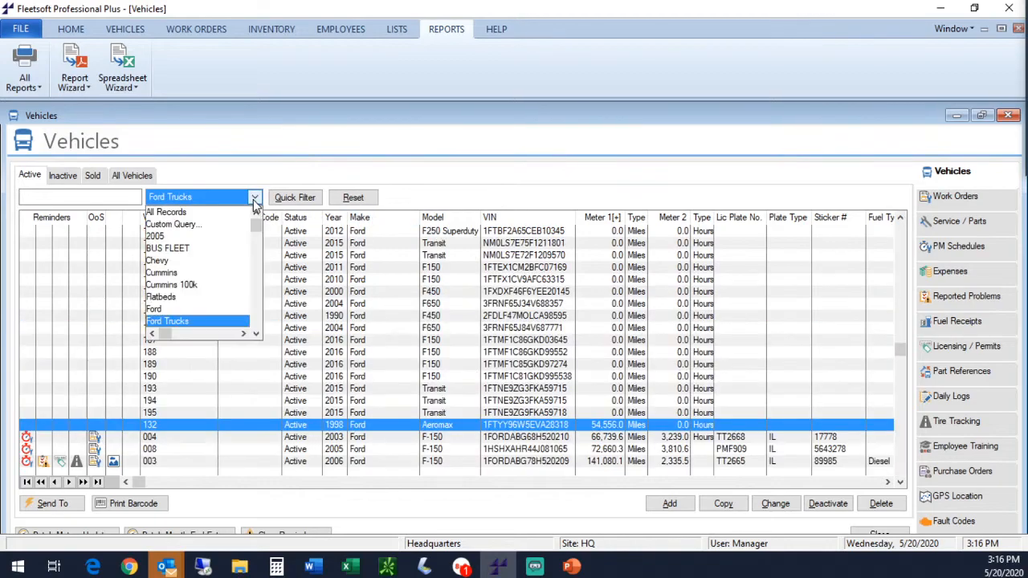
pyautogui.click(180, 225)
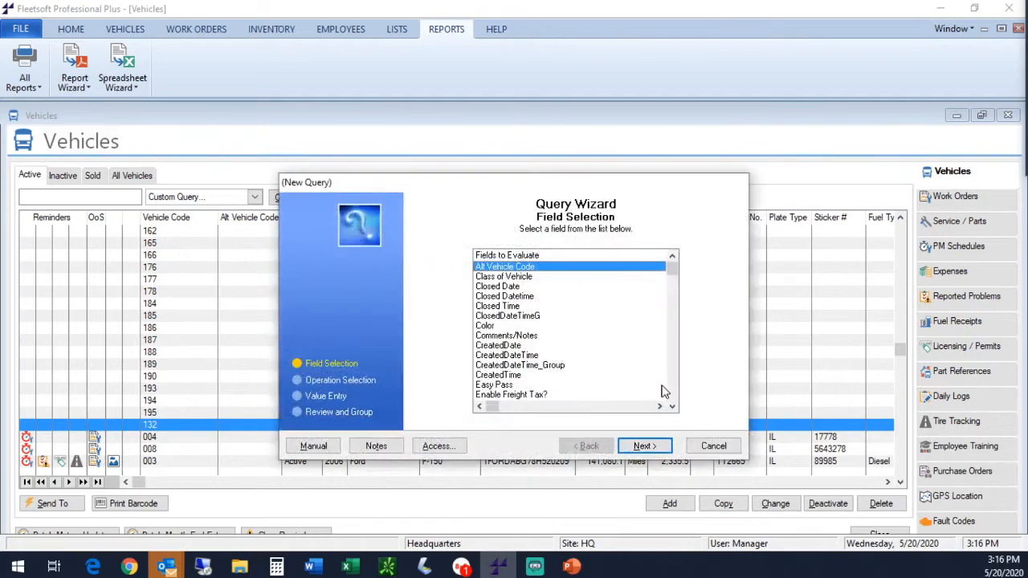
pyautogui.press('m')
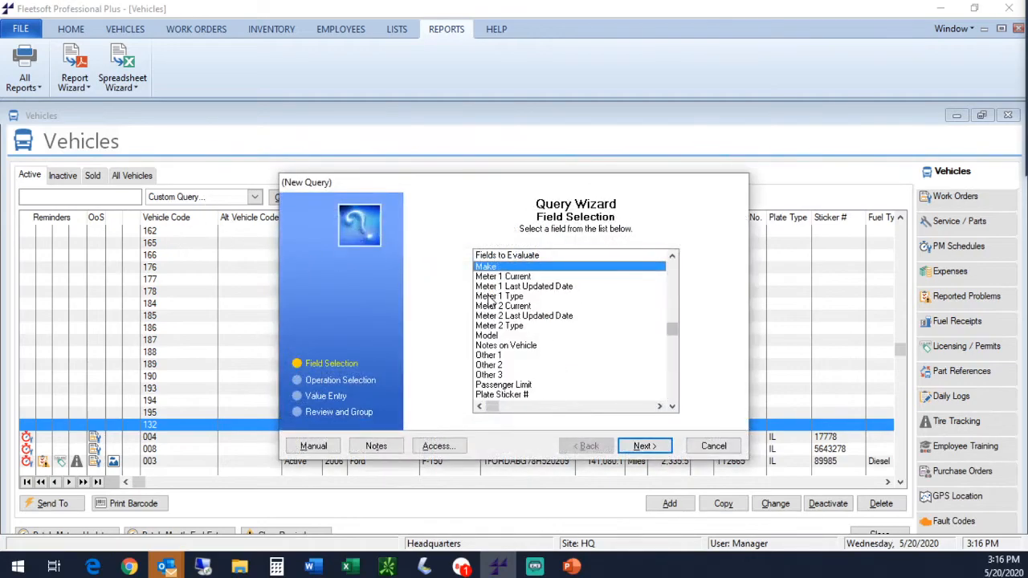
pyautogui.click(655, 448)
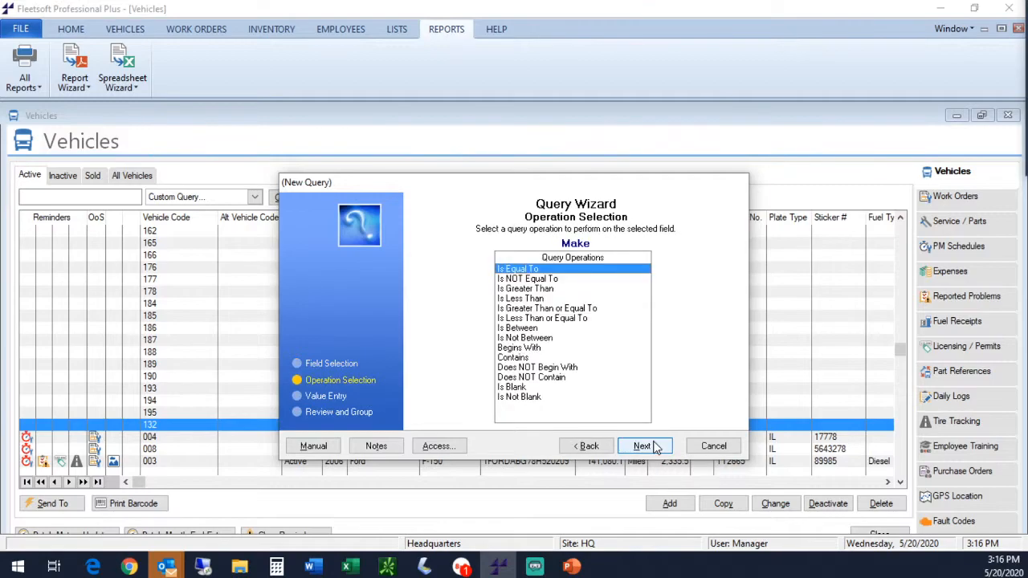
pyautogui.click(654, 447)
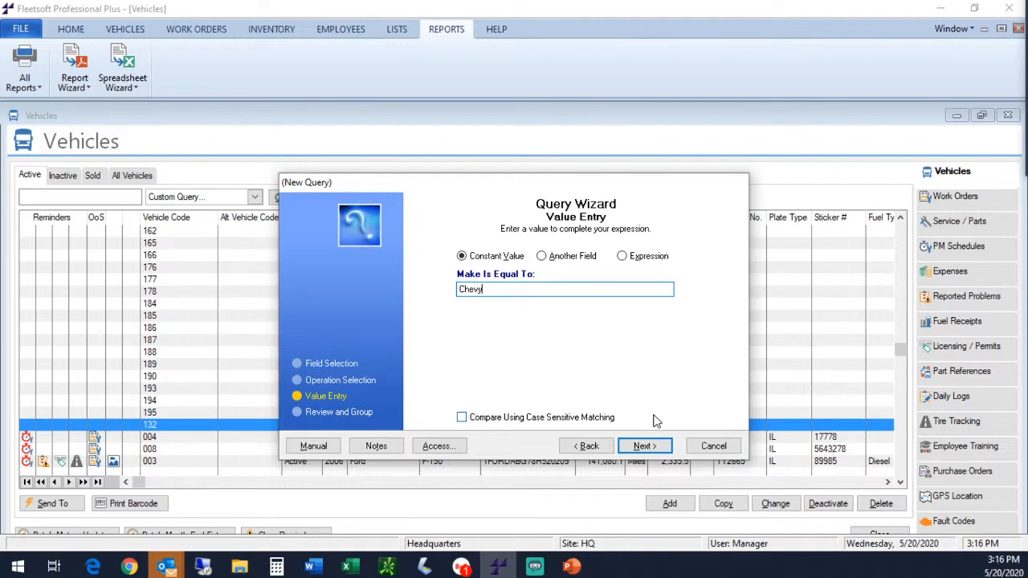
pyautogui.click(652, 447)
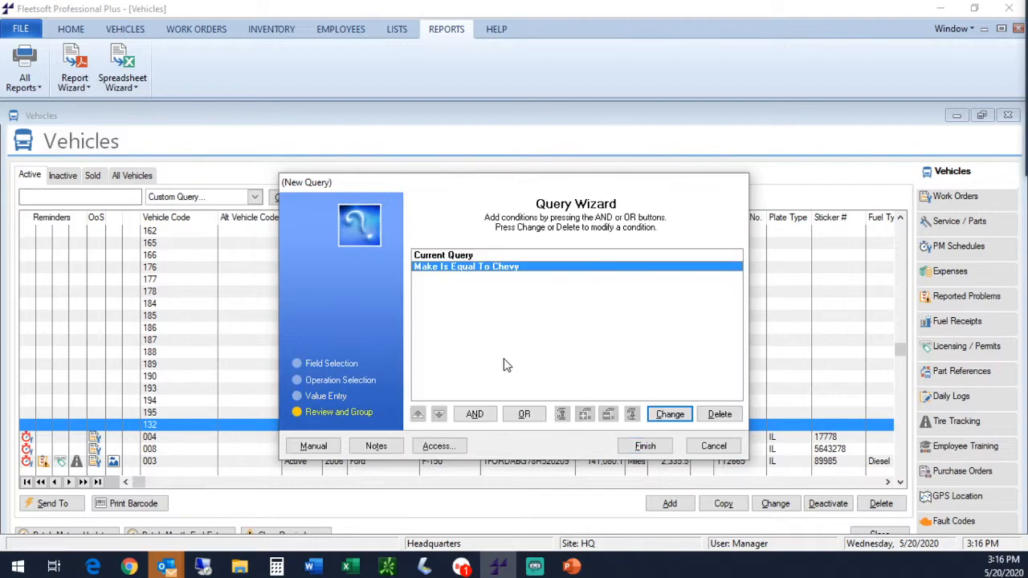
# Step: Add an AND condition to the query: Meter 1 Current Is Greater Than or Equal To 15000
pyautogui.click(478, 416)
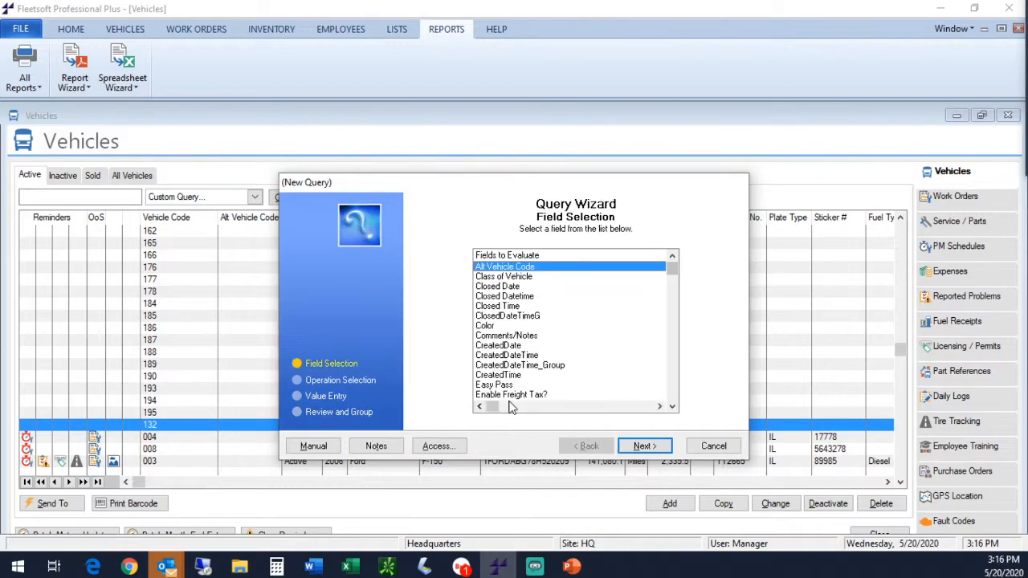
pyautogui.press('m')
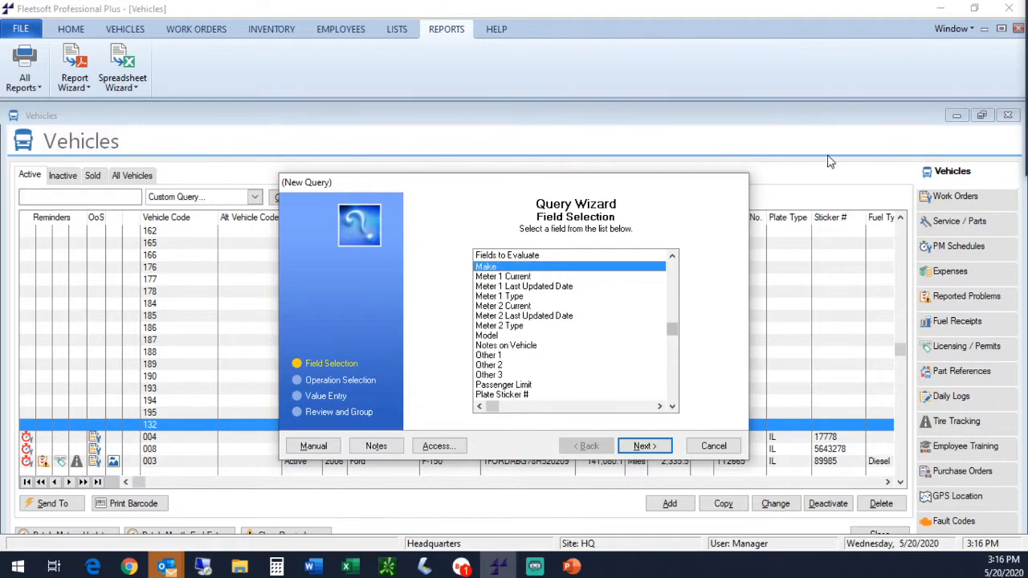
pyautogui.click(516, 278)
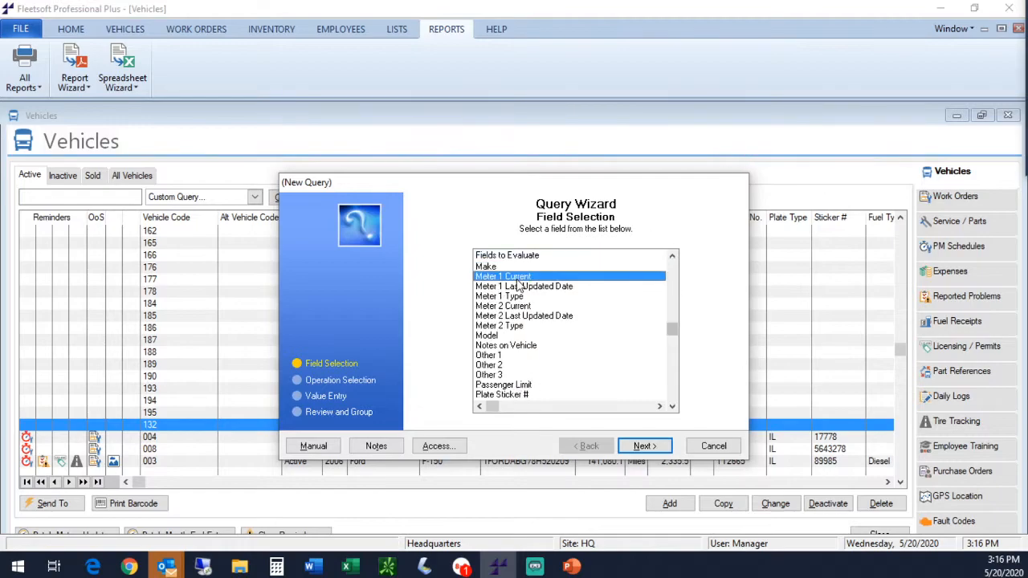
pyautogui.click(642, 446)
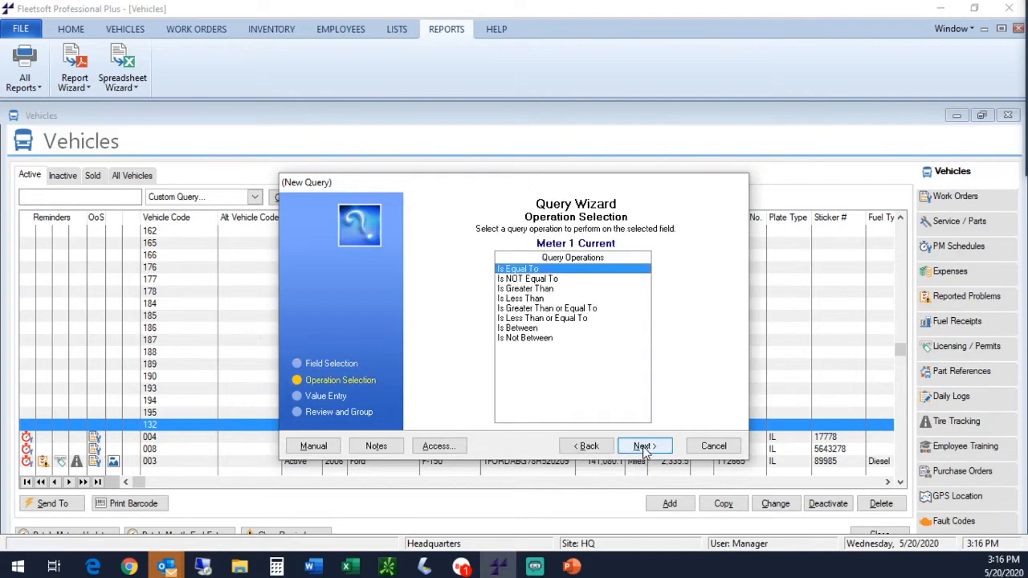
pyautogui.click(560, 310)
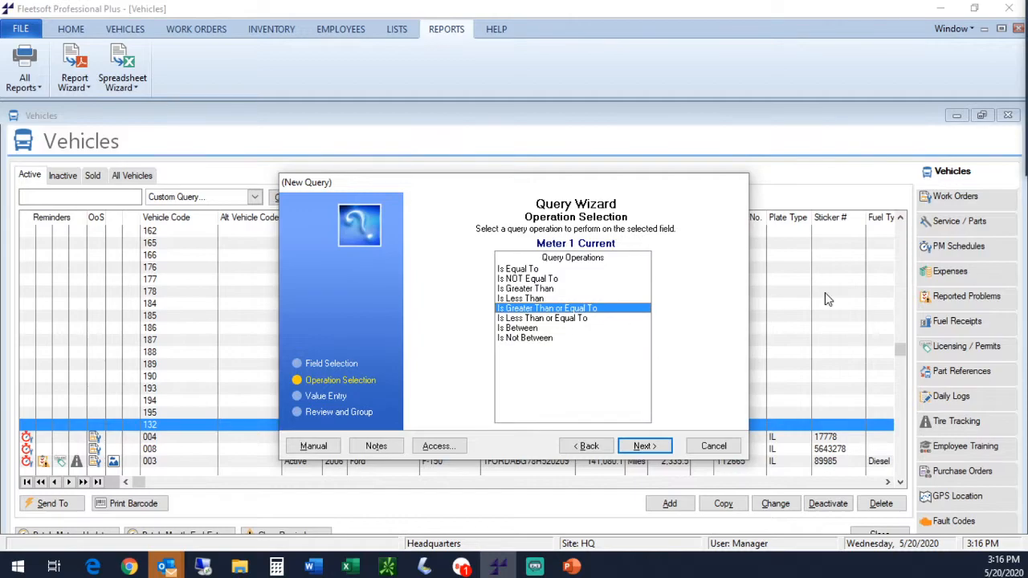
pyautogui.click(645, 448)
pyautogui.write('15')
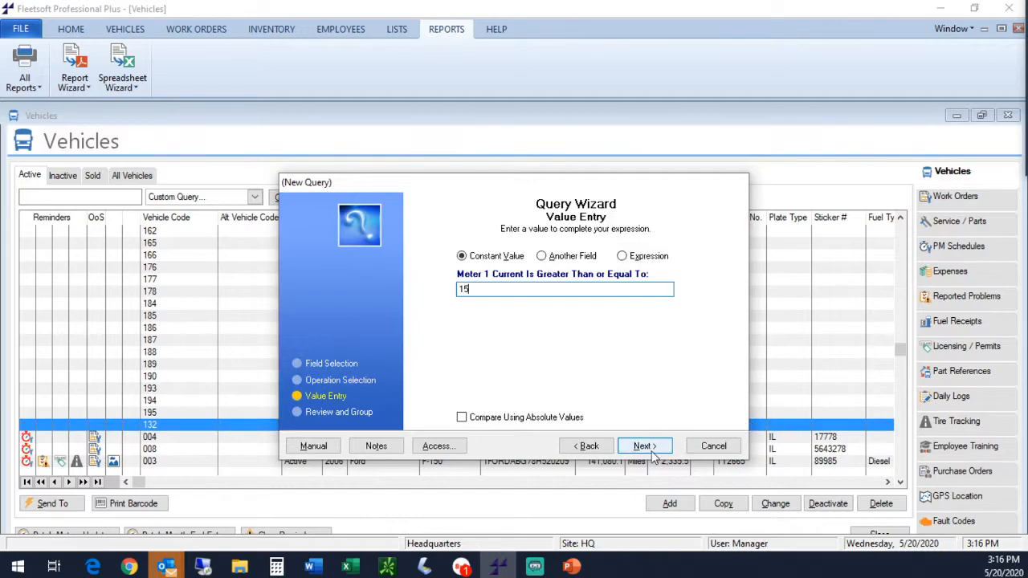
pyautogui.write('000')
pyautogui.click(645, 447)
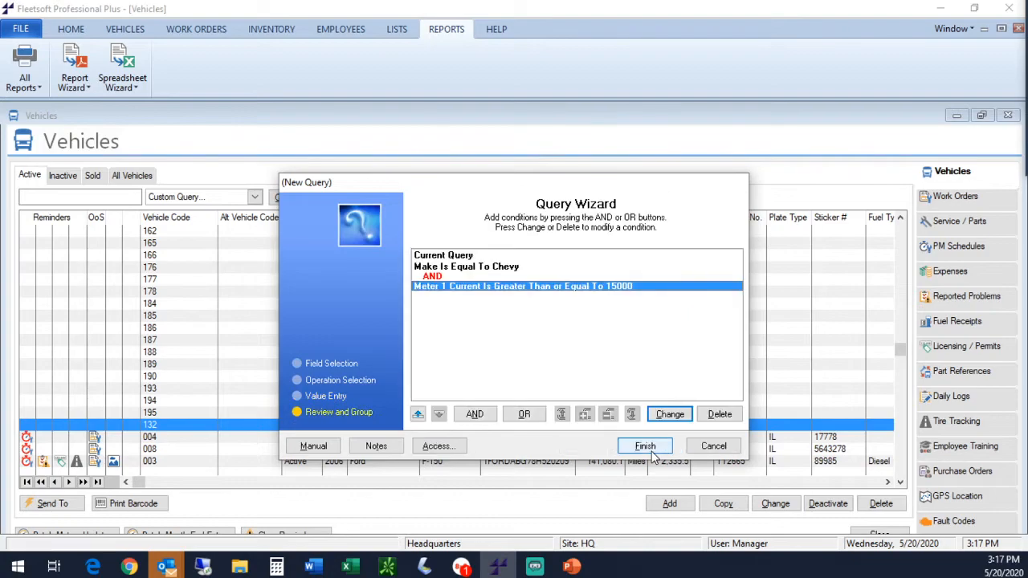
# Step: Save the two-condition query as "Chevy with over 15000 Miles" and run it on the vehicle list
pyautogui.click(645, 446)
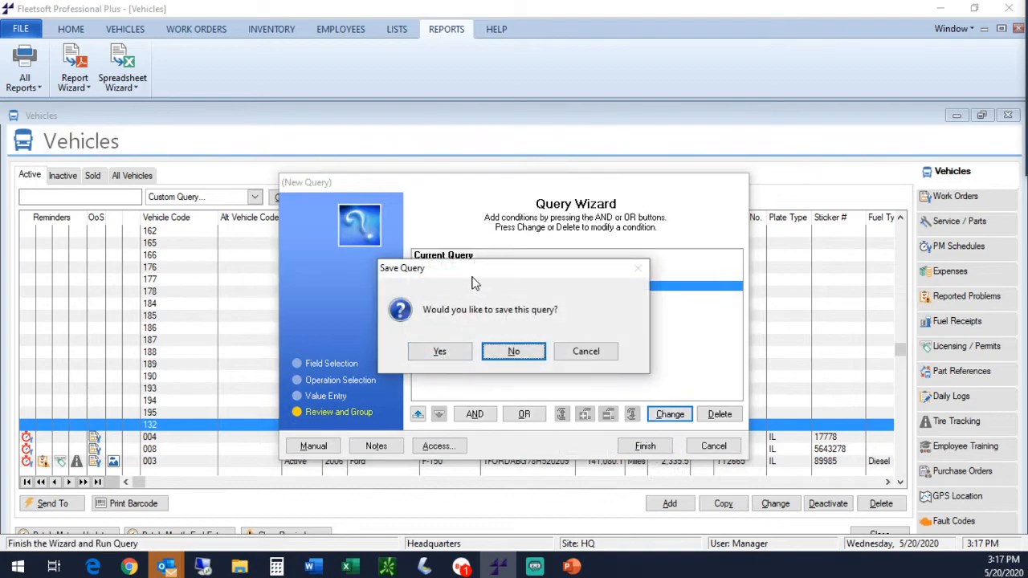
pyautogui.moveTo(474, 280); pyautogui.dragTo(500, 363)
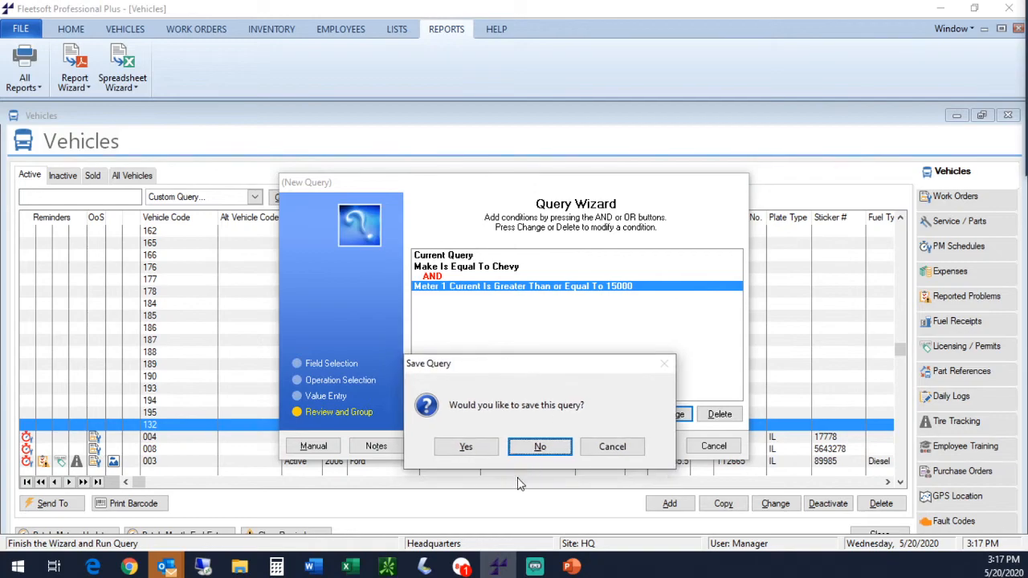
pyautogui.click(468, 447)
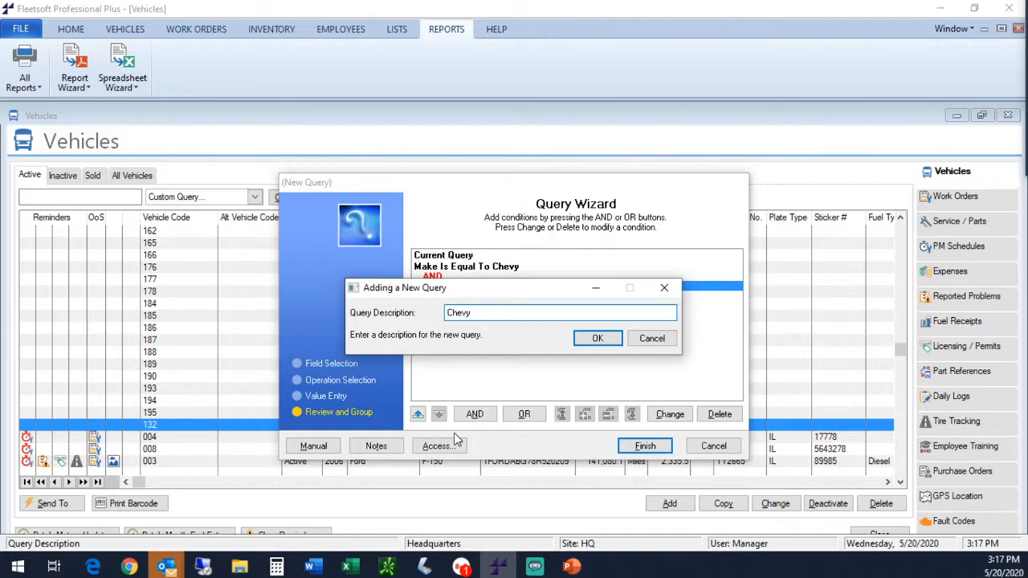
pyautogui.write('with over 15000 Miles')
pyautogui.click(597, 339)
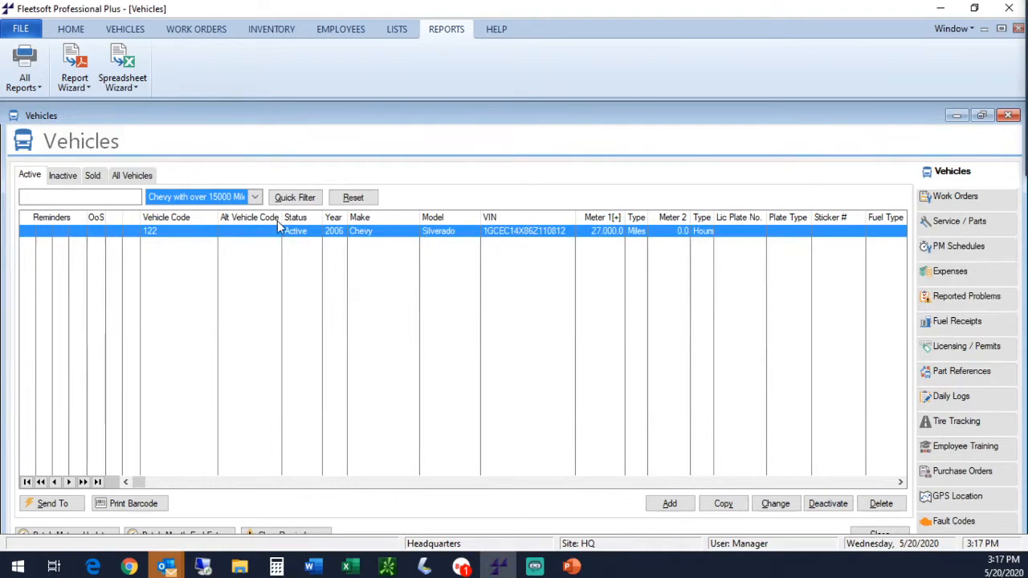
# Step: Filter the vehicle list with the saved Chevy query, and switch it to the saved 2005 query
pyautogui.click(255, 197)
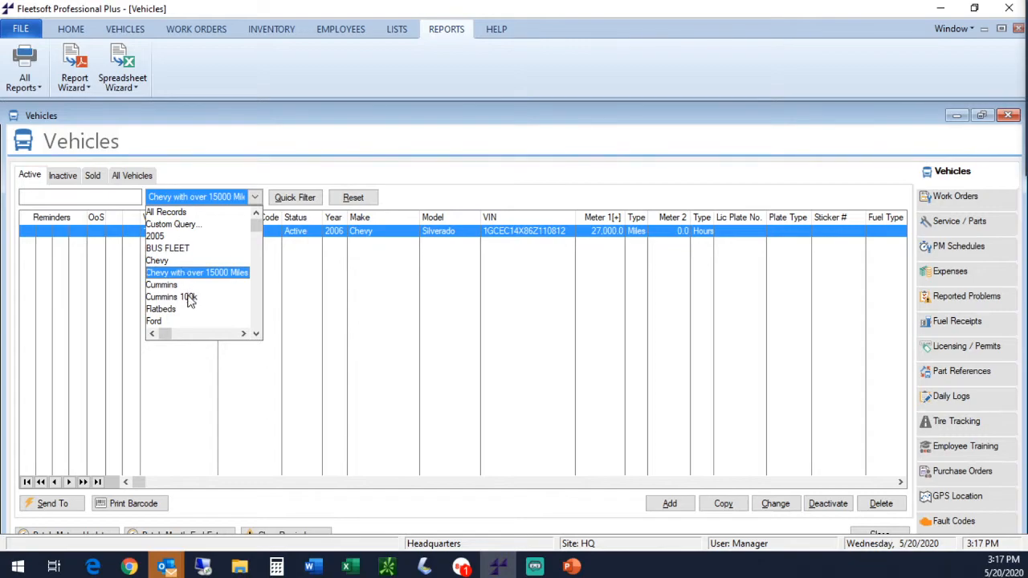
pyautogui.click(163, 261)
pyautogui.click(254, 197)
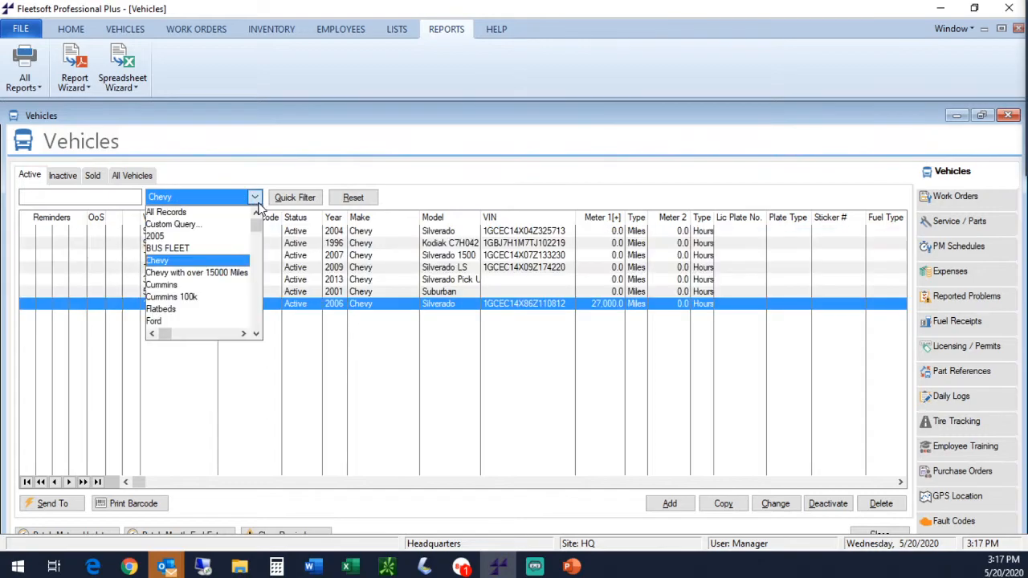
pyautogui.click(163, 236)
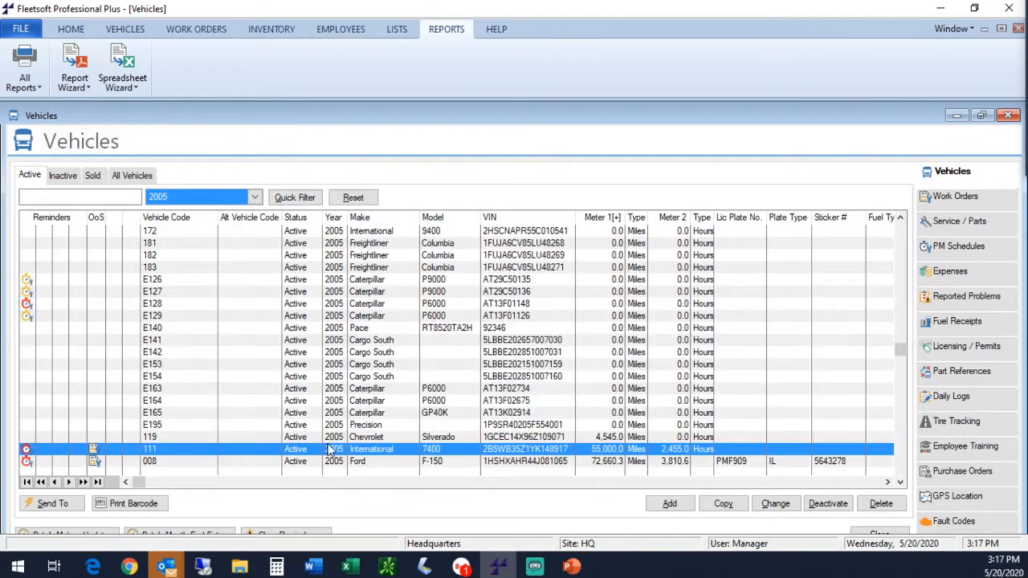
pyautogui.click(254, 197)
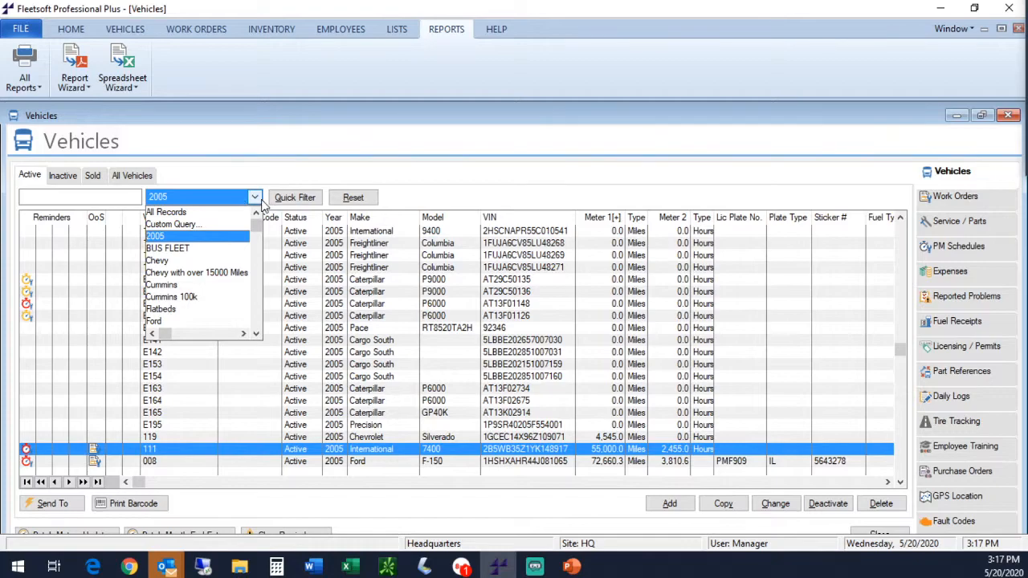
pyautogui.click(255, 200)
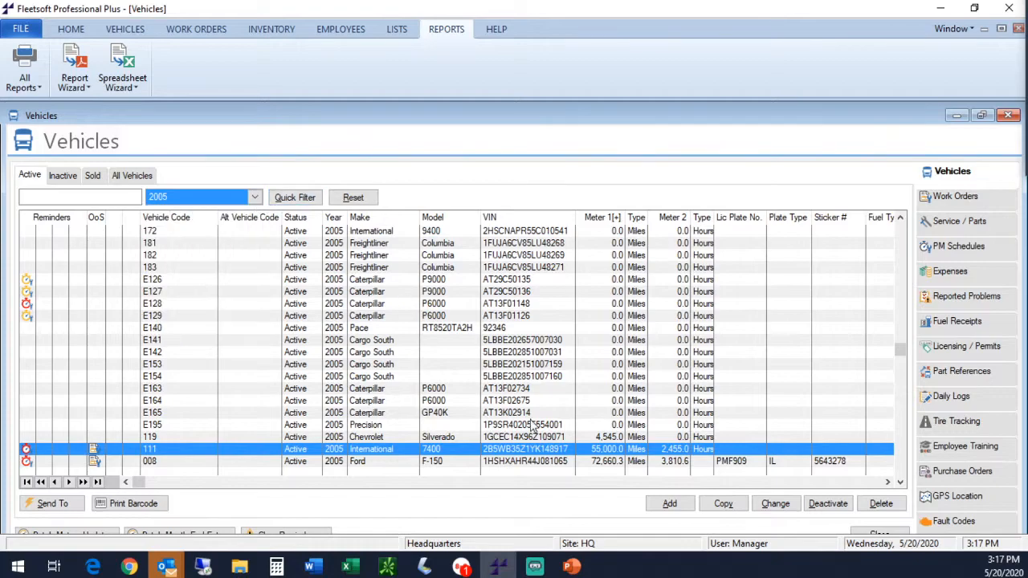
# Step: Close the vehicle list and open the Vehicle List report from the vehicle reports
pyautogui.click(879, 534)
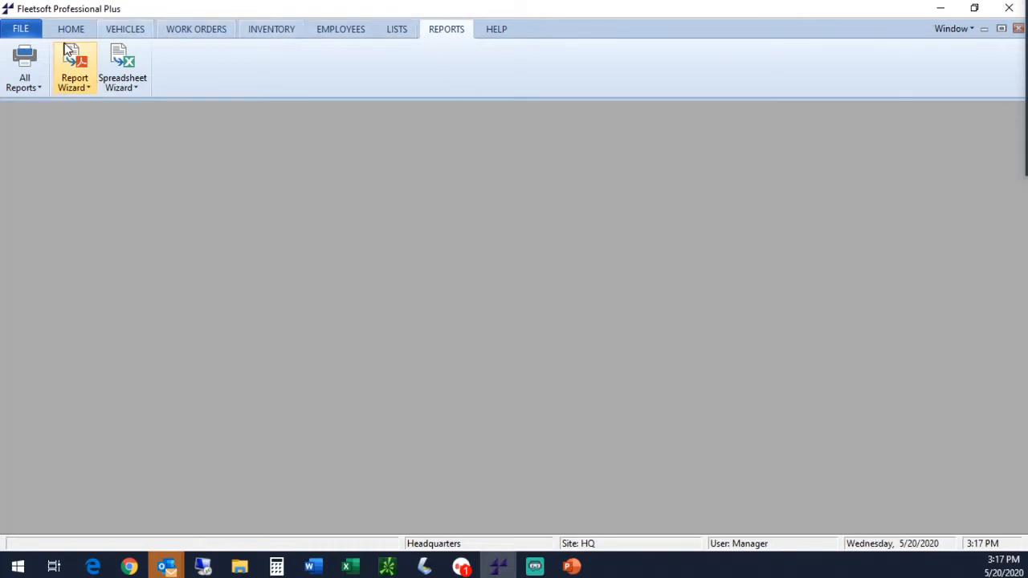
pyautogui.click(29, 74)
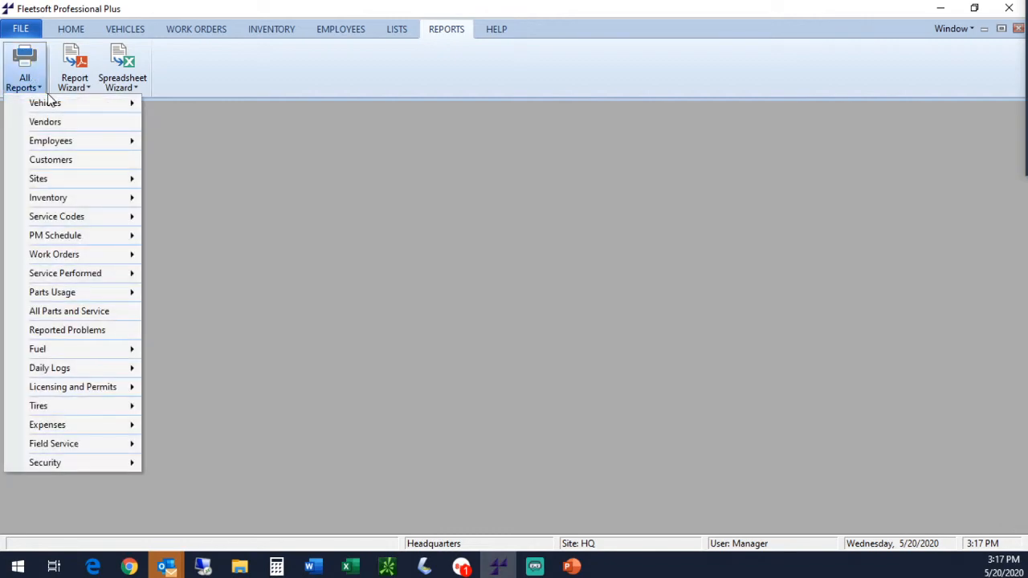
pyautogui.moveTo(54, 112)
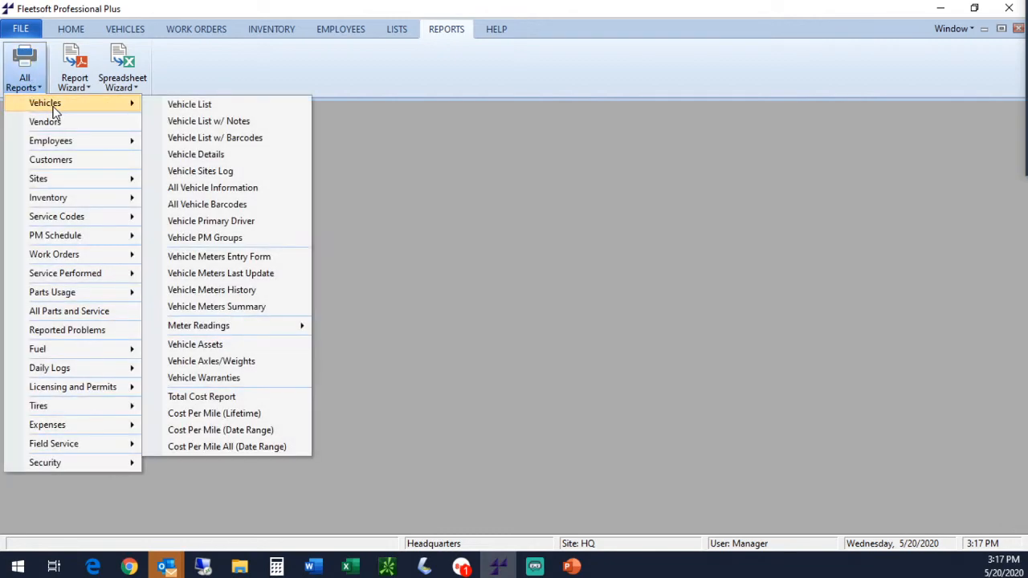
pyautogui.click(224, 106)
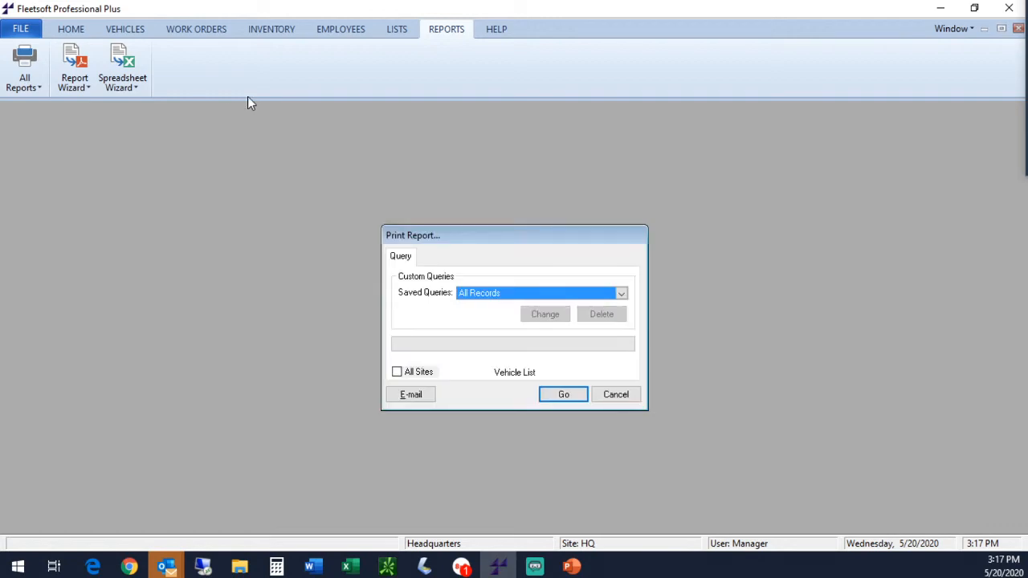
# Step: Preview the Vehicle List report for the saved Chevy query, and close the preview and the print dialog
pyautogui.click(517, 295)
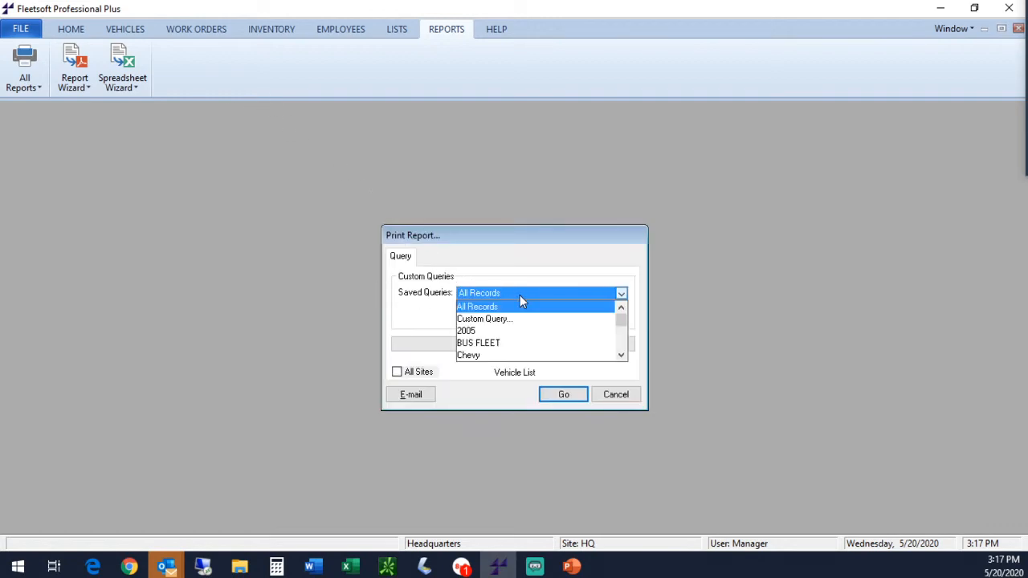
pyautogui.click(624, 357)
pyautogui.click(625, 358)
pyautogui.click(624, 358)
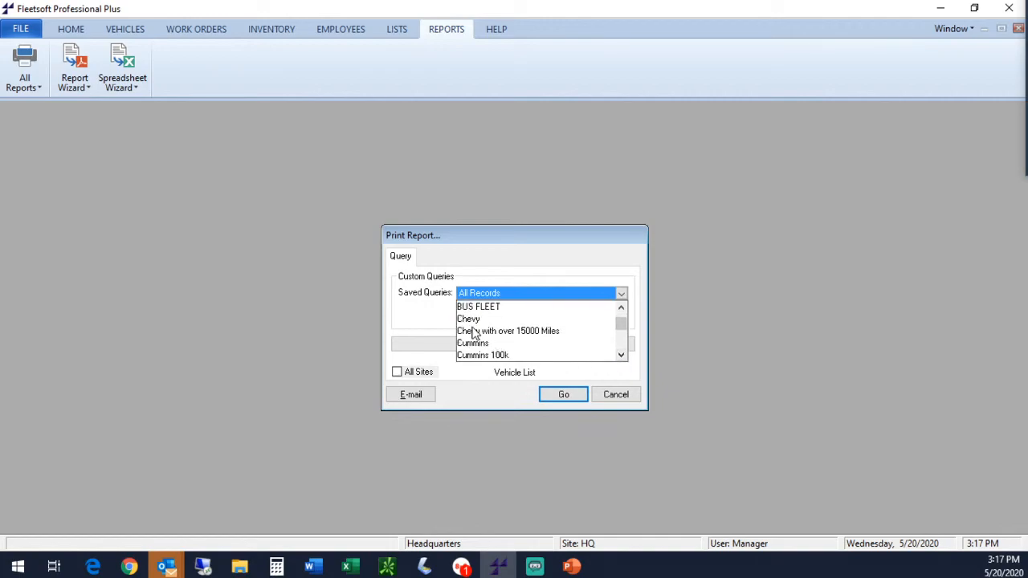
pyautogui.click(485, 320)
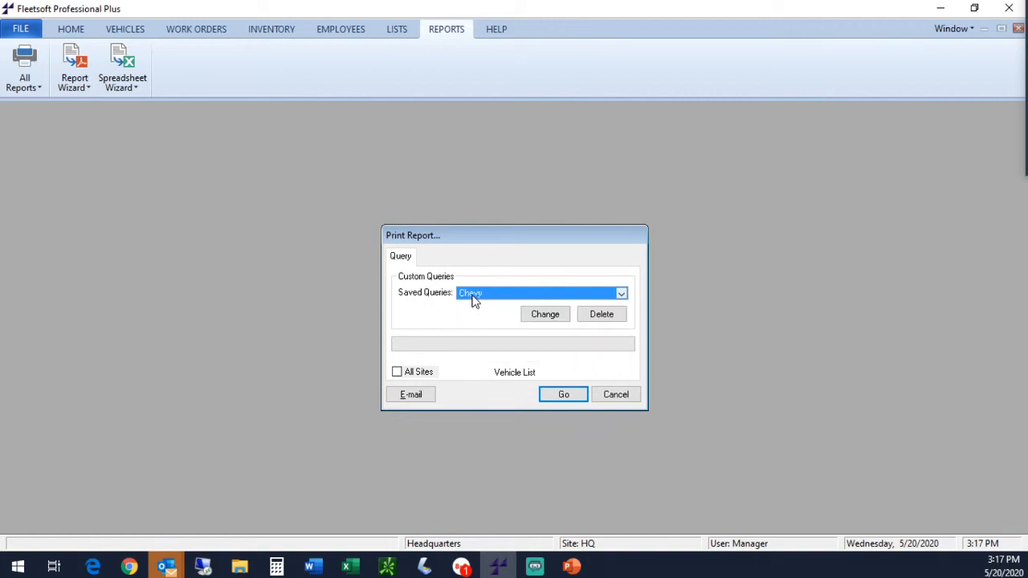
pyautogui.click(564, 396)
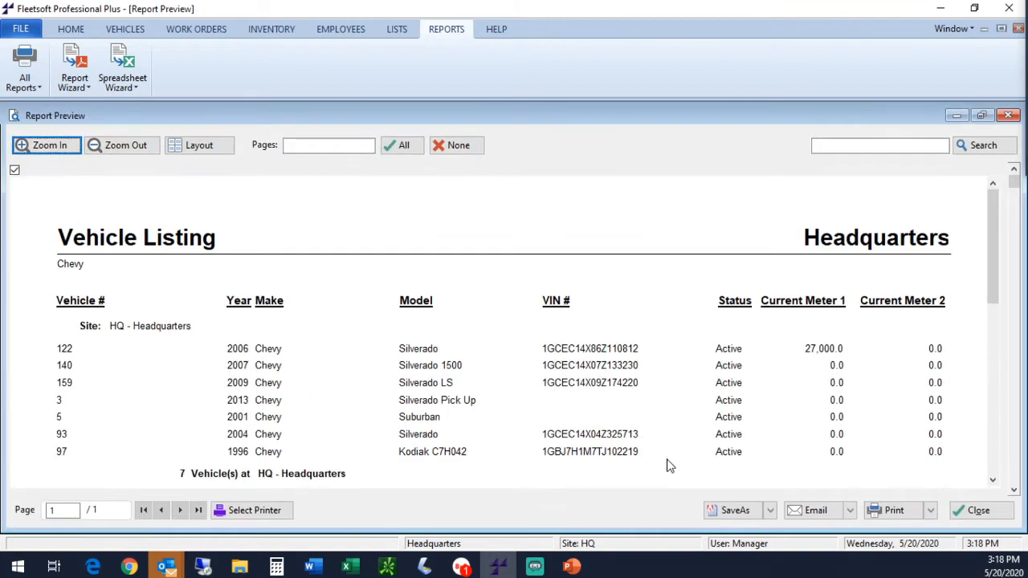
pyautogui.click(1009, 116)
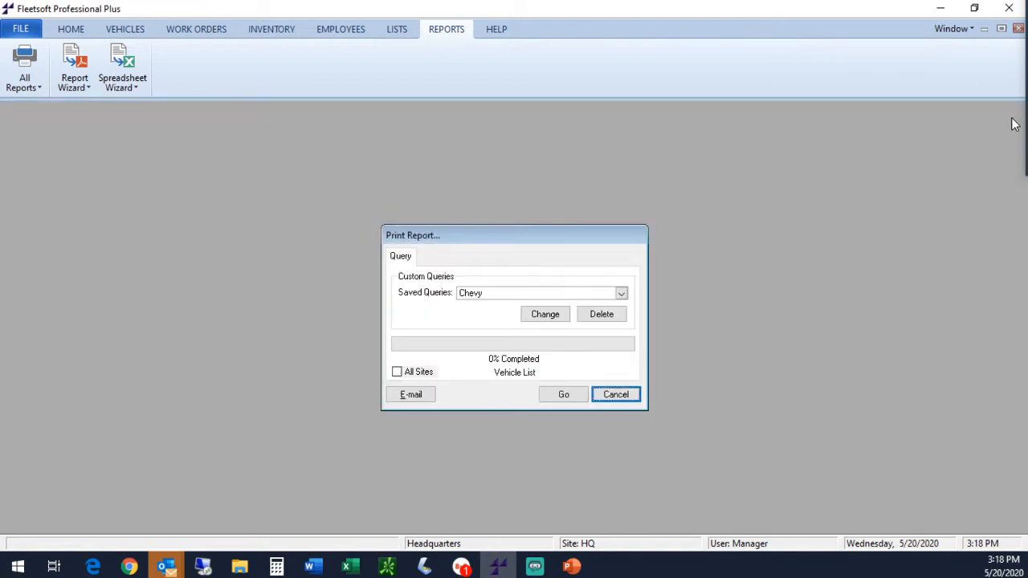
pyautogui.click(615, 395)
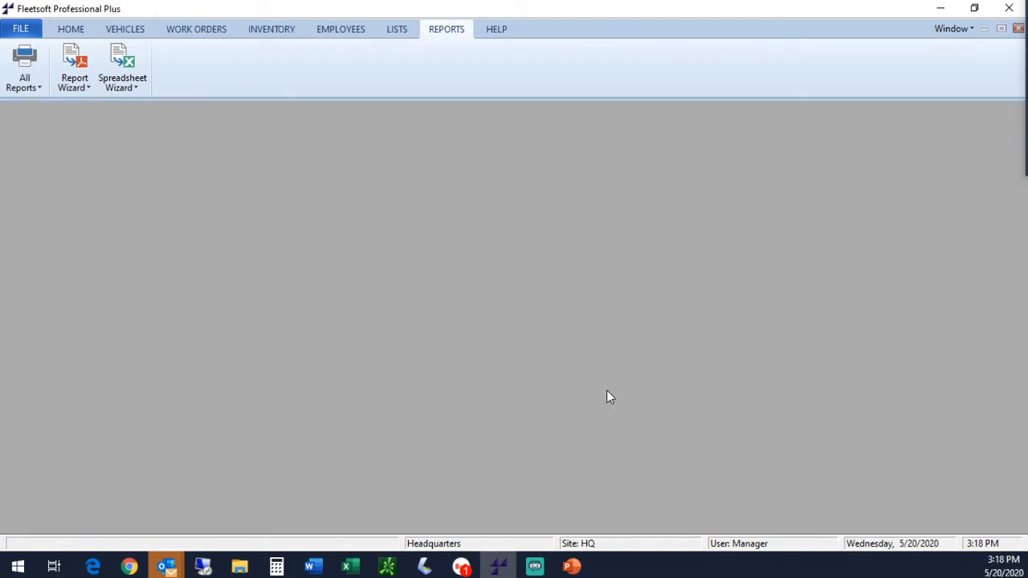
pyautogui.click(76, 30)
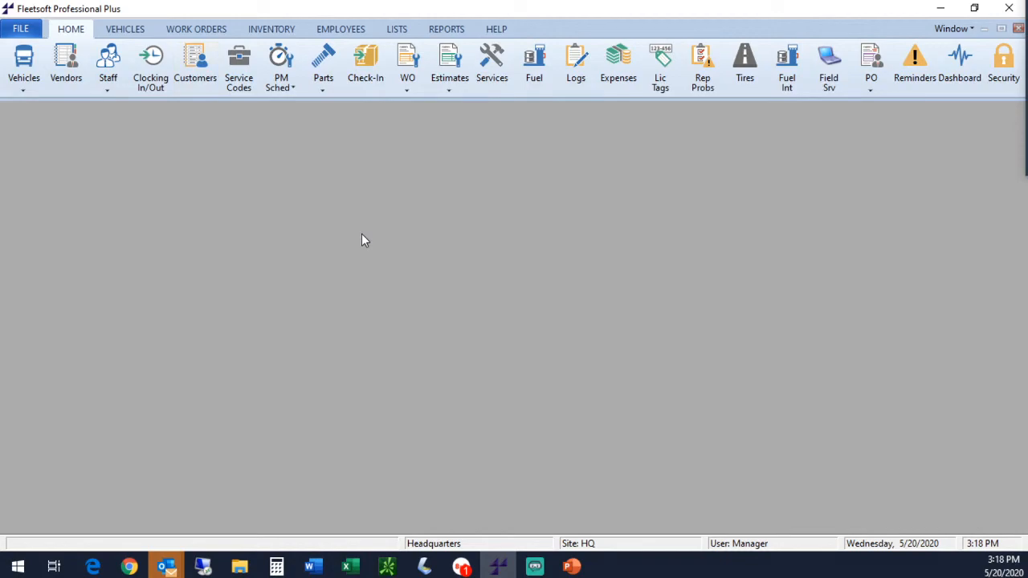
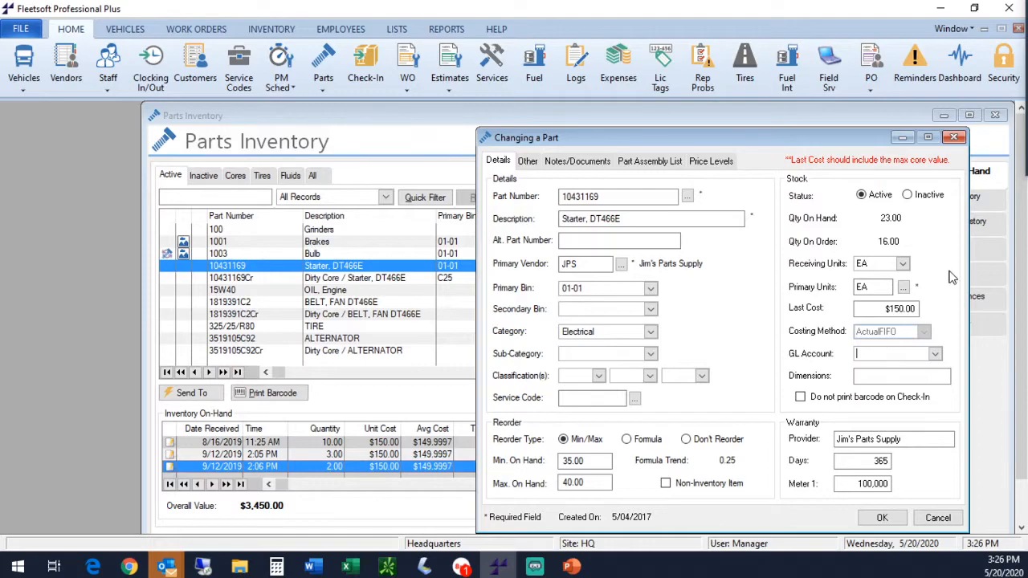
# Step: Enter a new GL account number for the part Starter, DT466E, approve creating it, and save the part
pyautogui.write('54-5666')
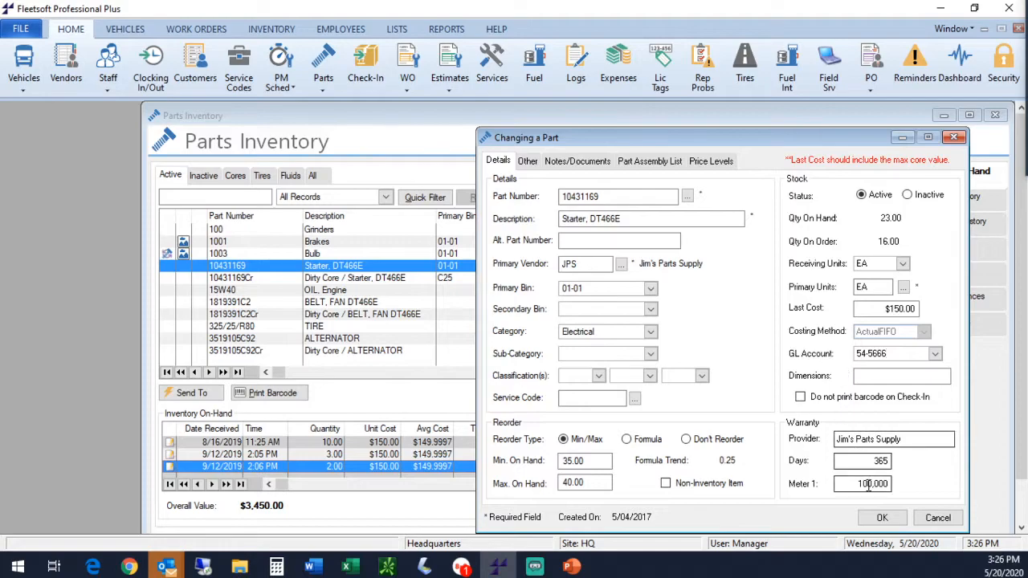
pyautogui.click(881, 519)
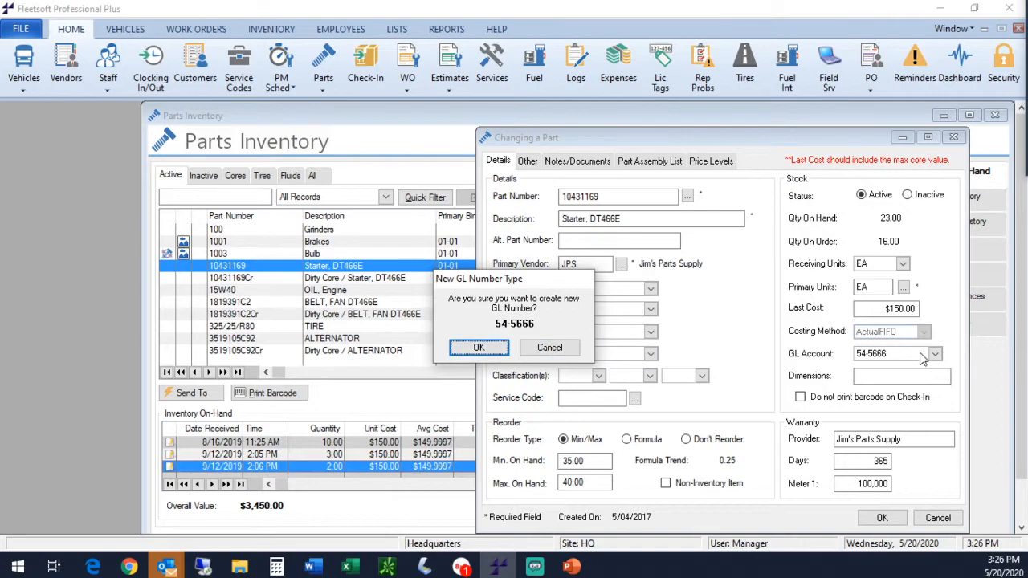
pyautogui.click(490, 347)
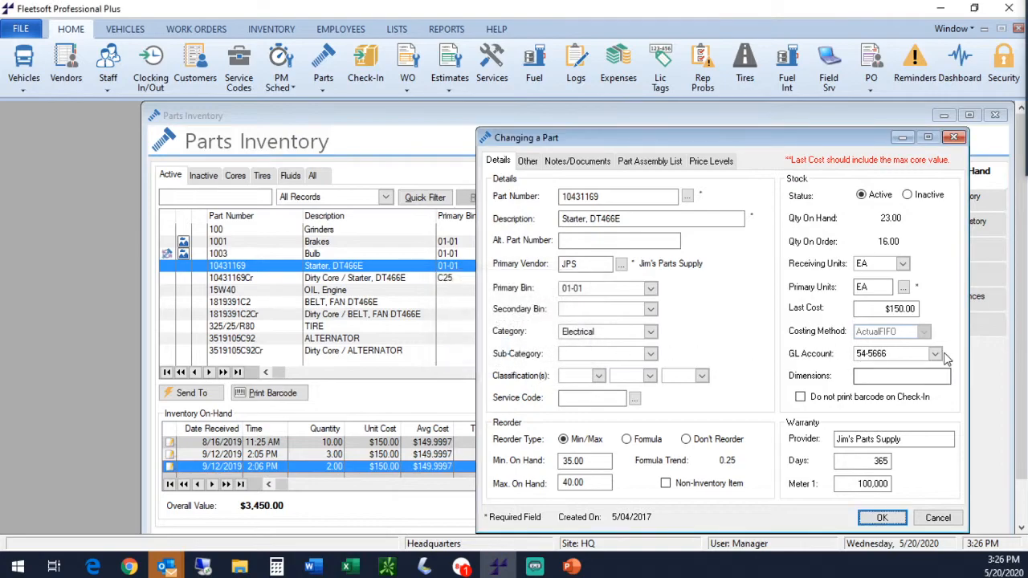
pyautogui.click(916, 354)
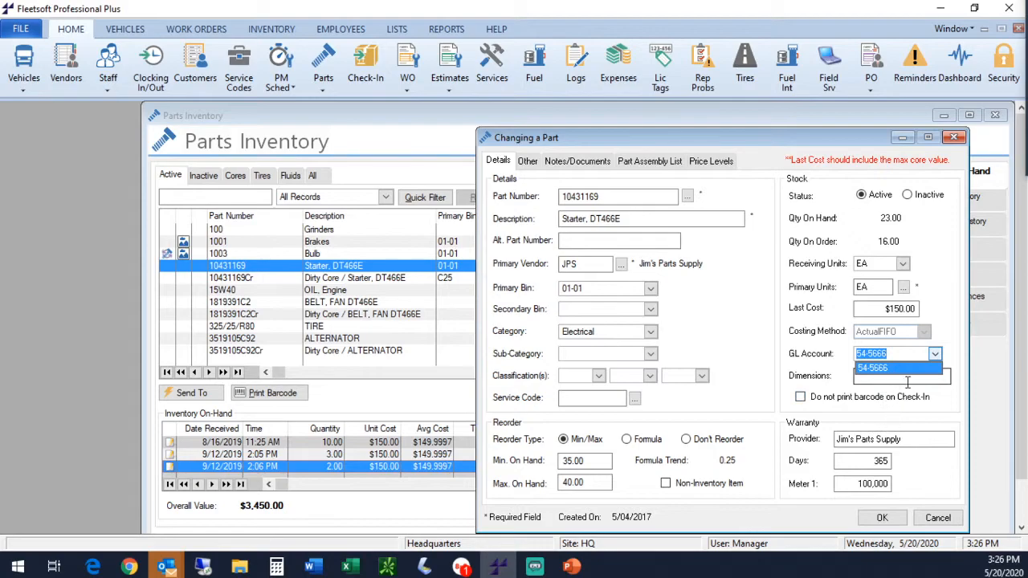
pyautogui.click(936, 353)
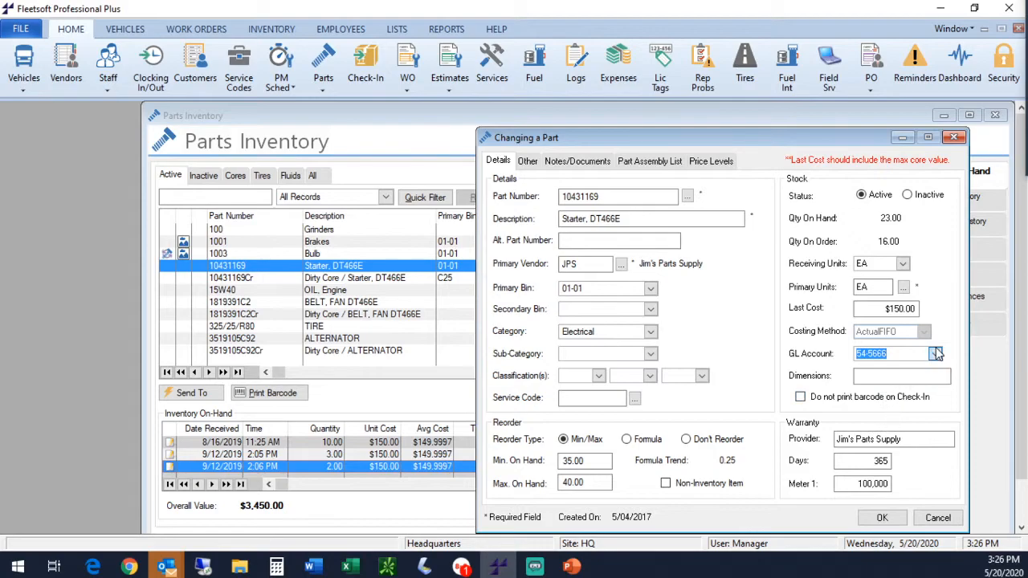
pyautogui.click(882, 518)
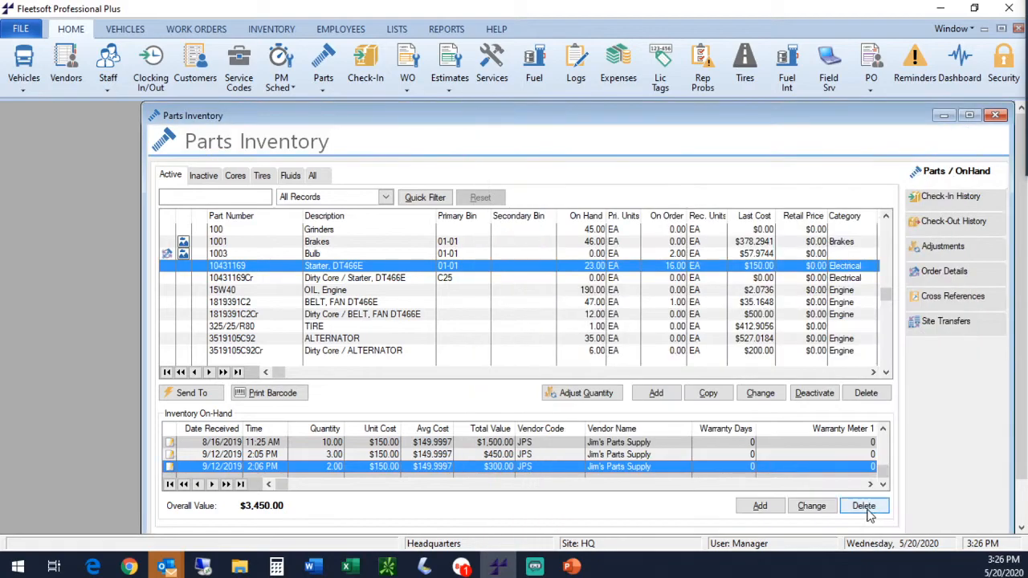
# Step: Examine the record types available for text export, and close the parts inventory
pyautogui.click(22, 29)
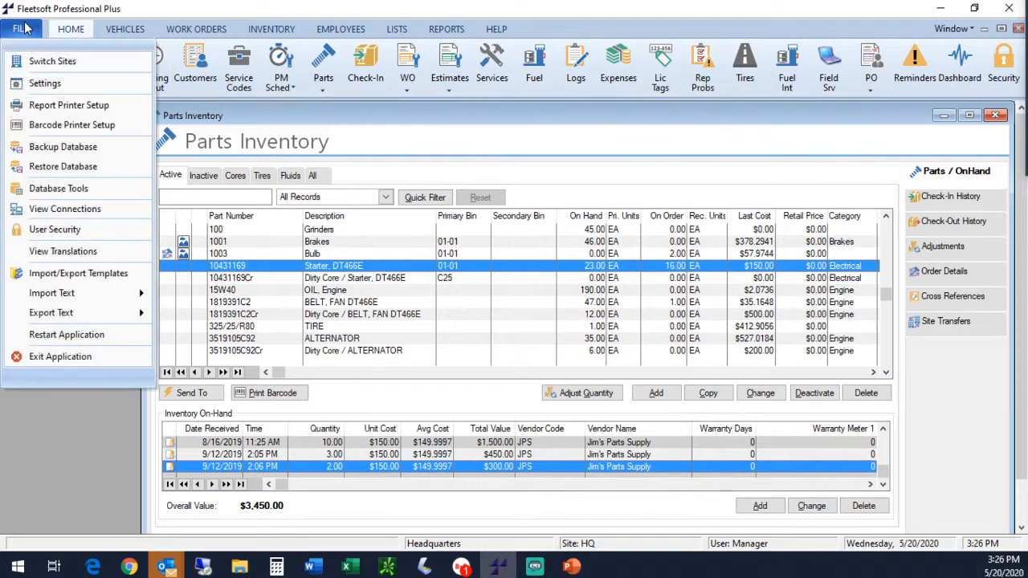
pyautogui.moveTo(70, 314)
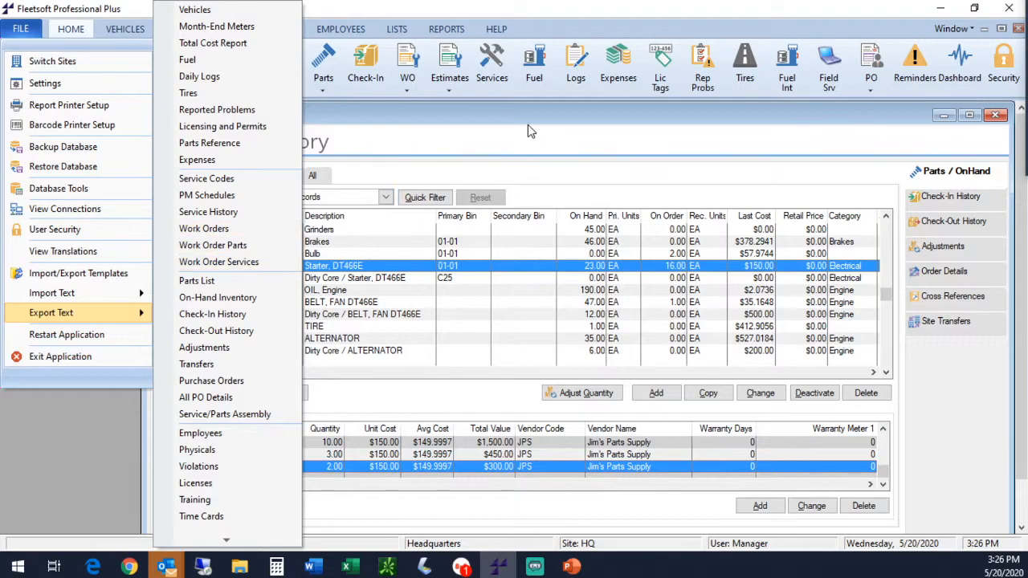
pyautogui.click(3, 32)
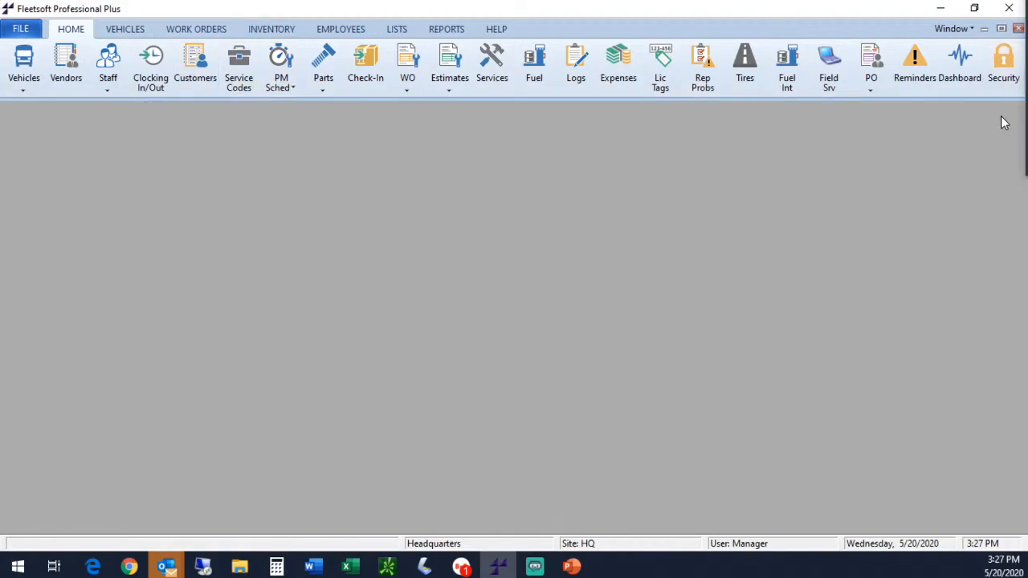
pyautogui.click(999, 117)
# Step: Open the vehicle list and maximize its window
pyautogui.click(24, 61)
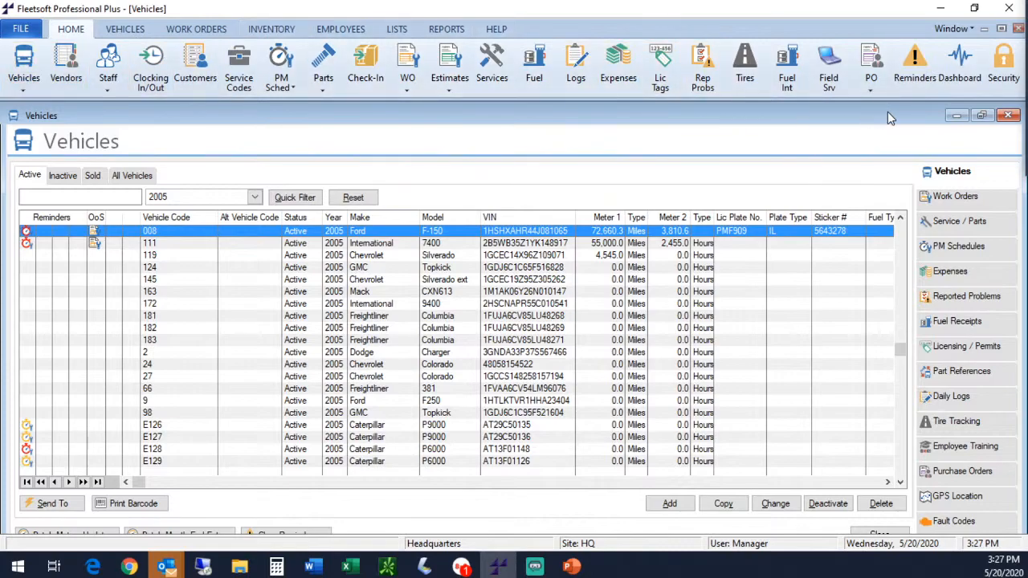
pyautogui.click(982, 115)
pyautogui.click(797, 115)
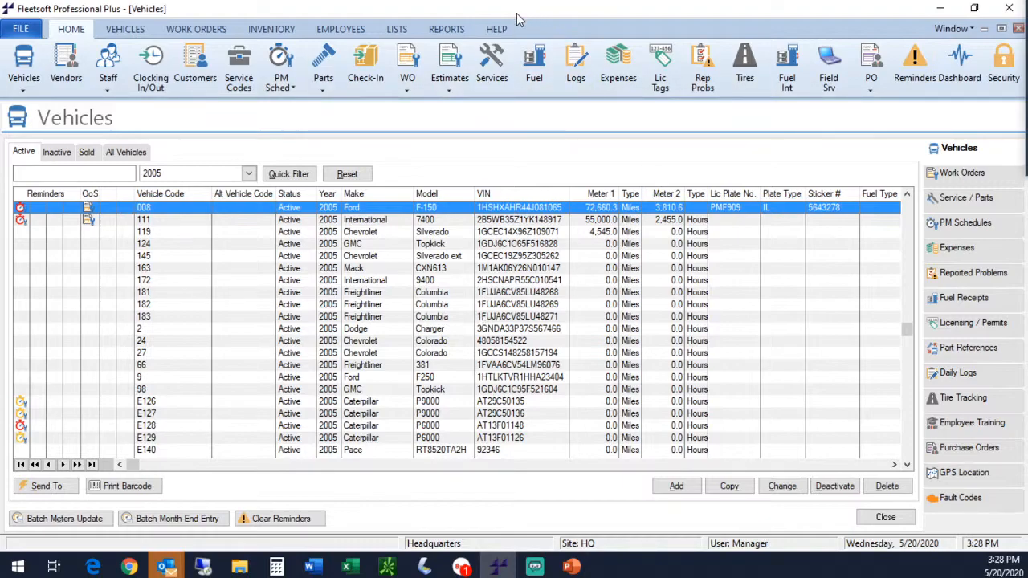
# Step: View the License Activation screen of the product registration, and close it along with the vehicle list
pyautogui.click(503, 32)
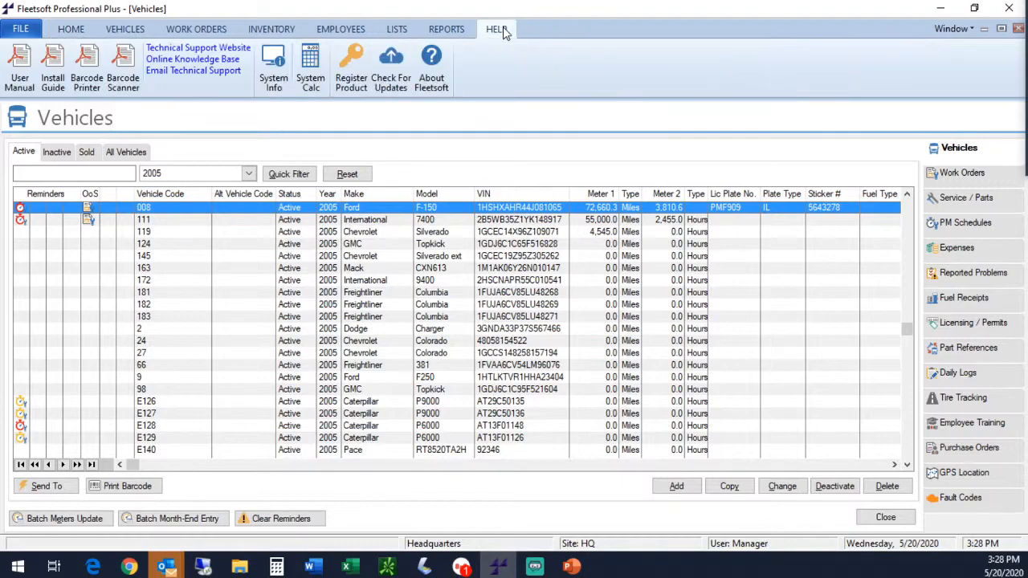
pyautogui.click(357, 74)
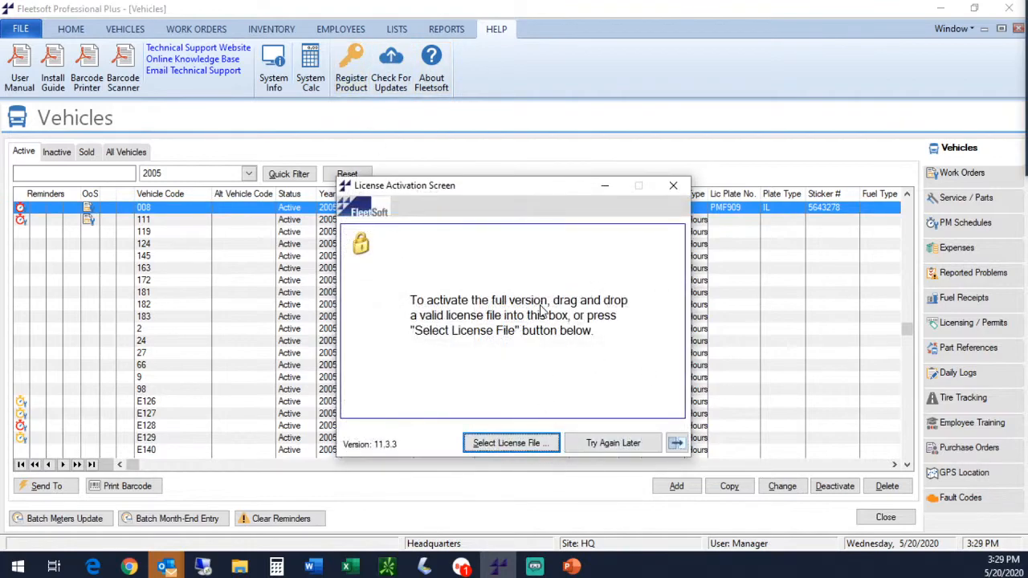
pyautogui.click(675, 193)
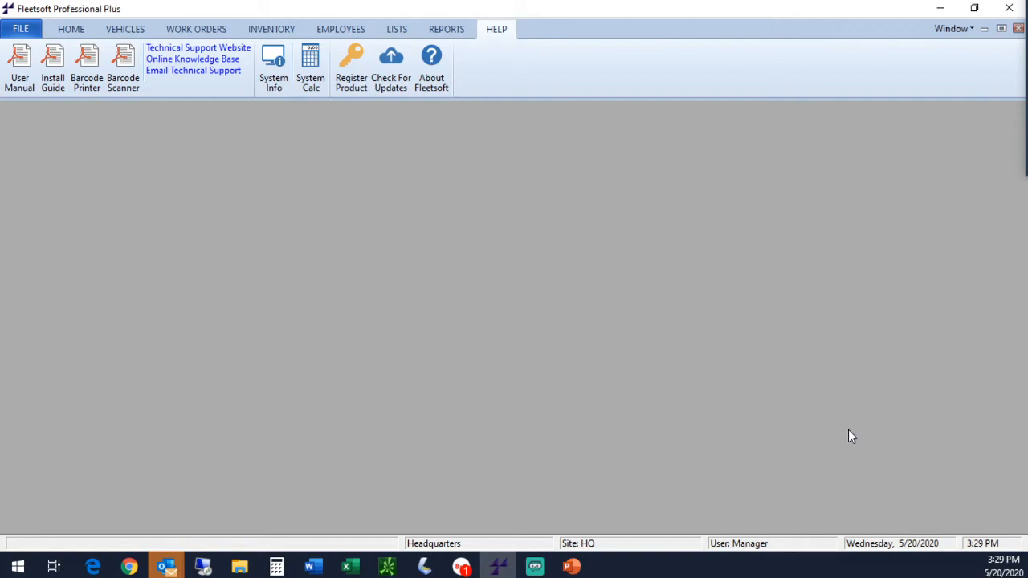
pyautogui.click(72, 30)
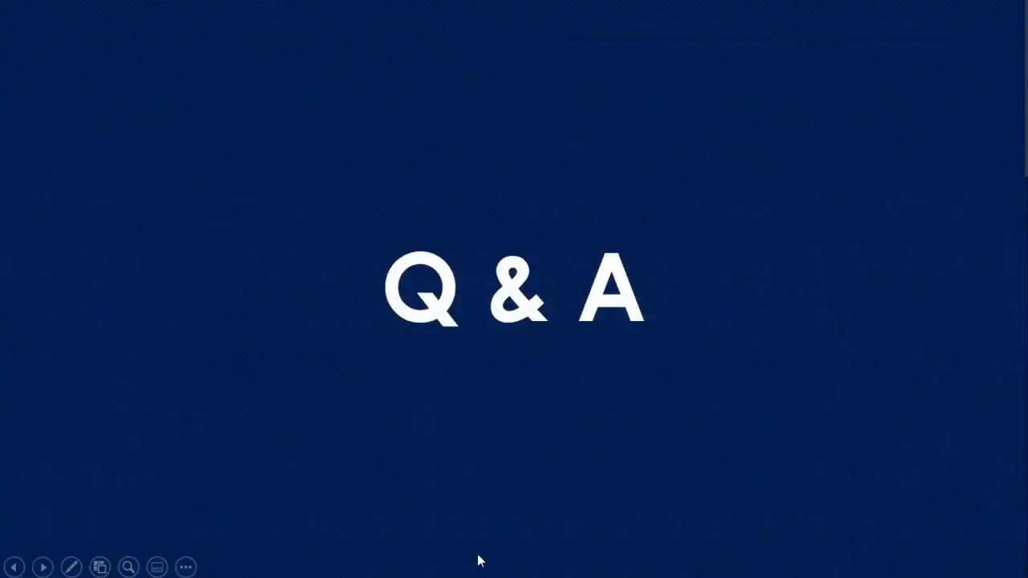
pyautogui.press('Right')
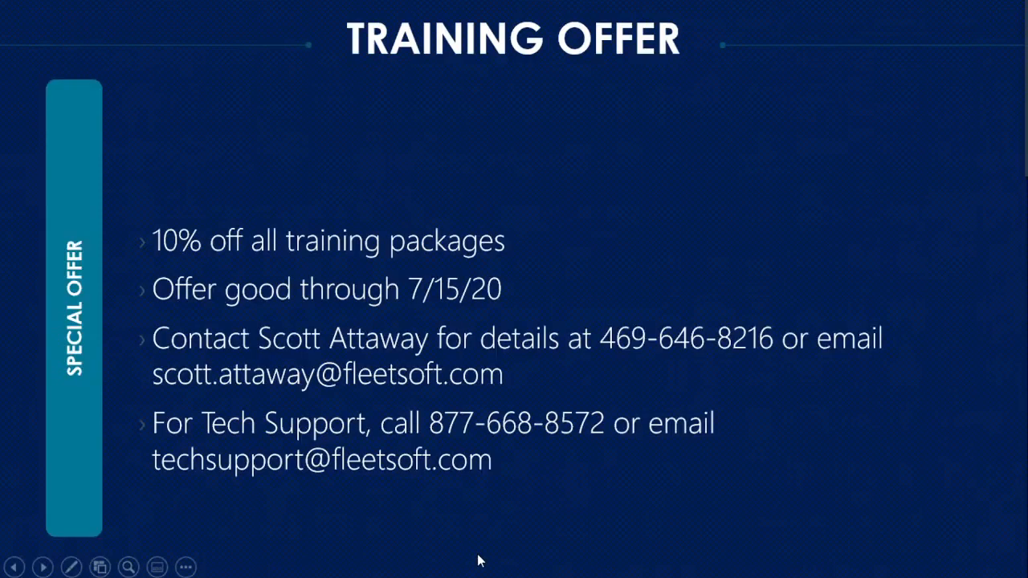
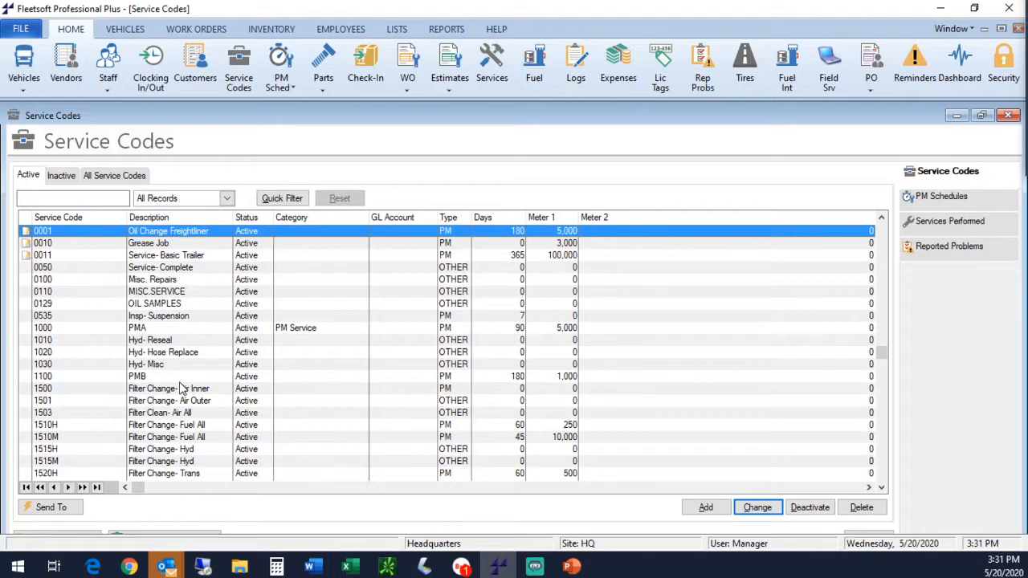
# Step: Try service intervals of 0 days, 0 for Meter 1 and 80 for Meter 2 on service code 1000 (PMA), and discard the changes
pyautogui.click(458, 329)
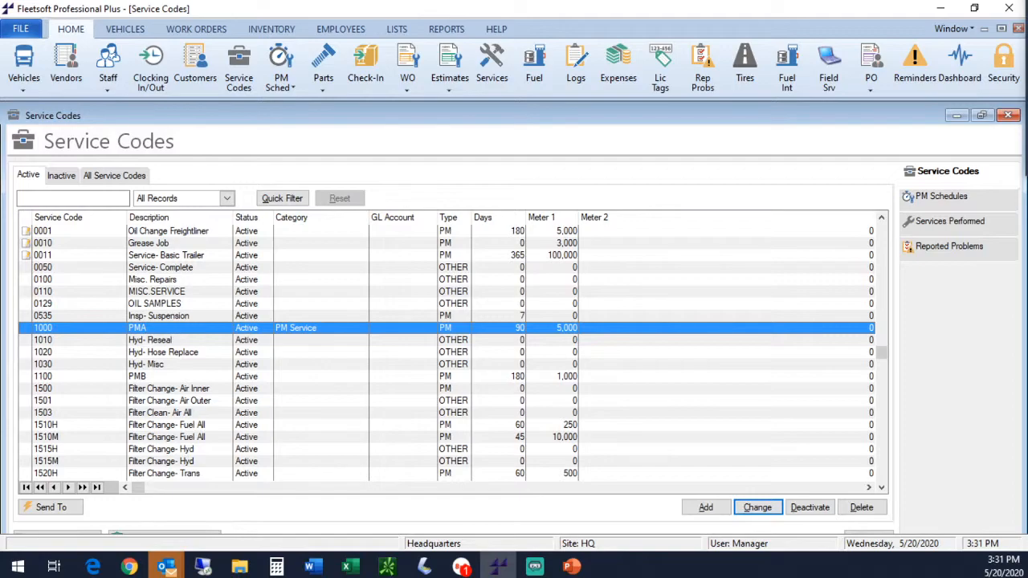
pyautogui.hotkey('alt', 'Tab')
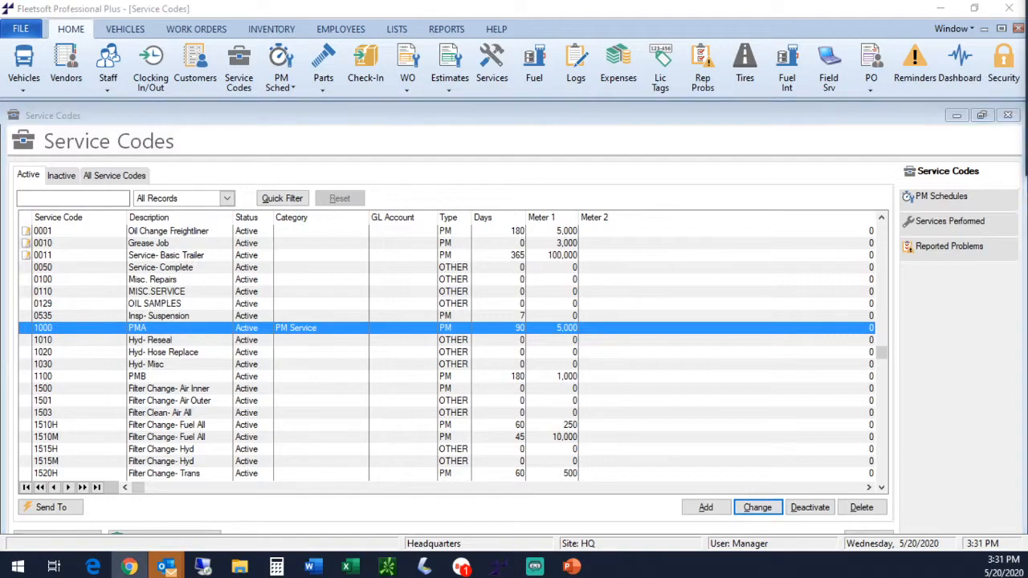
pyautogui.doubleClick(160, 332)
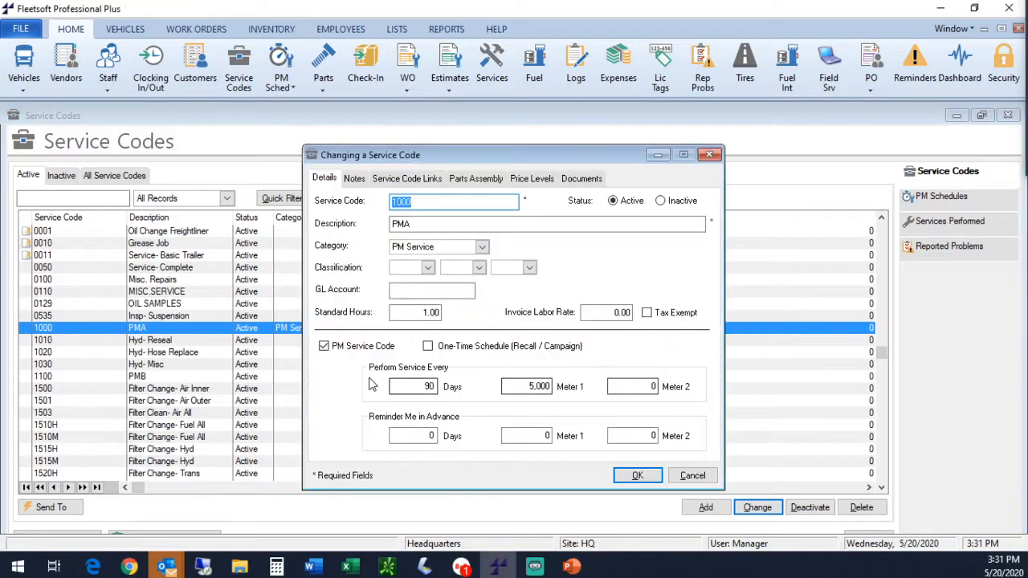
pyautogui.click(424, 387)
pyautogui.write('0')
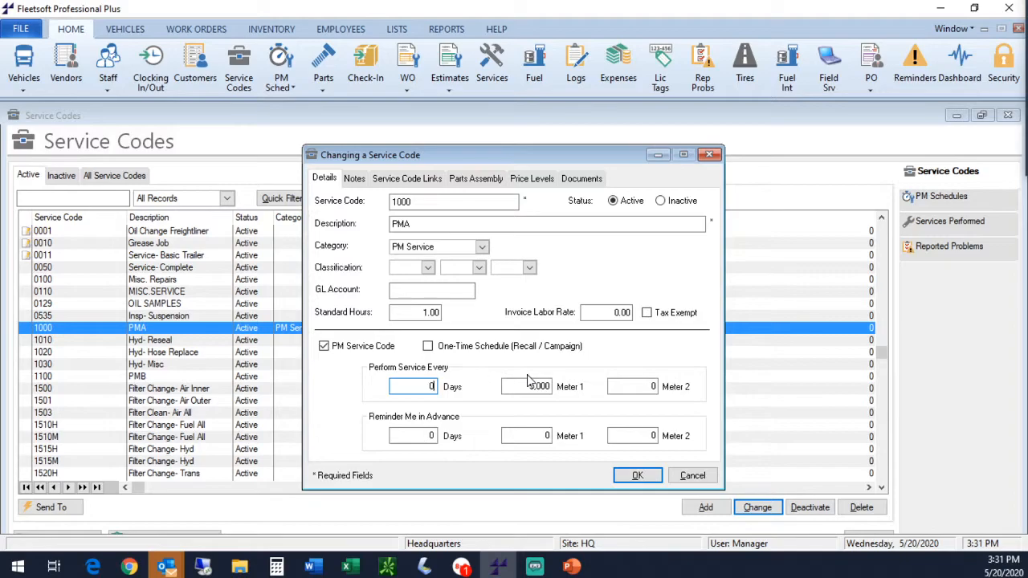
pyautogui.click(526, 386)
pyautogui.doubleClick(526, 386)
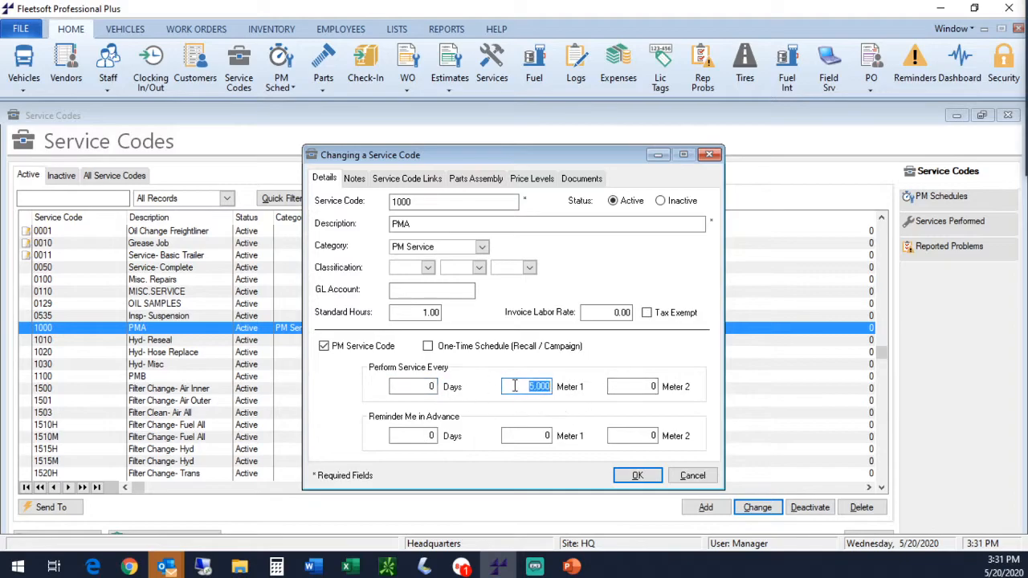
pyautogui.write('0')
pyautogui.doubleClick(636, 386)
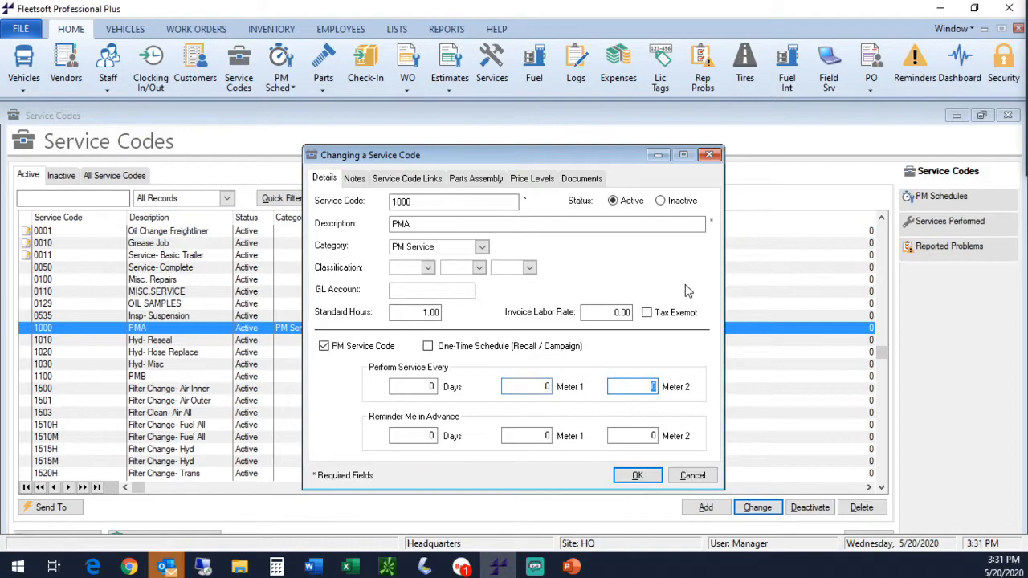
pyautogui.write('80')
pyautogui.click(428, 226)
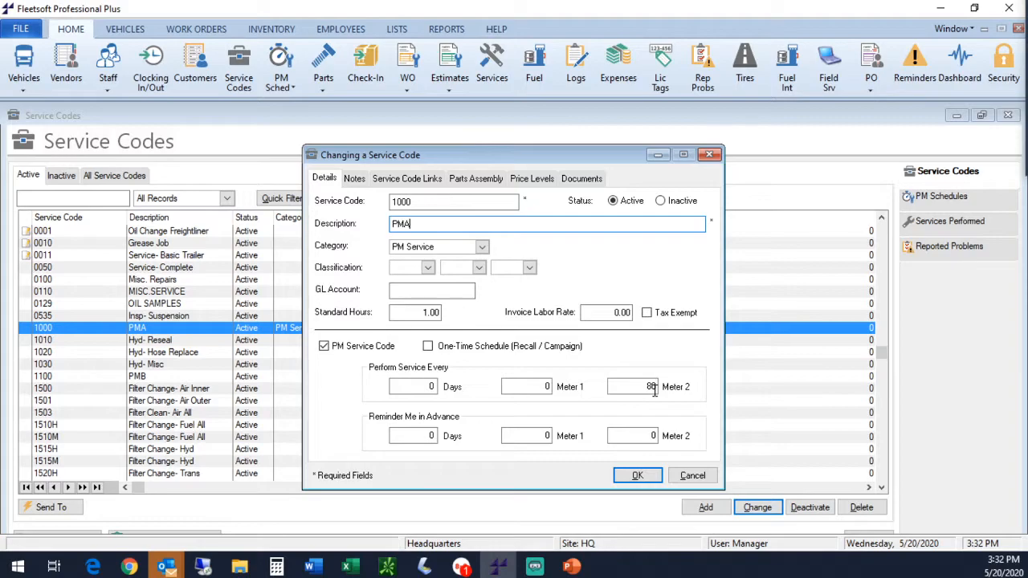
pyautogui.click(692, 476)
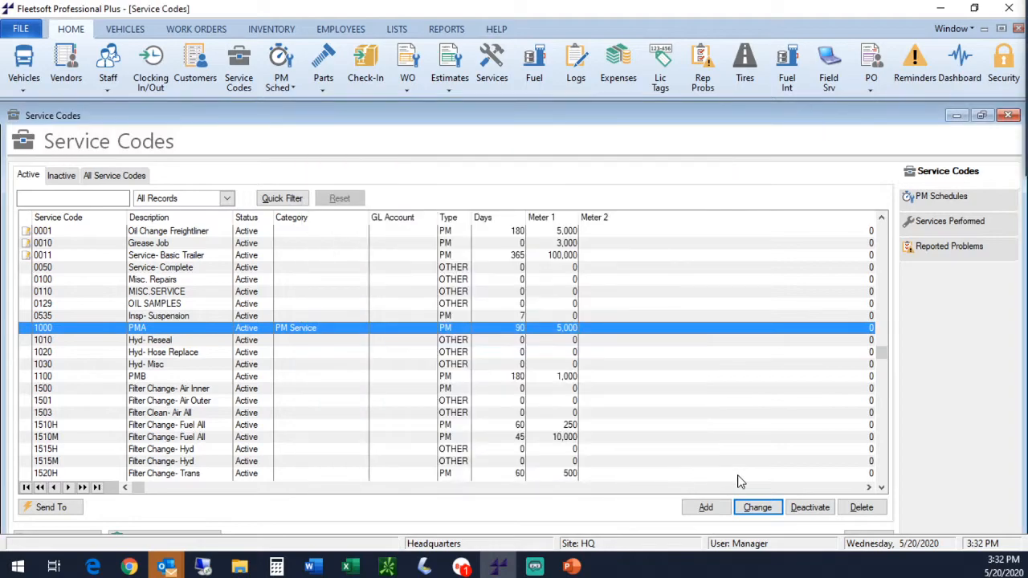